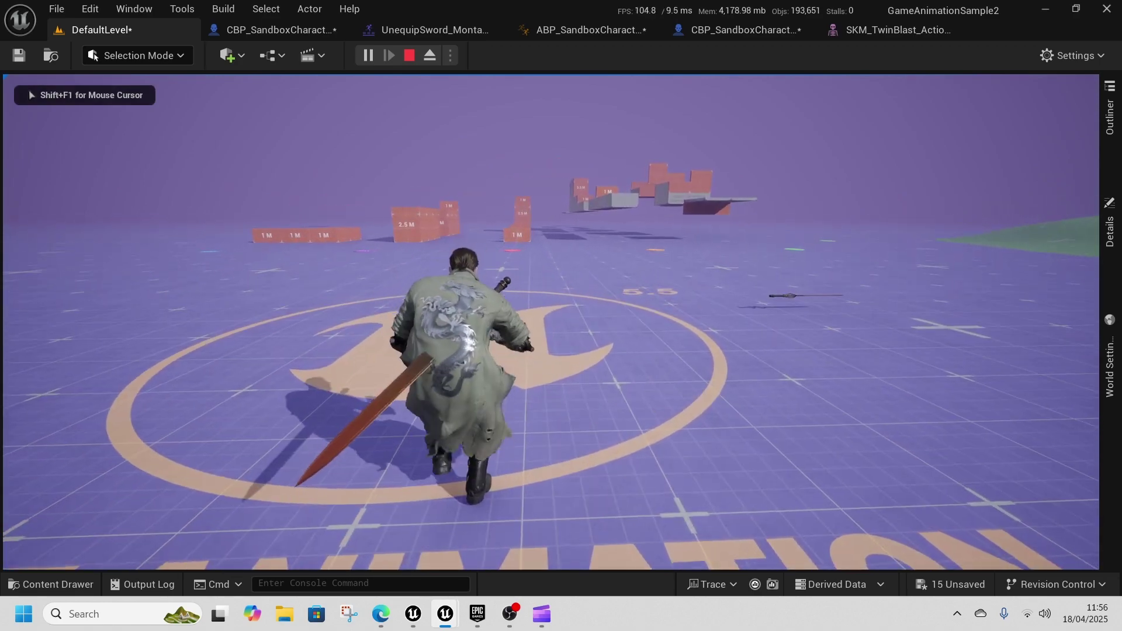
Test drawing and sheathing the sword on the trench-coat character, and release control of the character
key("e")
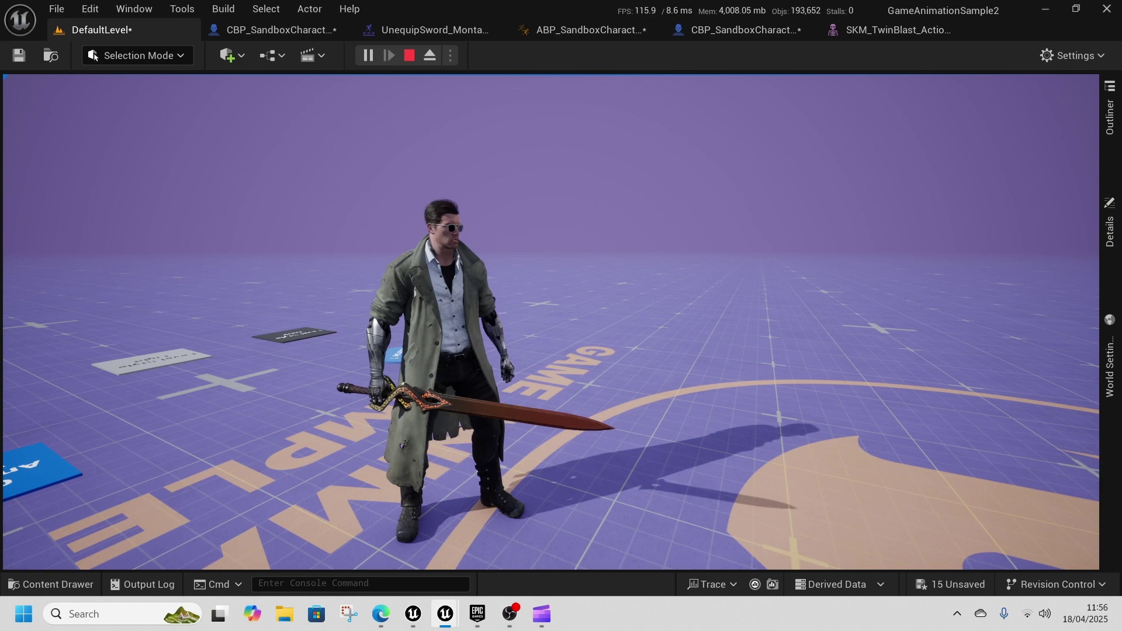
key("e")
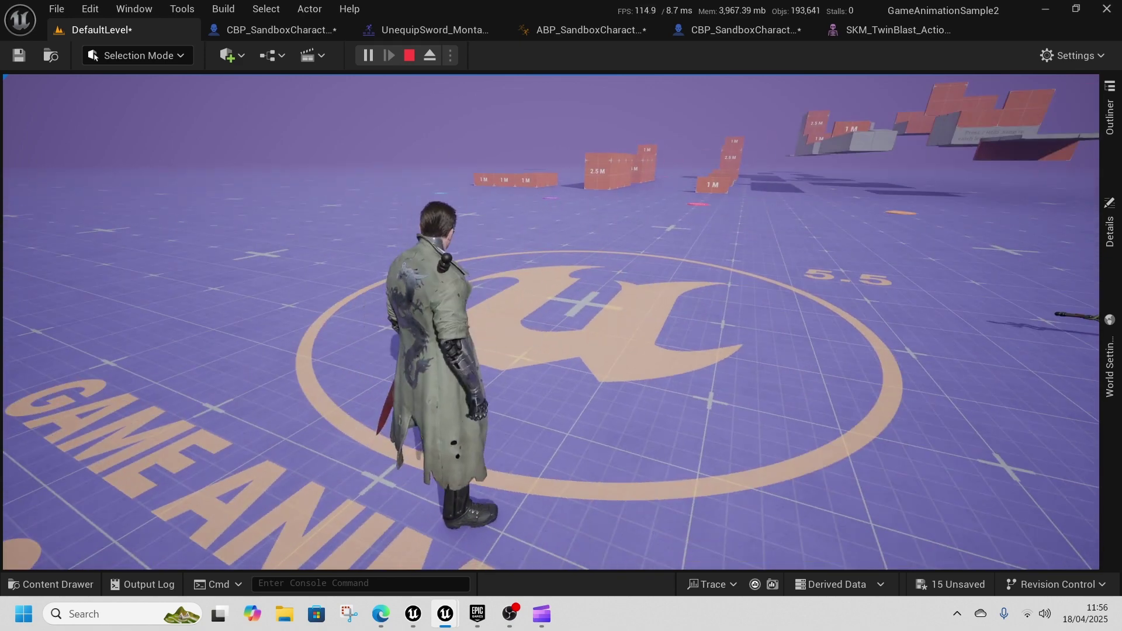
key("F8")
Stop the play session and set the level's Default Pawn Class to CBP_SandboxCharacter
left_click(1113, 364)
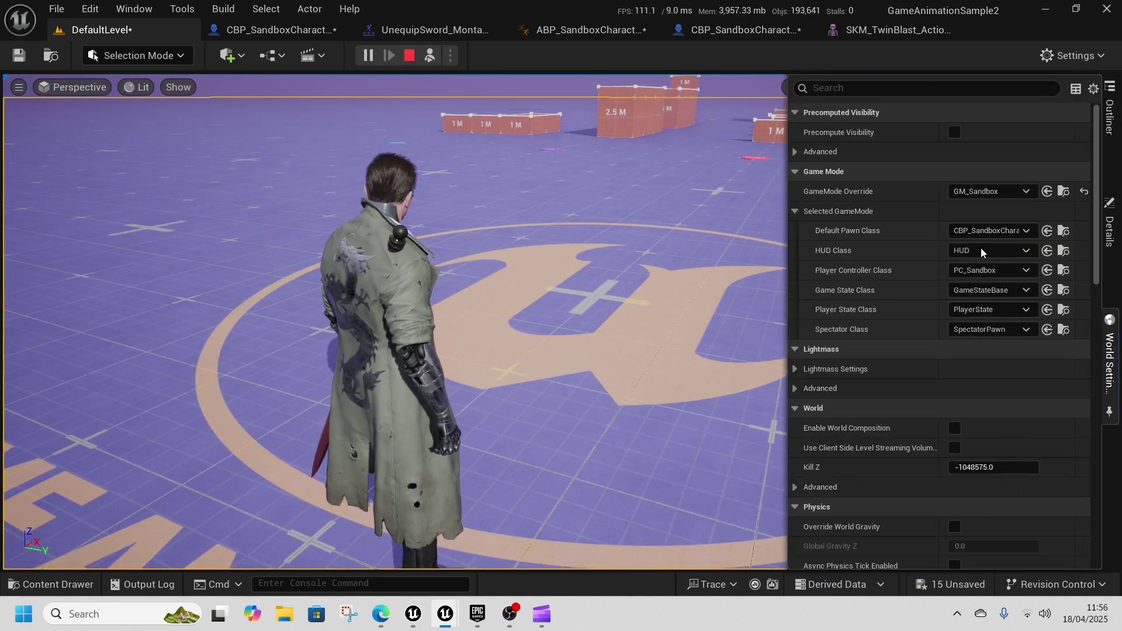
left_click(999, 231)
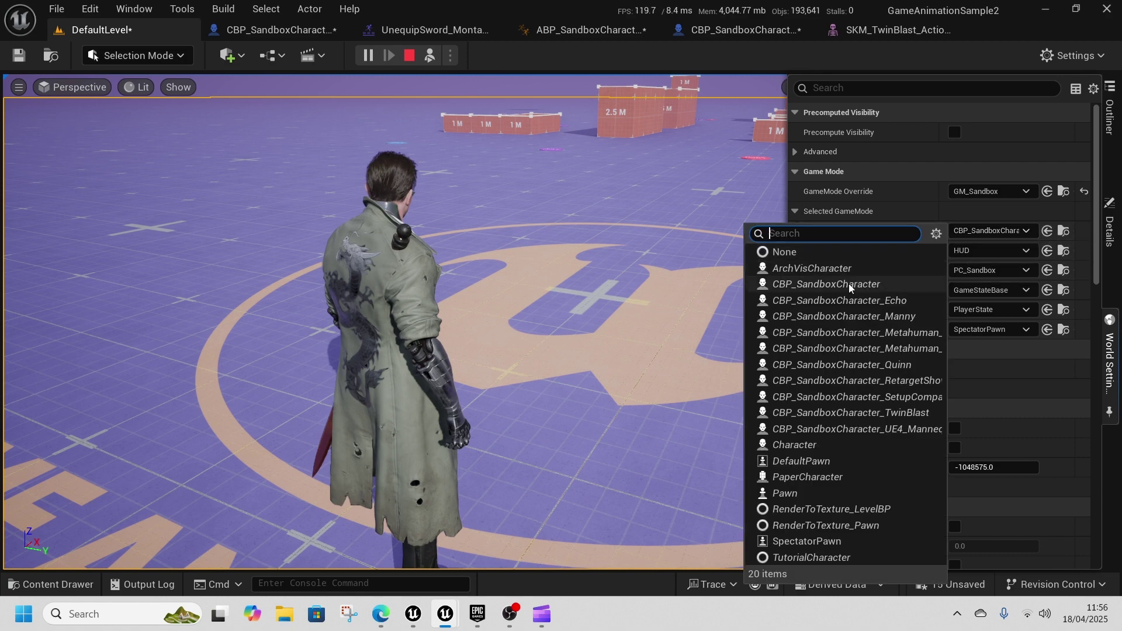
left_click(411, 57)
left_click(1117, 318)
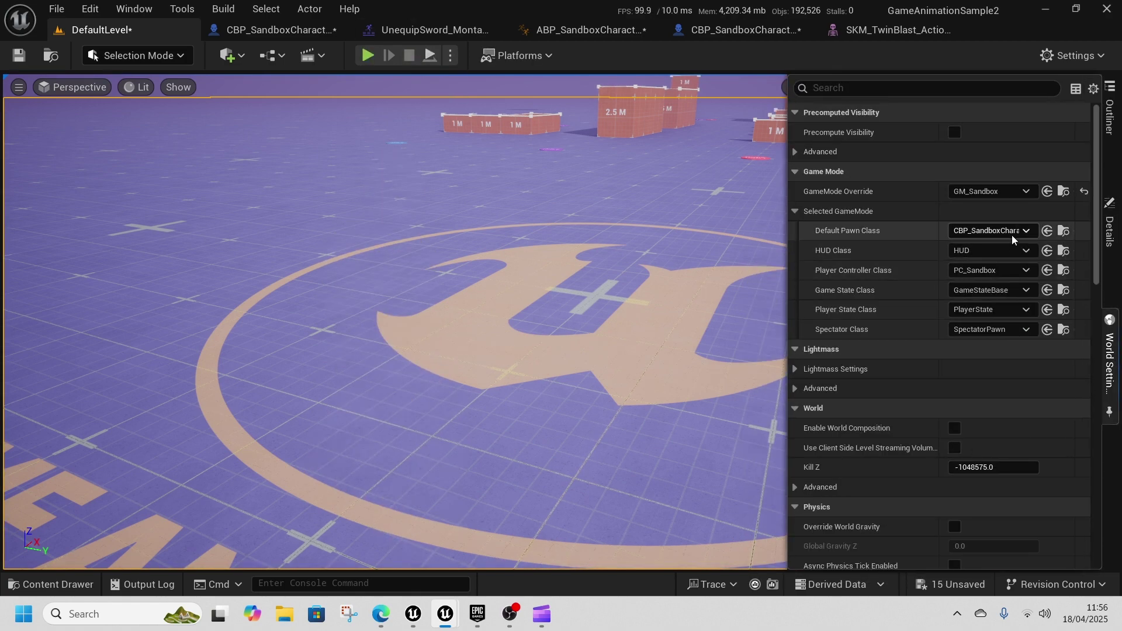
left_click(985, 231)
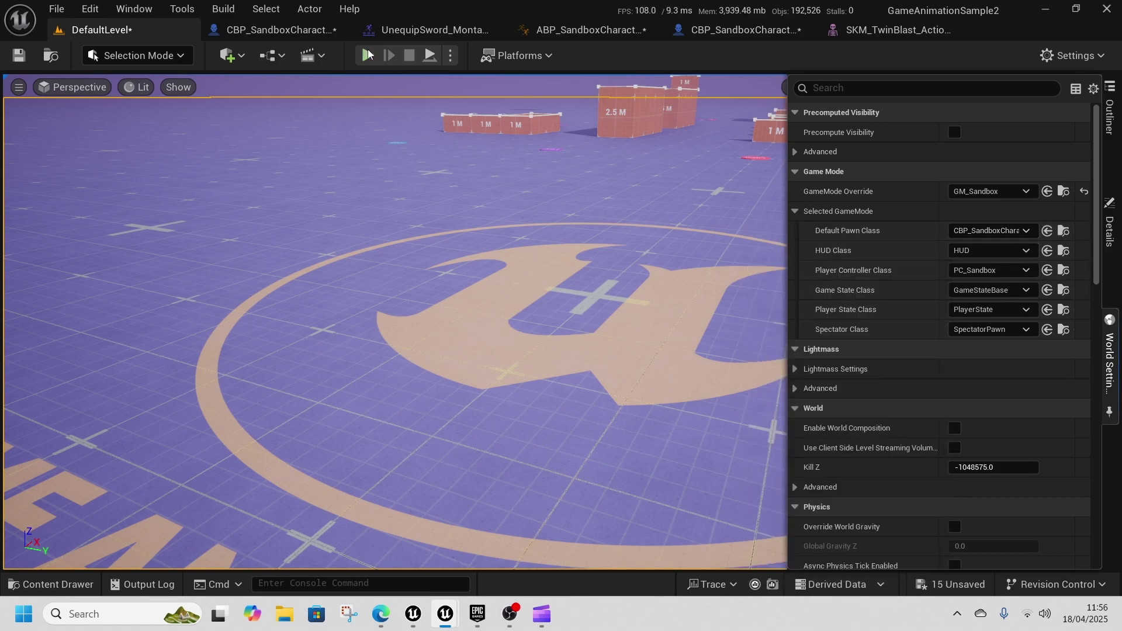
Play the level and test drawing and sheathing the sword while running with the mannequin
left_click(368, 55)
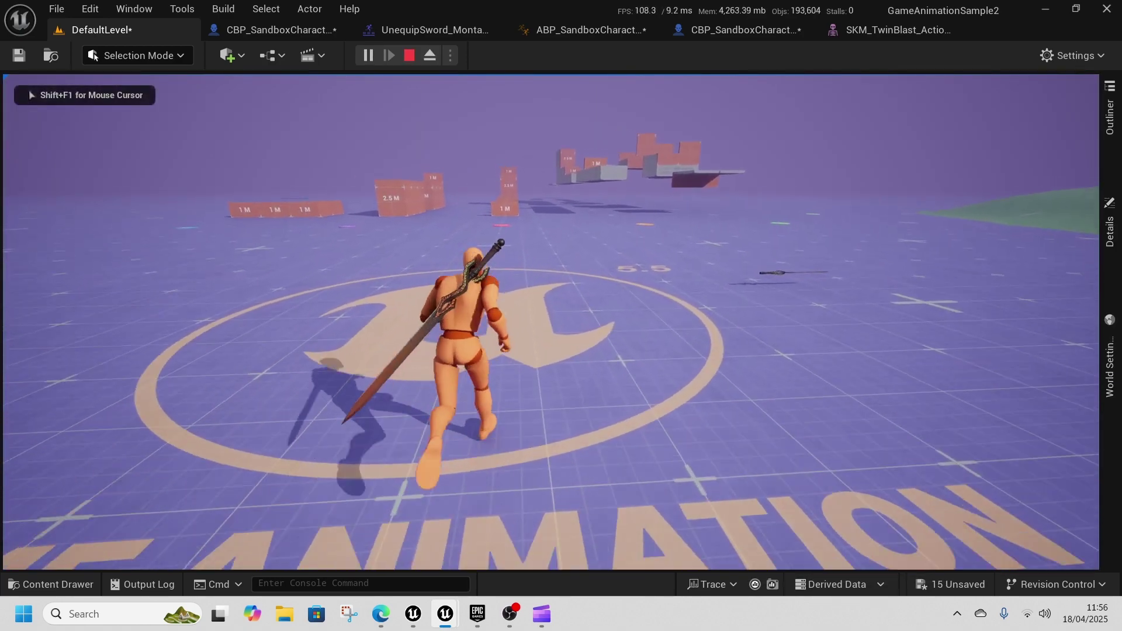
key("e")
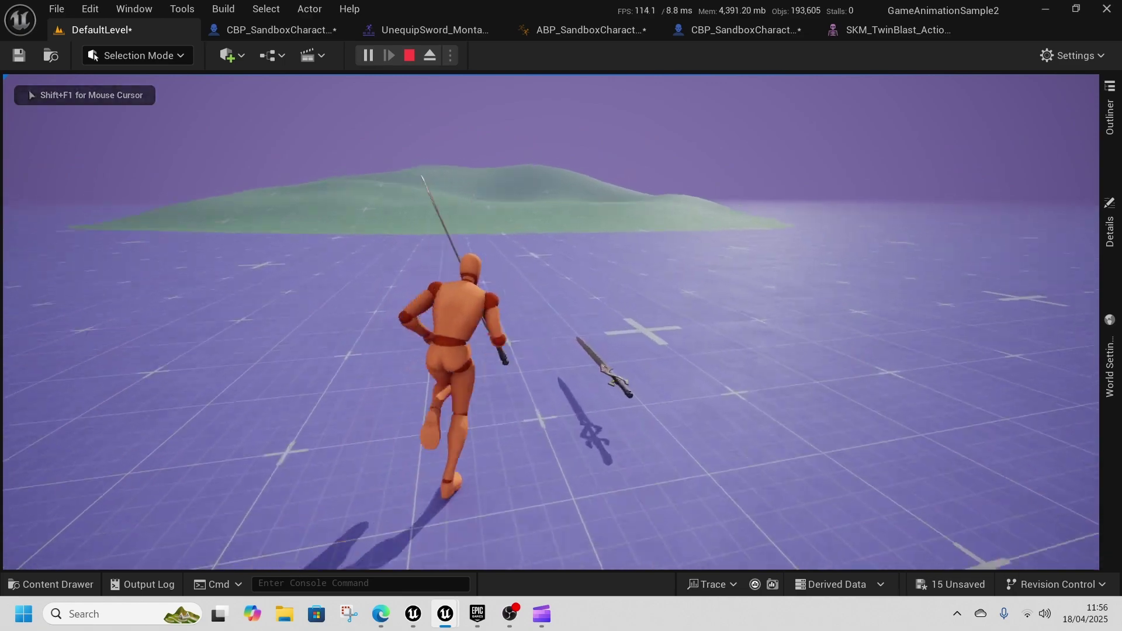
key("e")
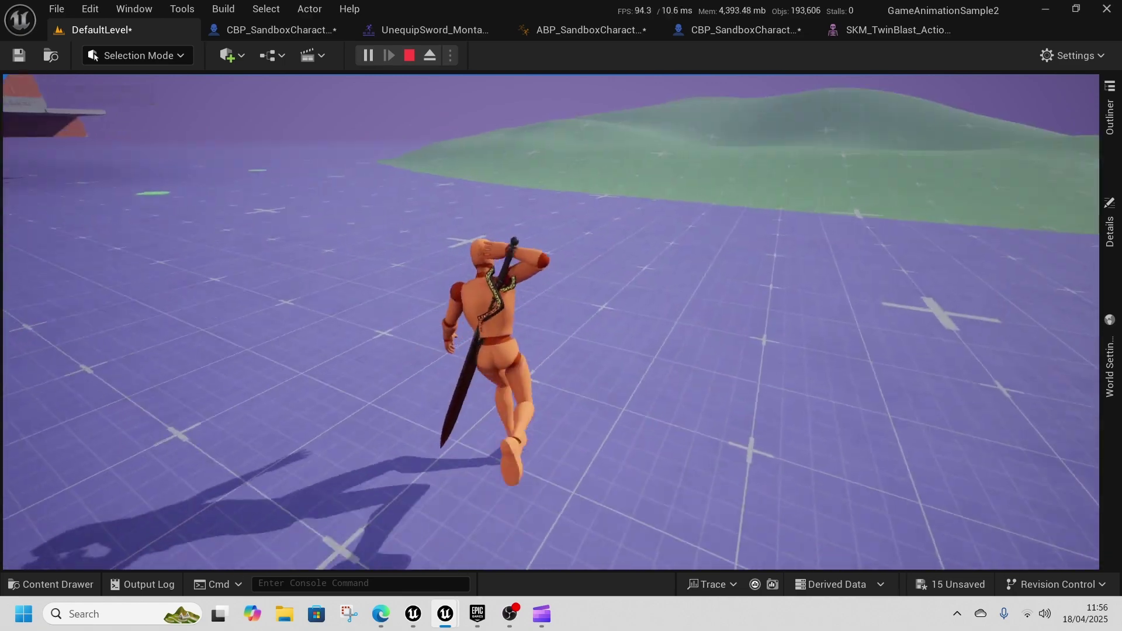
key("w")
key("w")
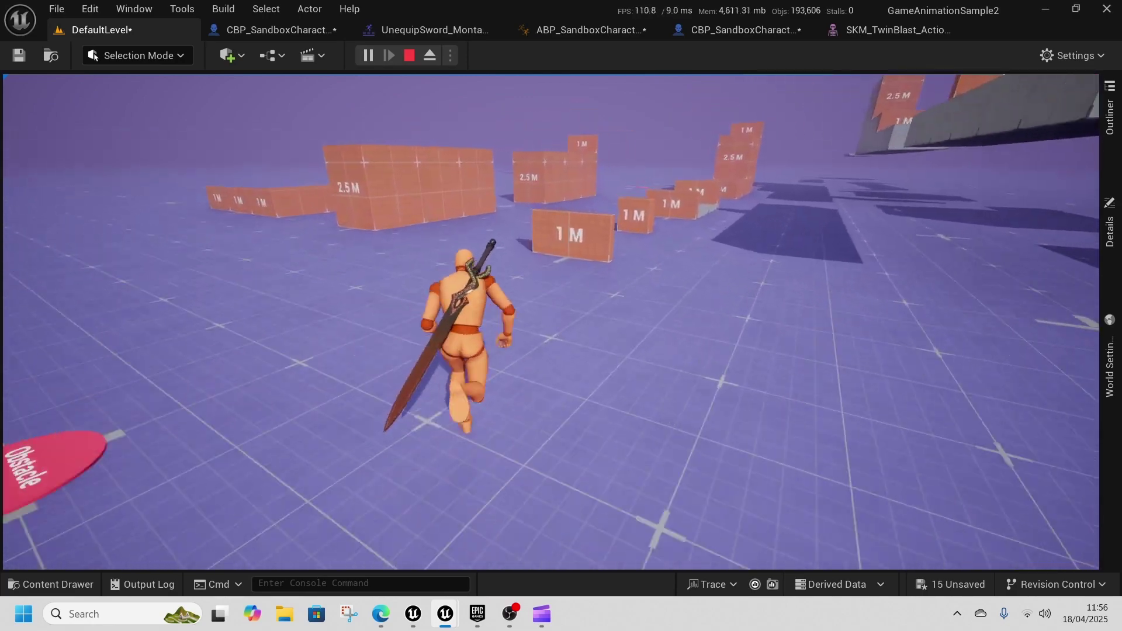
Test climbing the 2.5 M wall, vaulting the 1 M obstacle, and equipping the sword while moving
key("w")
key("space")
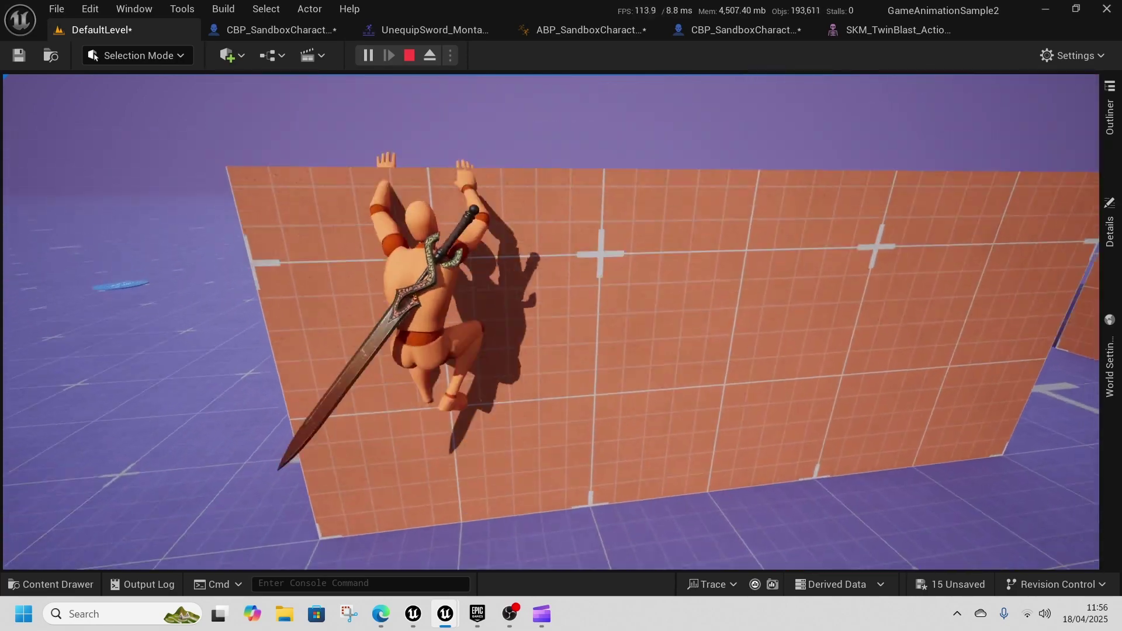
key("w")
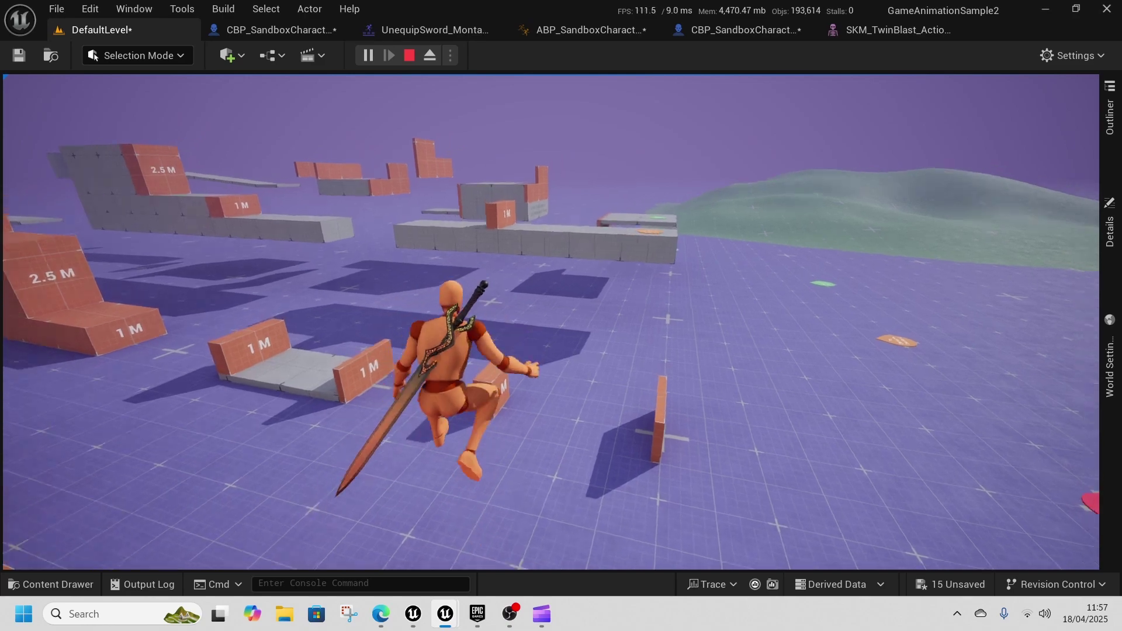
key("w")
key("e")
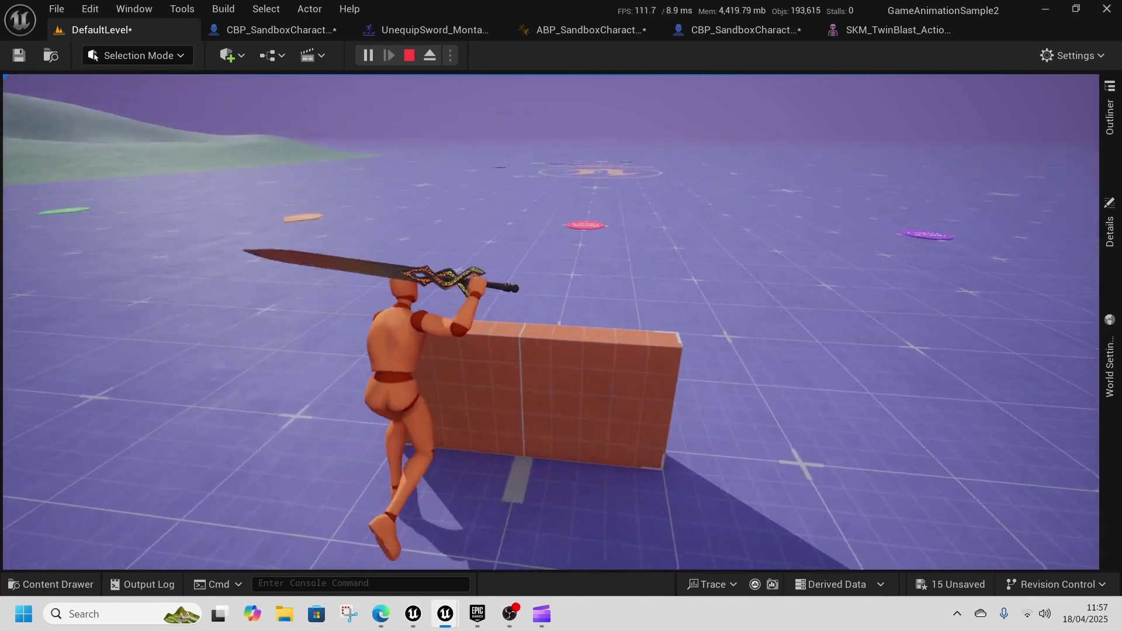
key("w")
key("space")
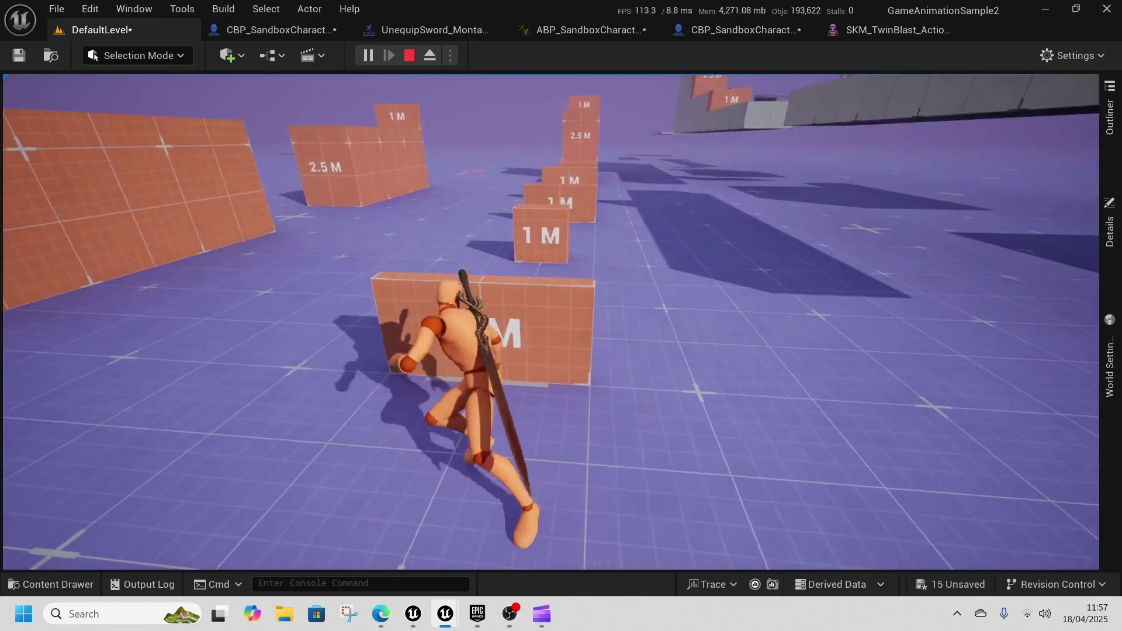
key("space")
key("w")
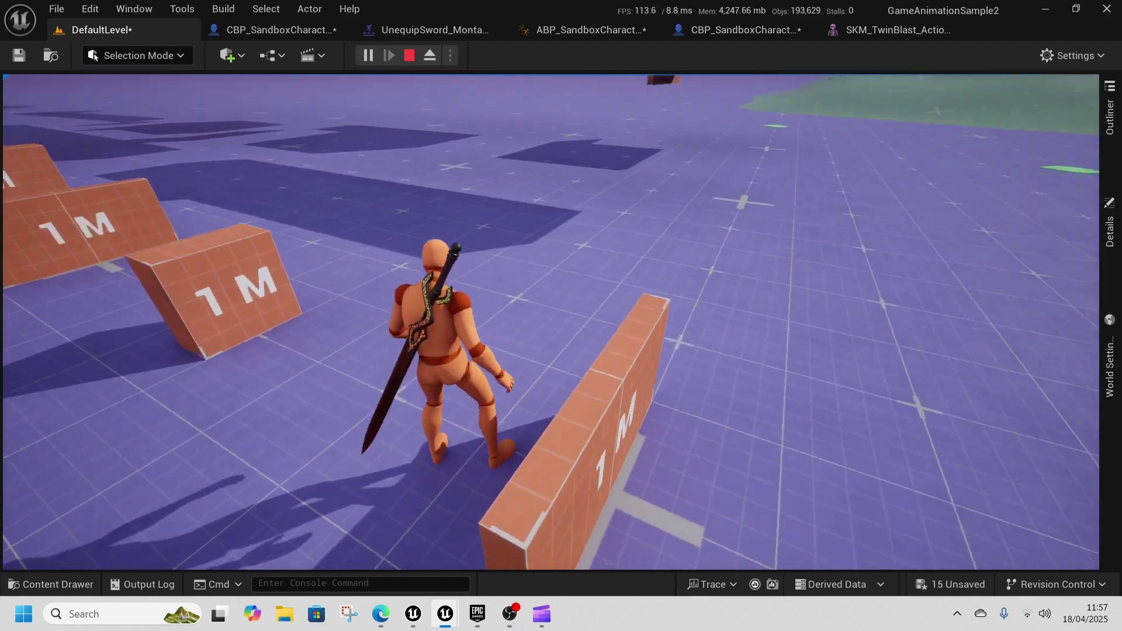
key("w")
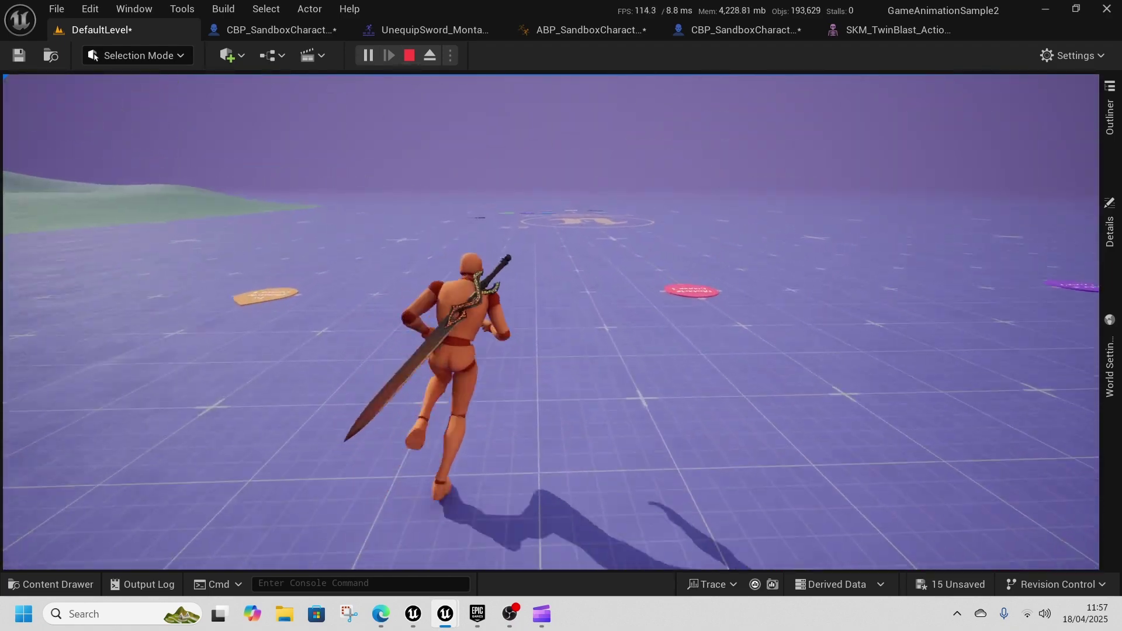
Leave the play session and save the unsaved content
key("w")
key("F8")
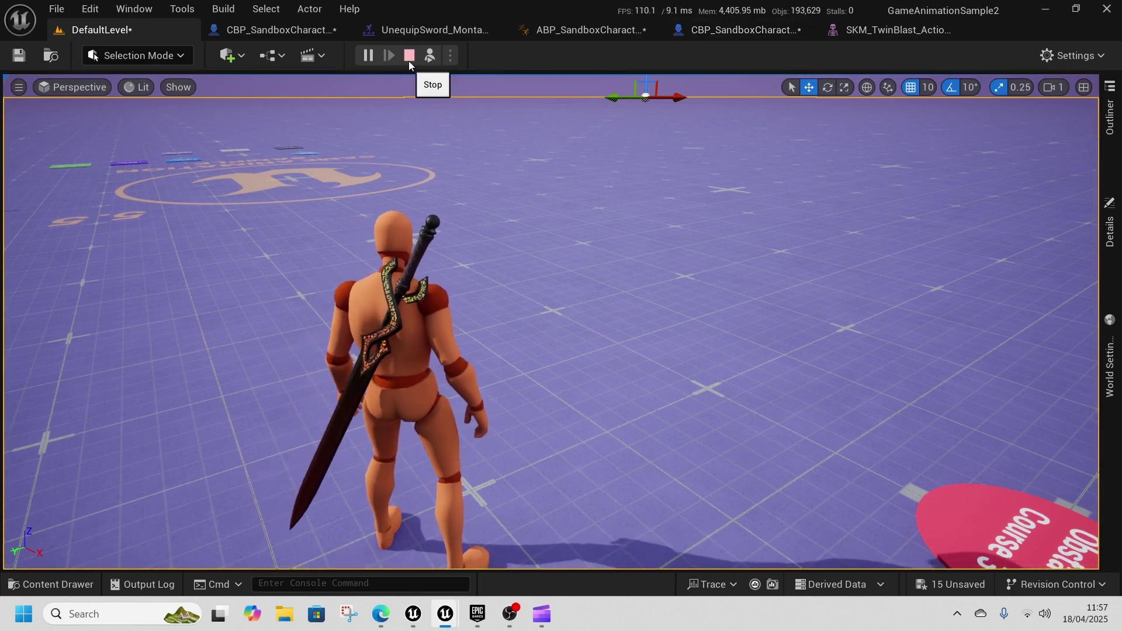
left_click(950, 584)
left_click(673, 474)
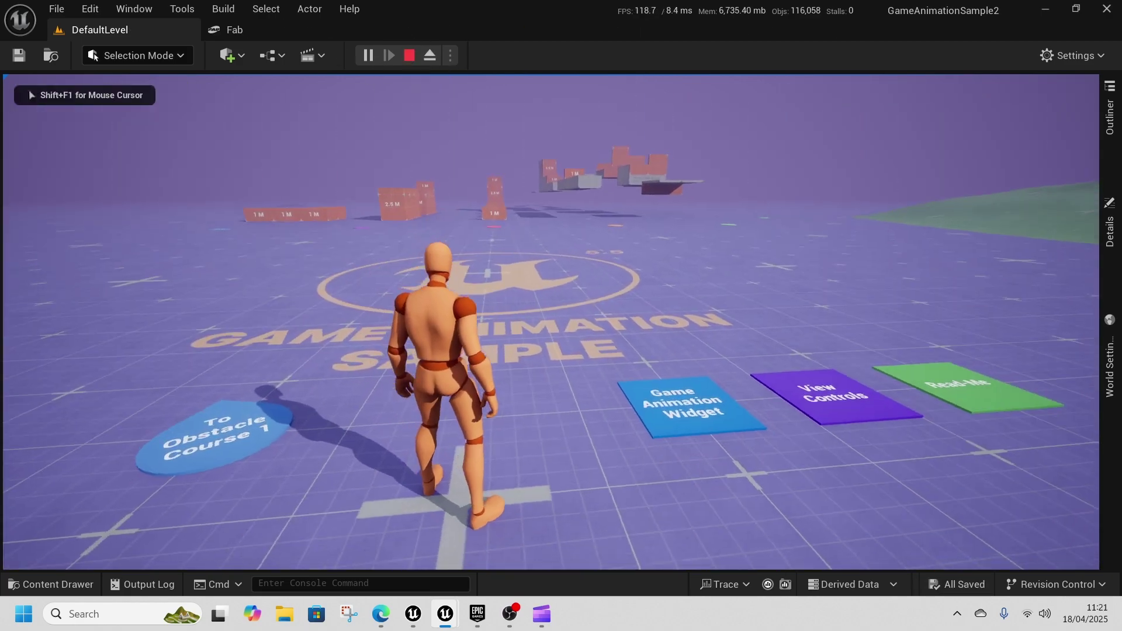
Run the unarmed mannequin around the level and stop the play session
key("w")
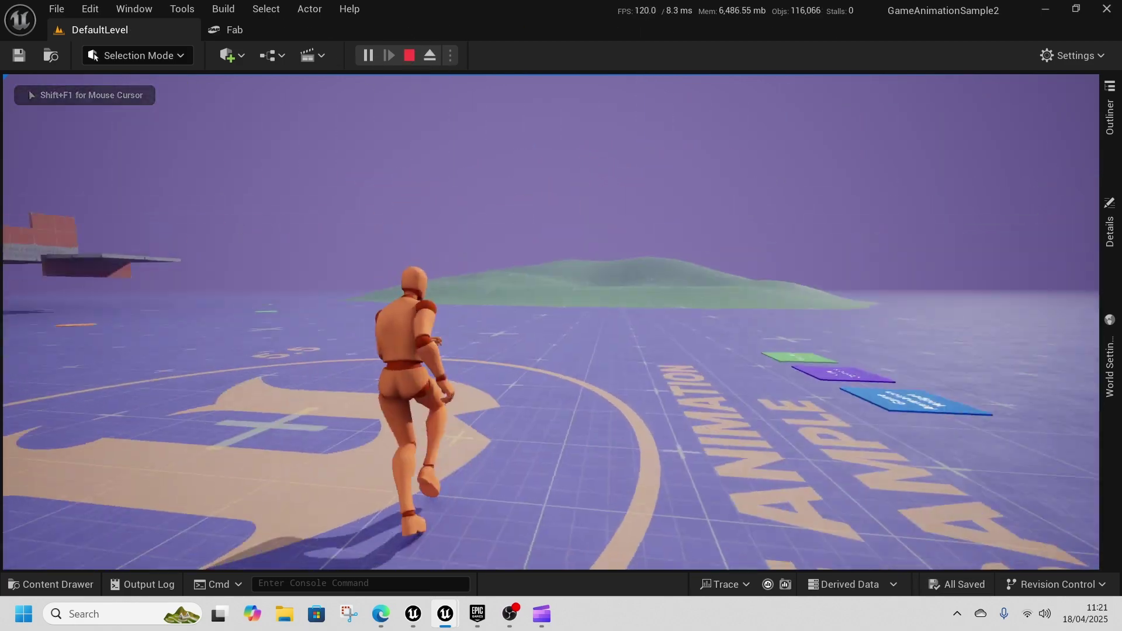
key("F8")
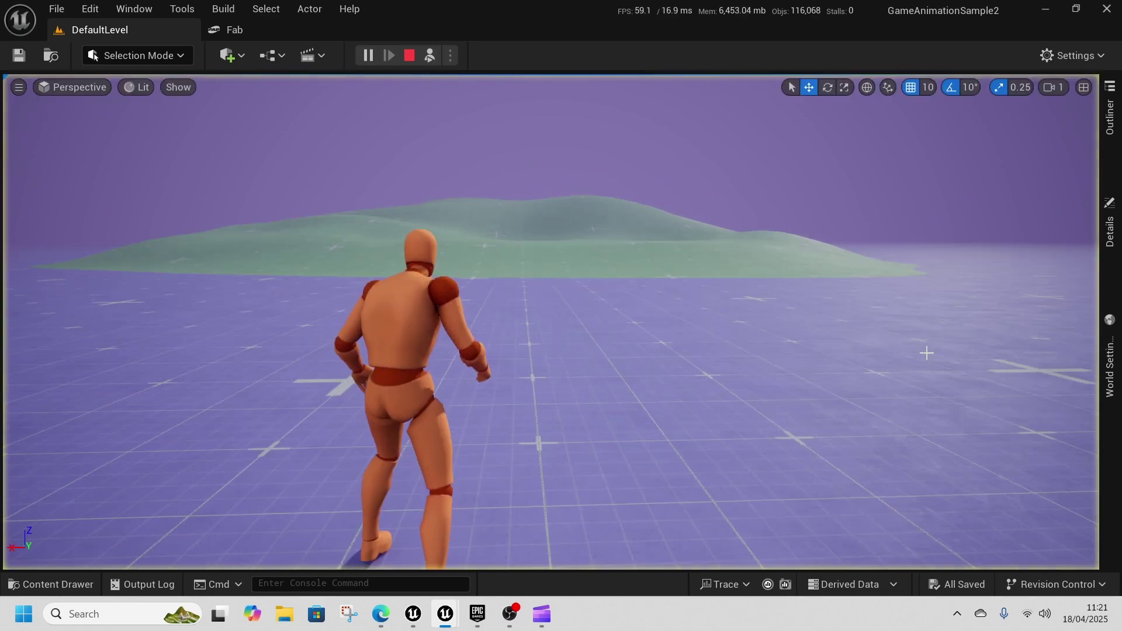
left_click(409, 55)
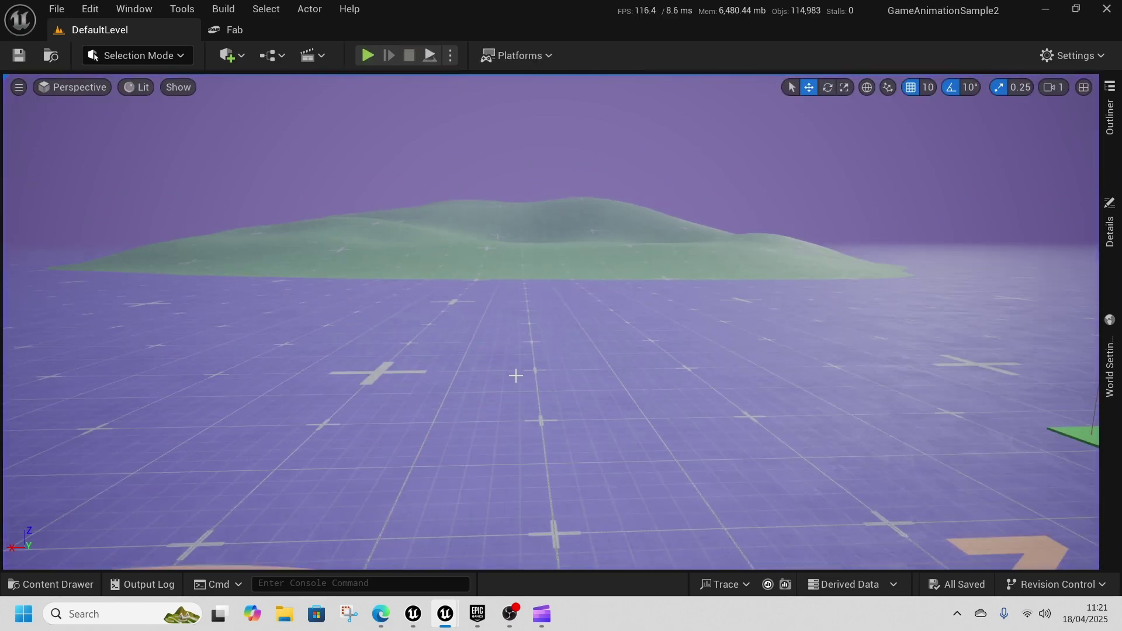
scroll(515, 375, "down", 3)
Search Fab for "sword" and limit the results to free products
left_click(52, 584)
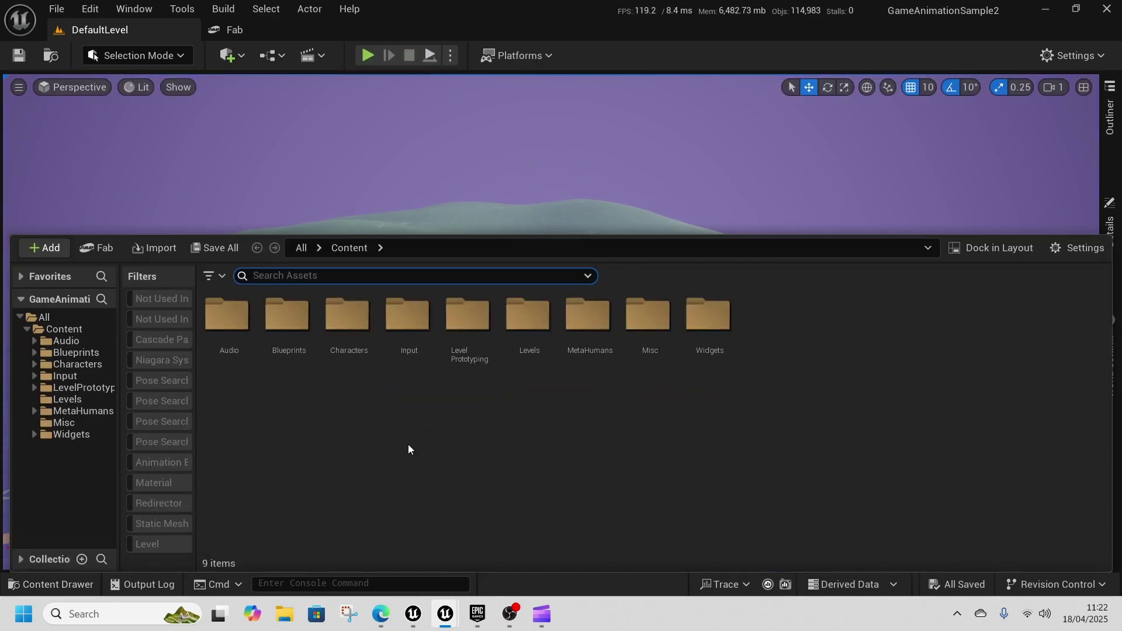
left_click(98, 250)
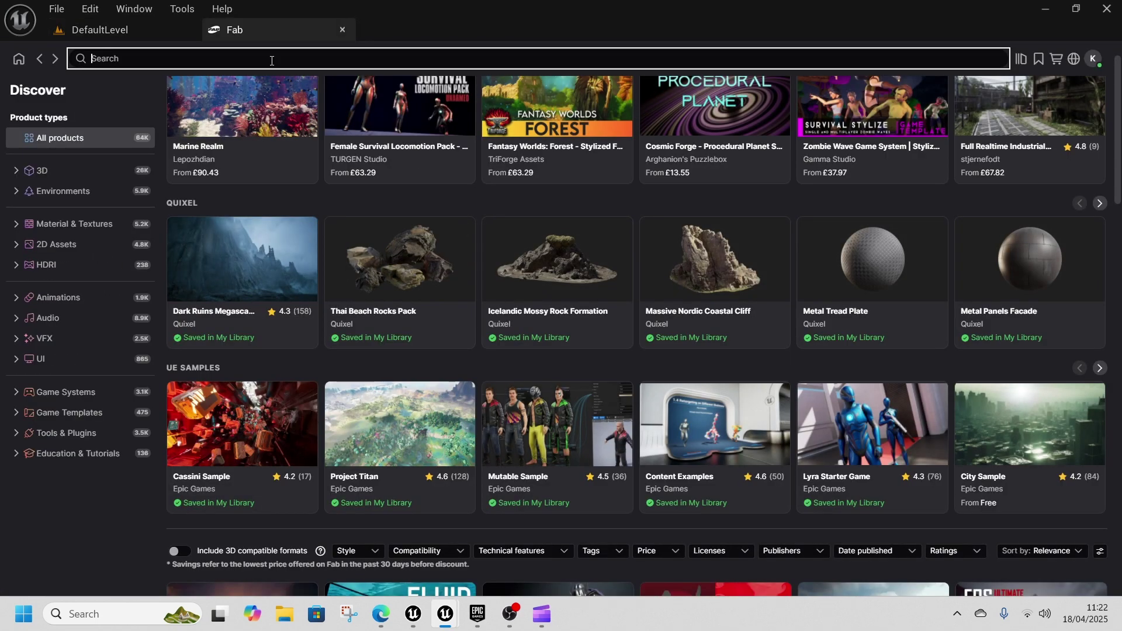
type("sword")
key("Return")
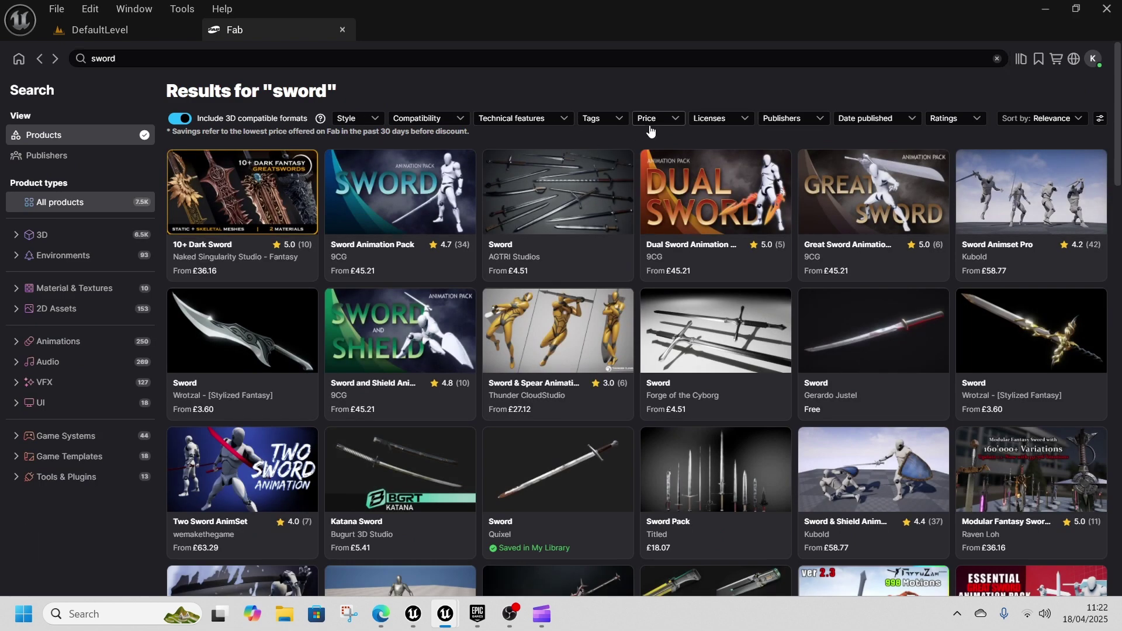
left_click(649, 125)
left_click(577, 184)
left_click(559, 92)
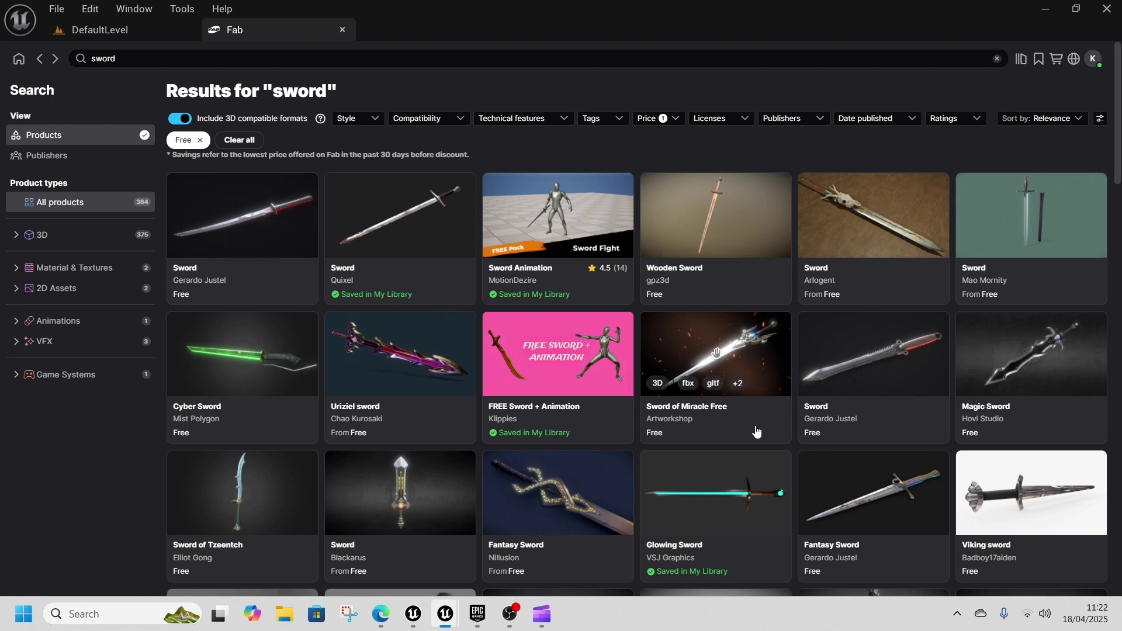
Open the Fantasy Sword by Nillusion, choose the free Personal license, and add it to the project
scroll(698, 508, "down", 2)
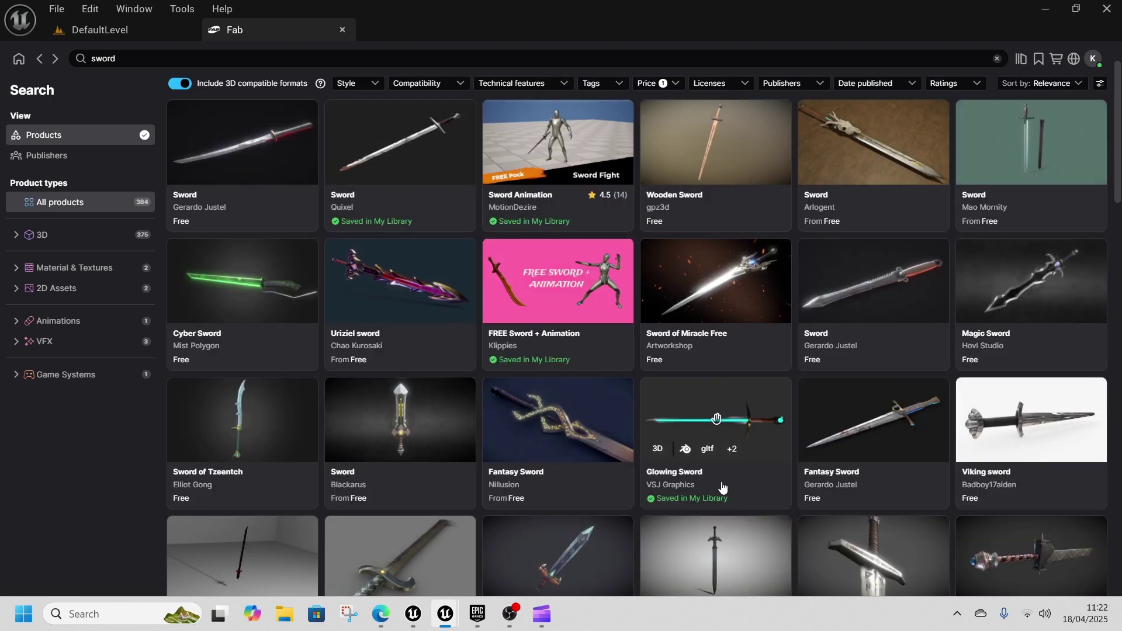
scroll(723, 487, "down", 4)
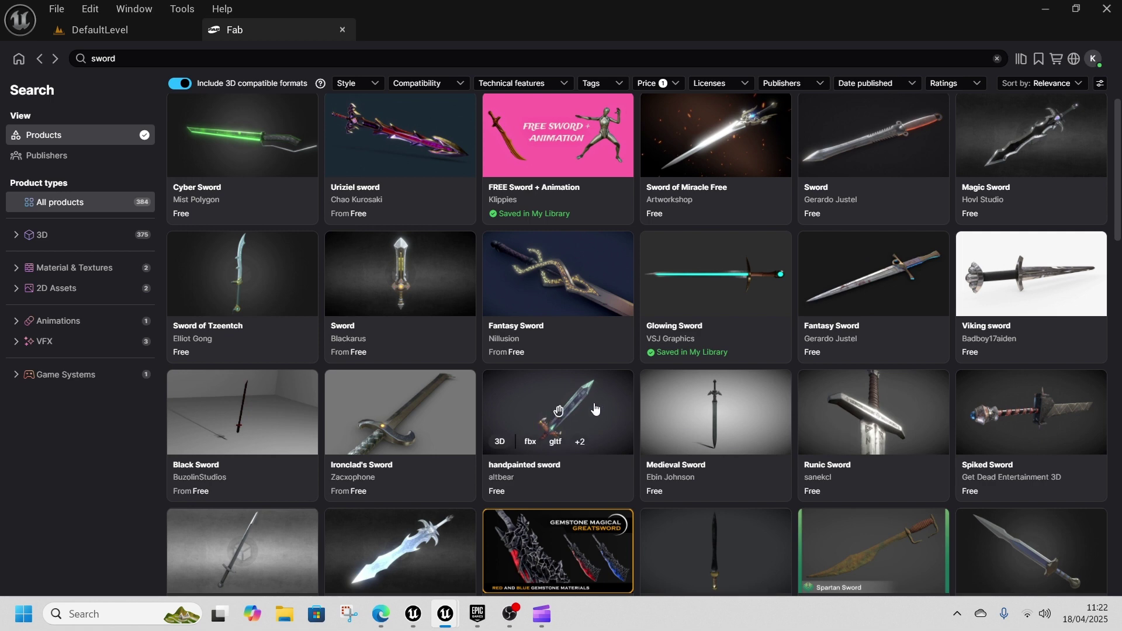
left_click(559, 274)
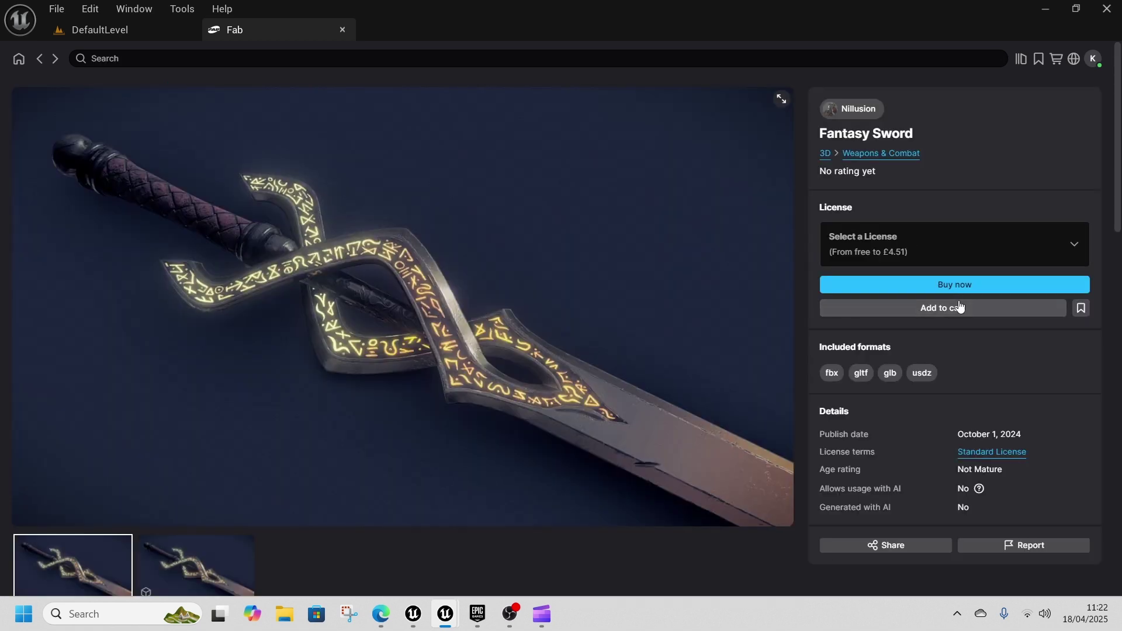
left_click(942, 253)
left_click(886, 319)
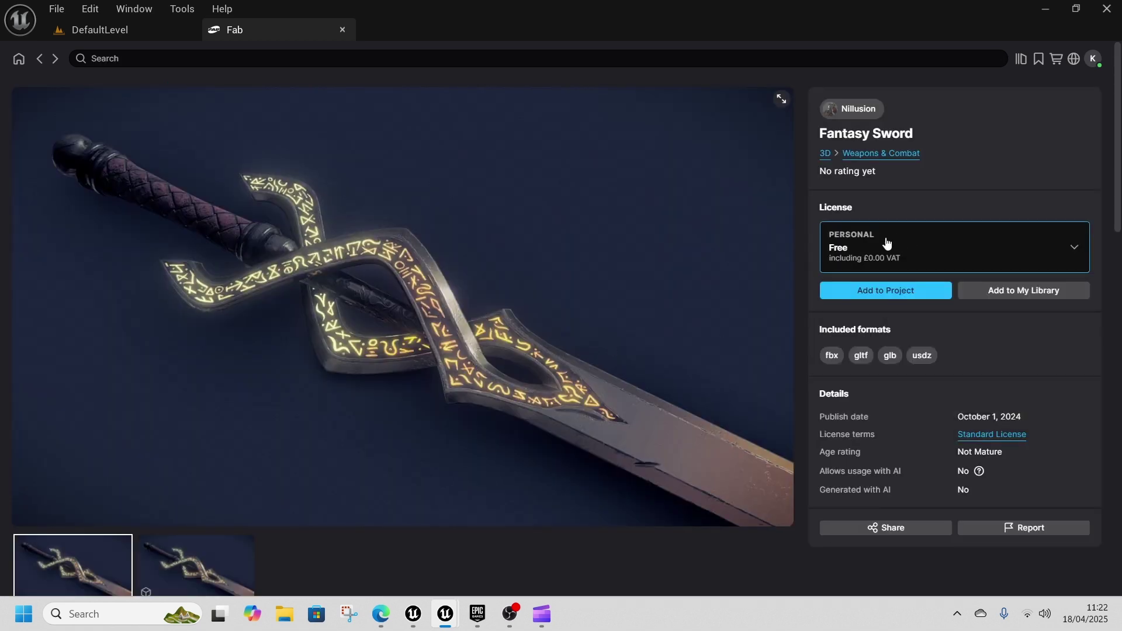
left_click(887, 291)
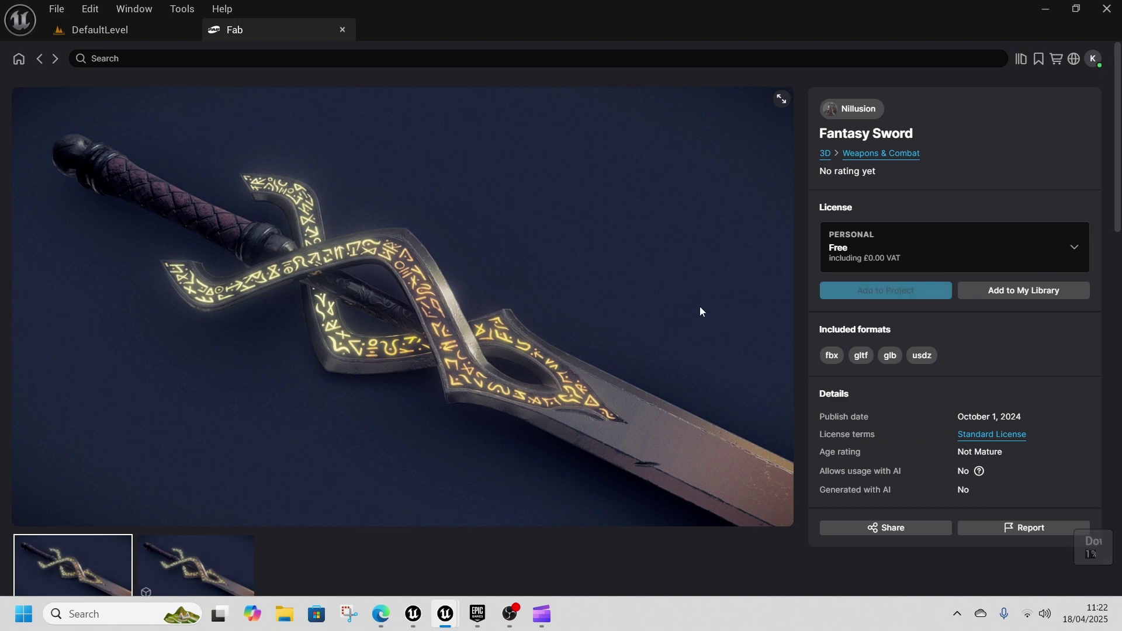
Switch to the Edge browser and open the Mixamo website in a new tab
left_click(387, 621)
key("ctrl+t")
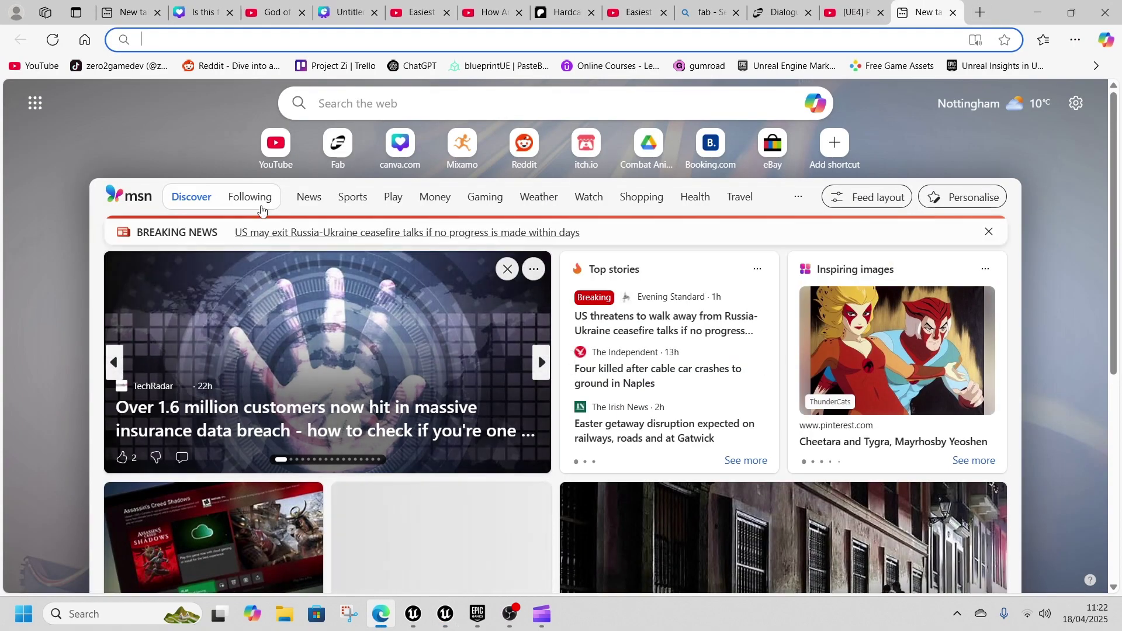
type("mixamo")
key("Return")
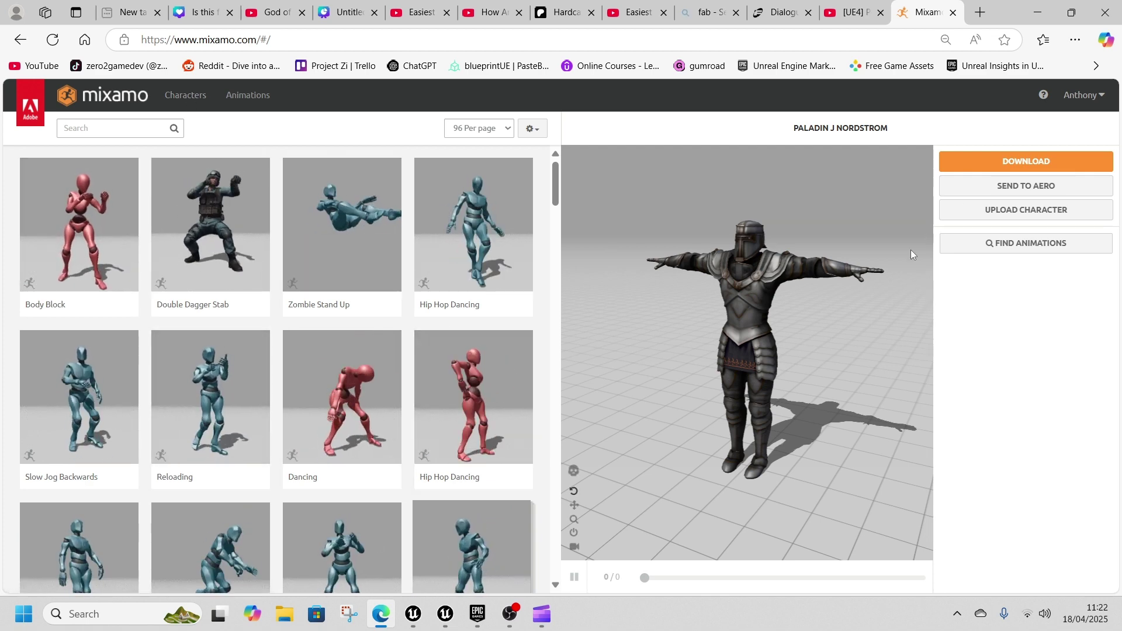
left_click(1018, 163)
left_click(658, 216)
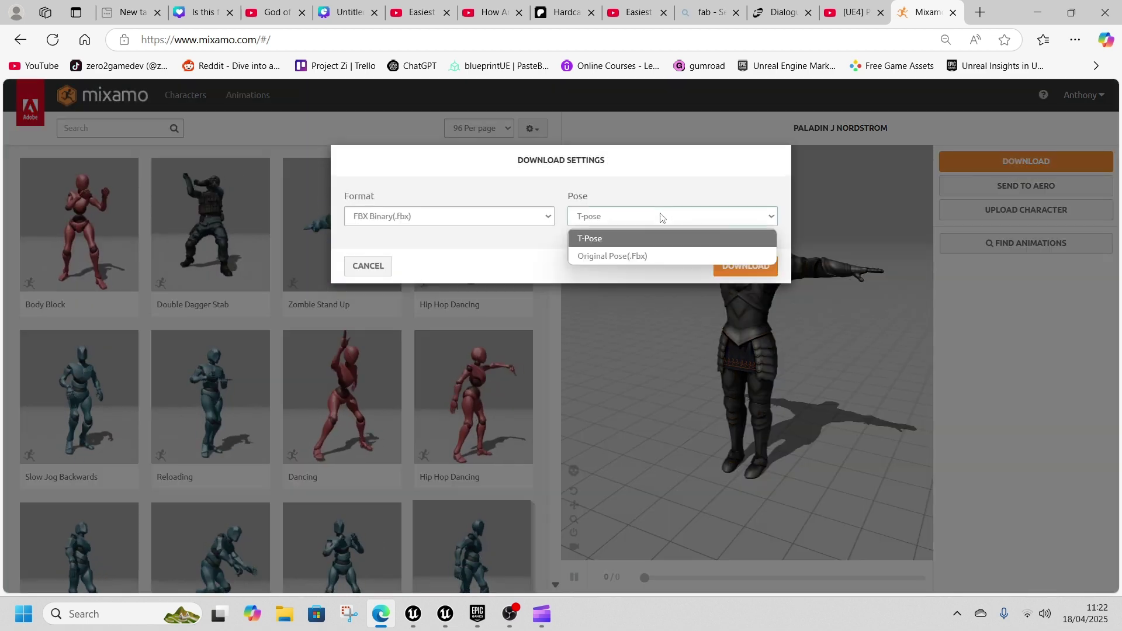
left_click(613, 258)
left_click(374, 267)
Search Mixamo for "equip" and apply the Unarmed Equip Over Shoulder animation to the Paladin J Nordstrom character
left_click(78, 127)
type("equip")
key("Return")
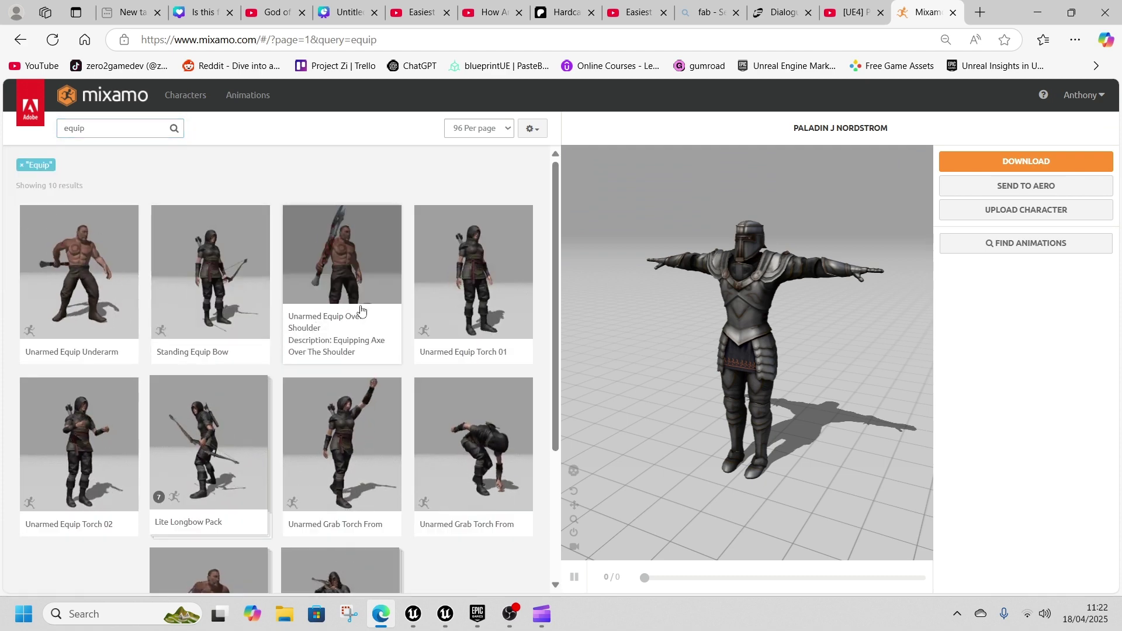
left_click(347, 281)
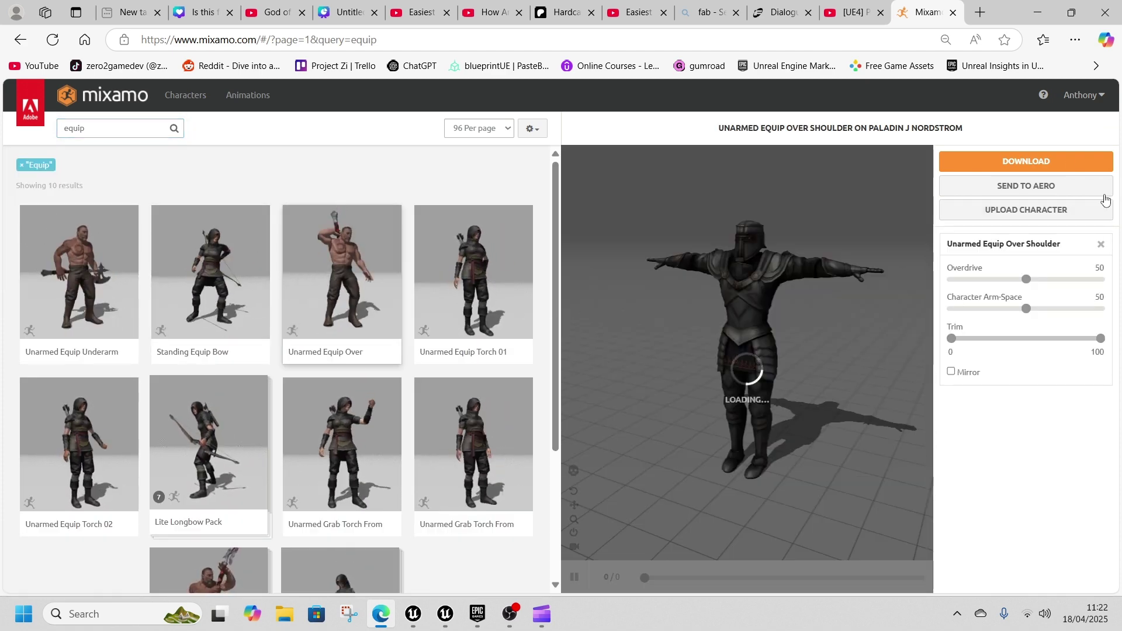
left_click(1036, 167)
left_click(611, 218)
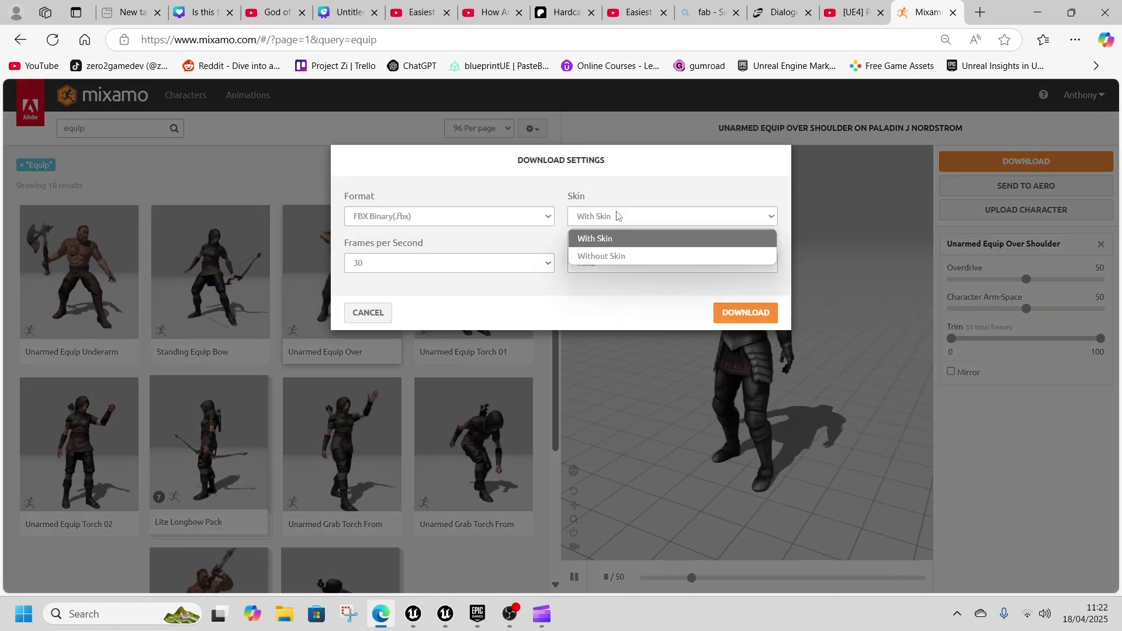
left_click(627, 257)
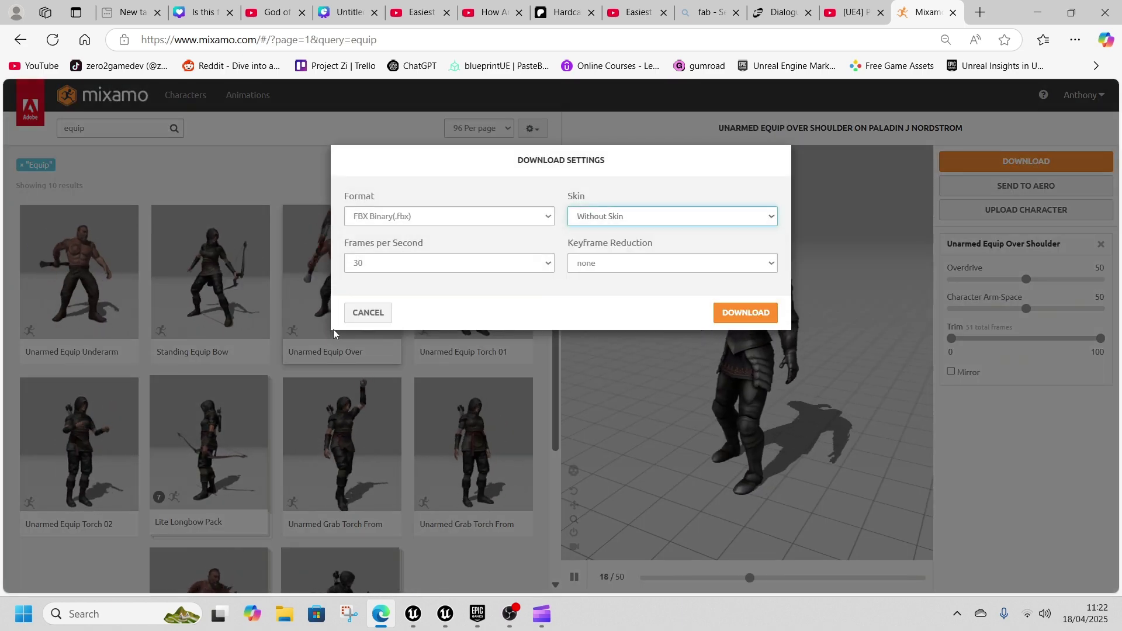
left_click(368, 313)
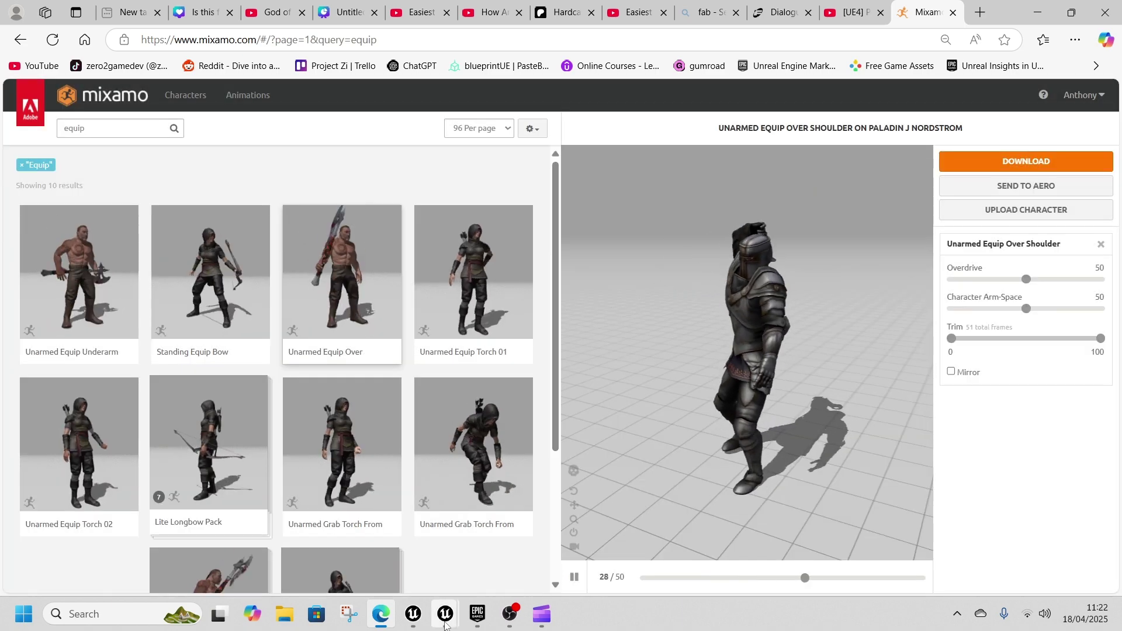
Switch to the Unreal editor's DefaultLevel, place the fantasy_sword static mesh on the floor, and close the separate Content Browser window
mouse_move(447, 612)
mouse_move(369, 549)
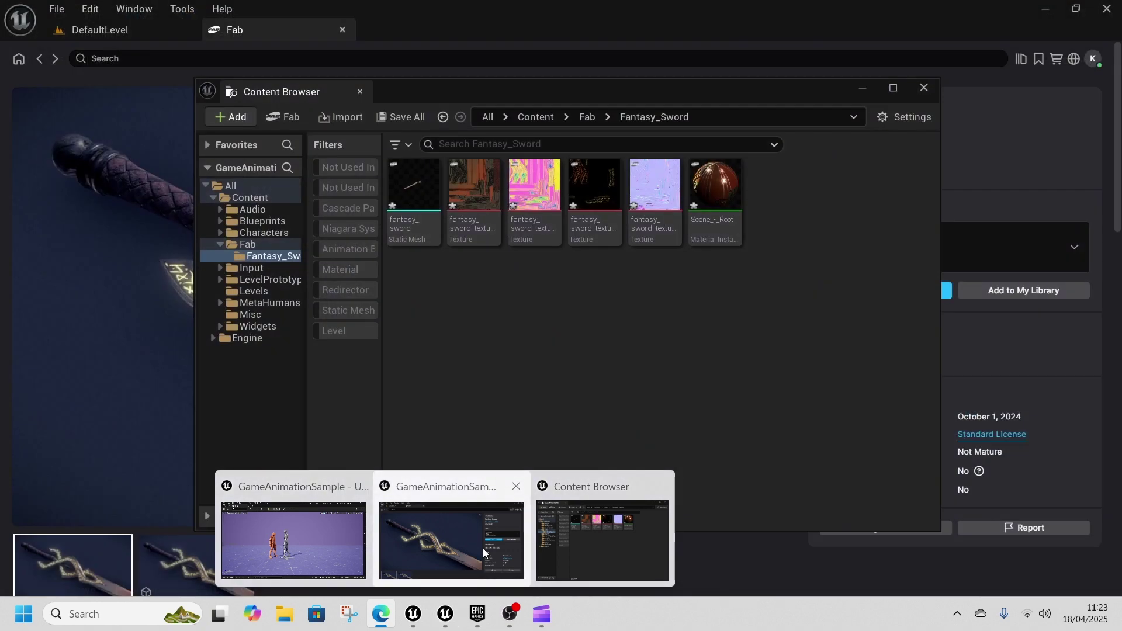
left_click(482, 548)
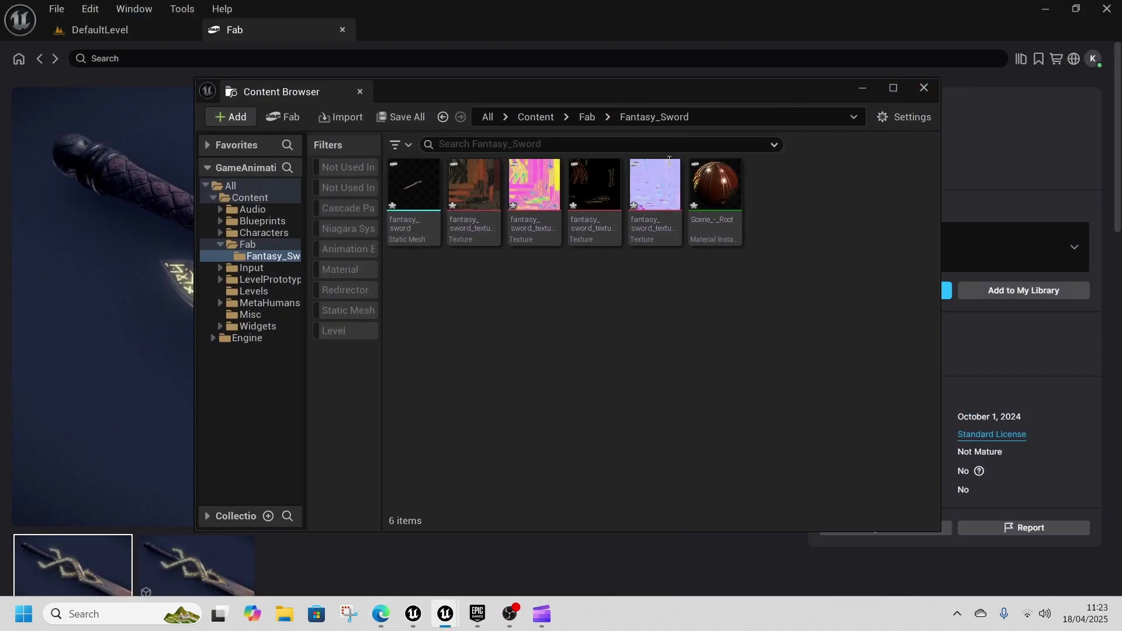
left_click(127, 32)
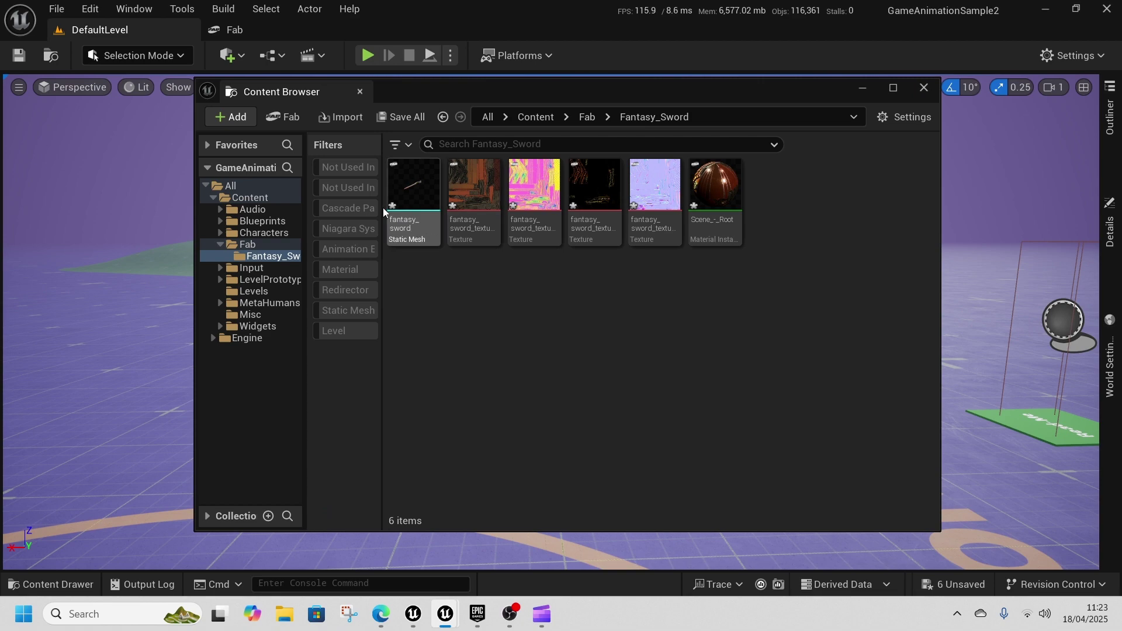
left_click_drag(569, 82, 717, 111)
left_click_drag(558, 234, 243, 367)
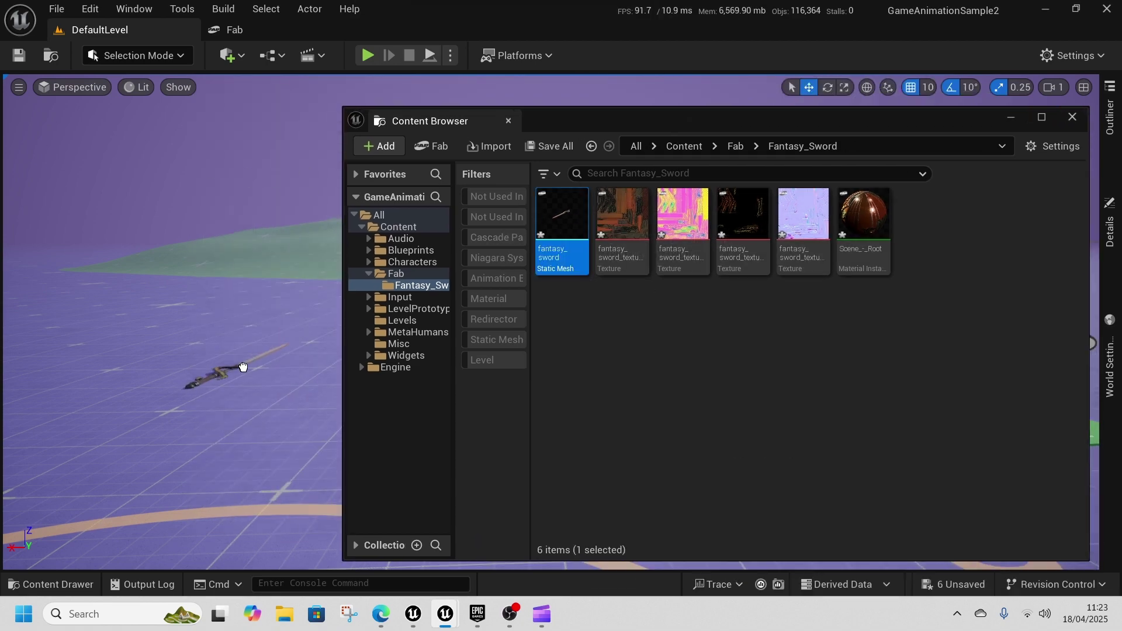
left_click_drag(250, 418, 251, 417)
right_click_drag(251, 417, 213, 414)
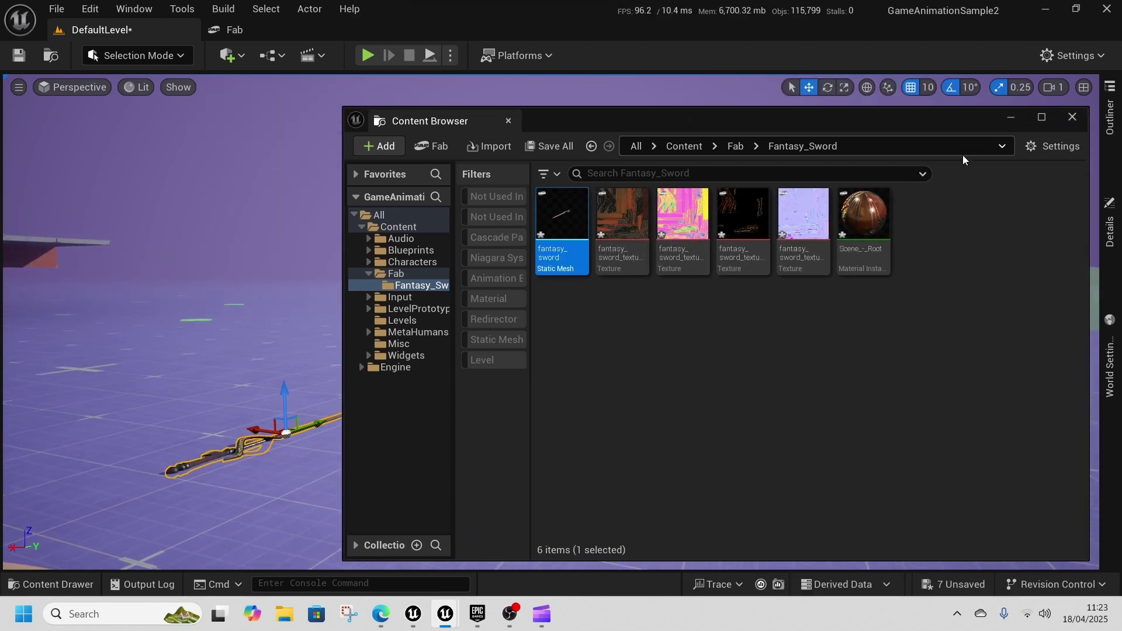
left_click(1082, 115)
Play the level from beside the sword to compare its size with the character, and stop the session
key("w")
right_click_drag(701, 292, 555, 304)
right_click_drag(425, 366, 398, 429)
key("s")
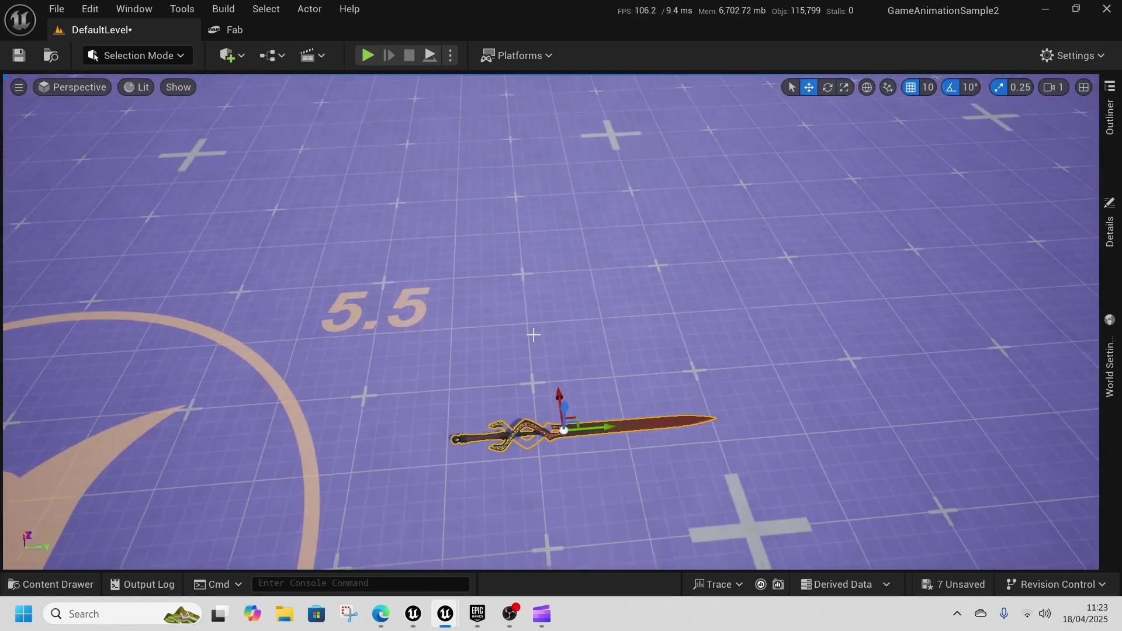
right_click(410, 367)
scroll(425, 366, "down", 2)
left_click(470, 578)
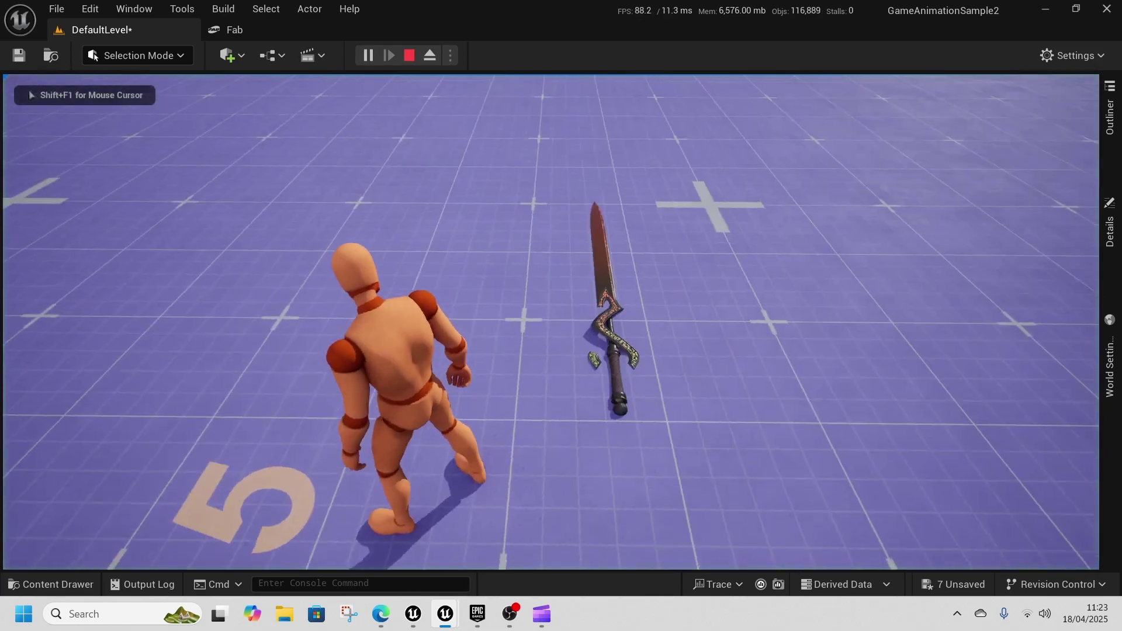
key("w")
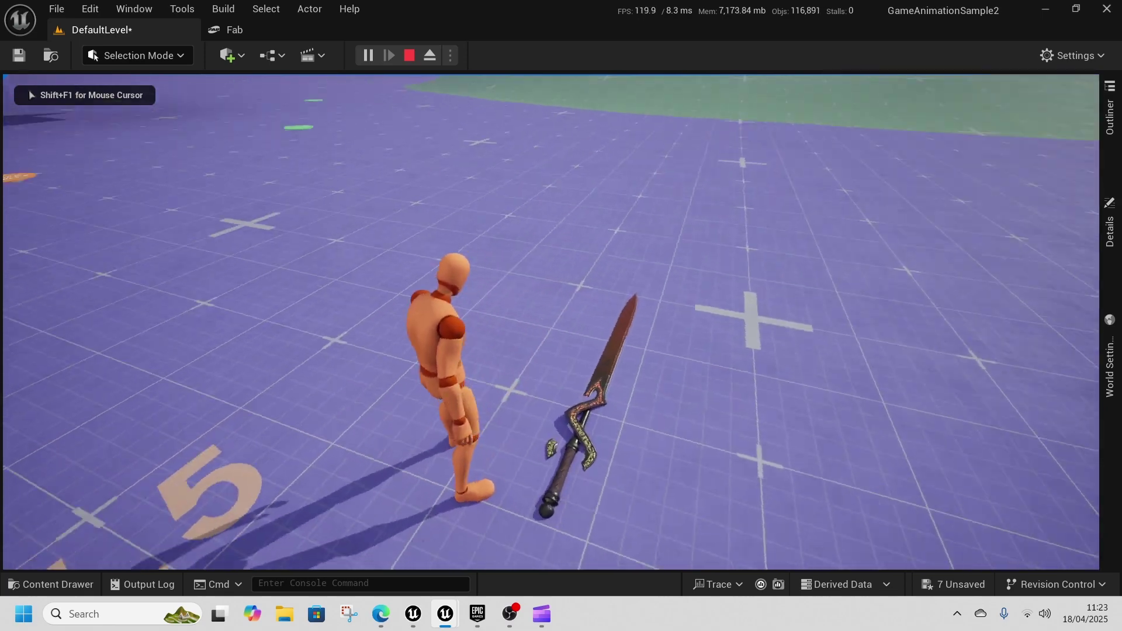
mouse_move(560, 315)
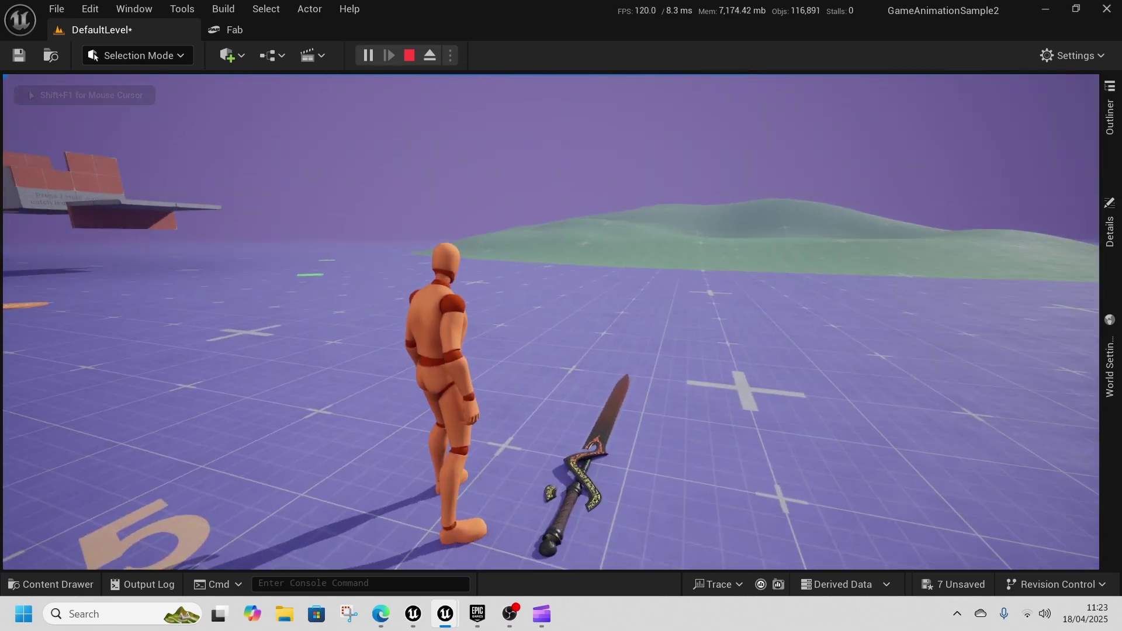
key("shift+F1")
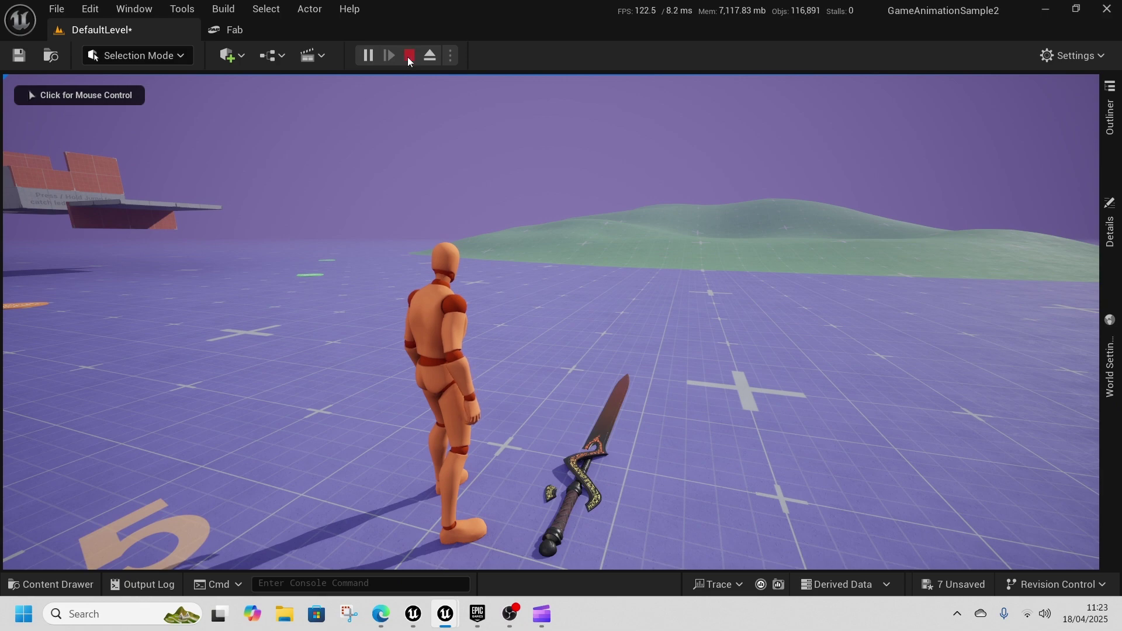
left_click(409, 56)
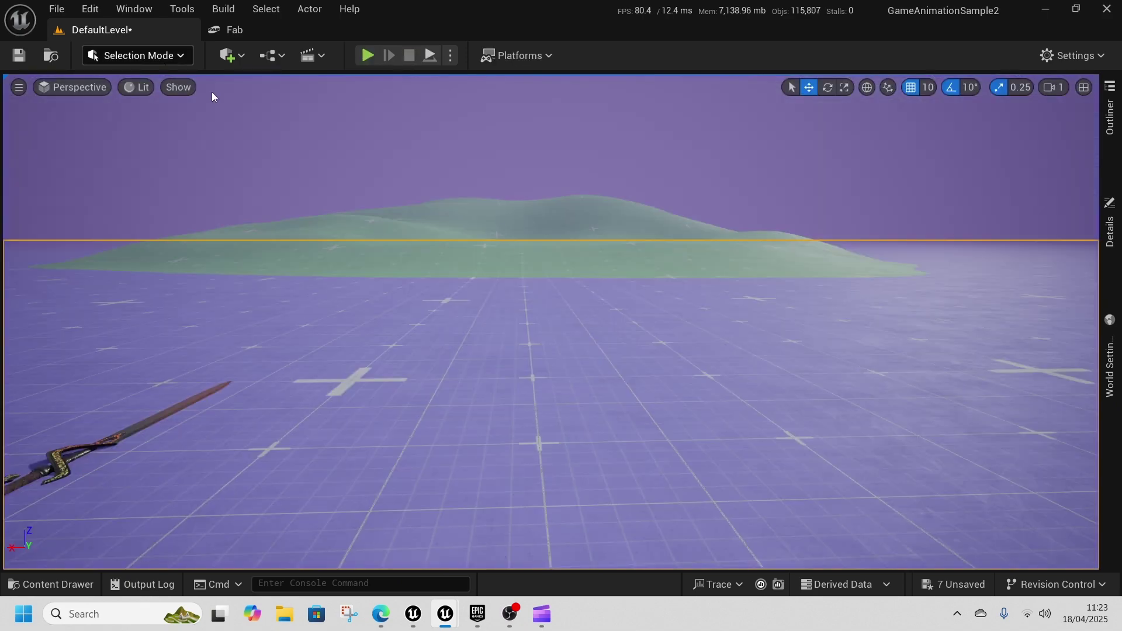
In Modeling Mode, scale the sword to 0.5 on all three axes with the Transform tool and bake the transform
left_click(94, 446)
right_click_drag(94, 446, 30, 439)
left_click(162, 59)
left_click(145, 143)
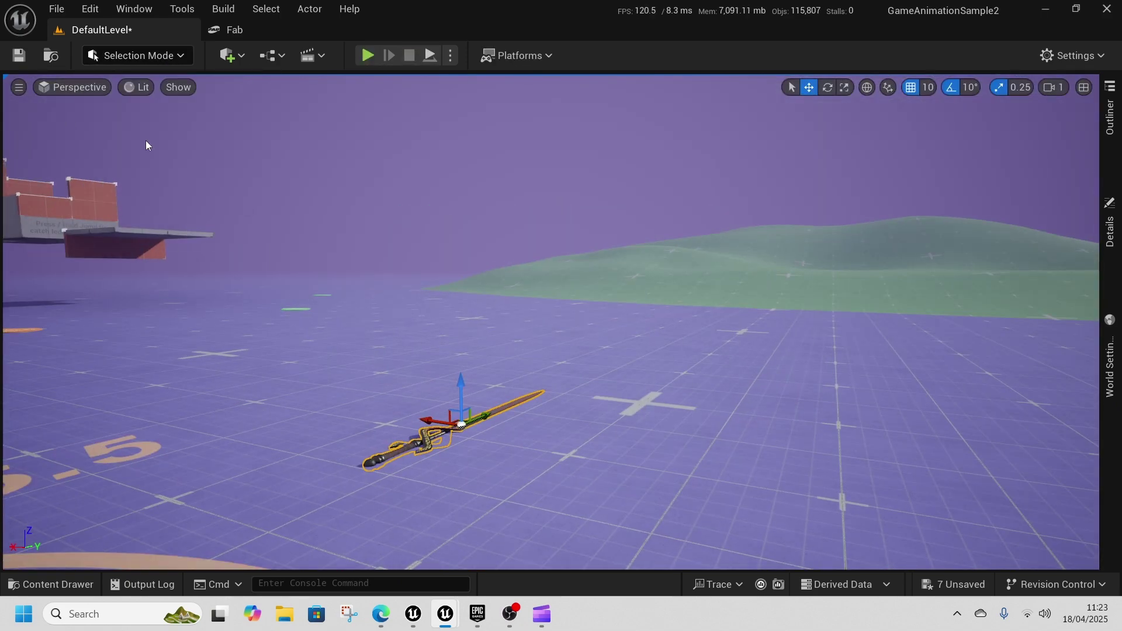
left_click(28, 192)
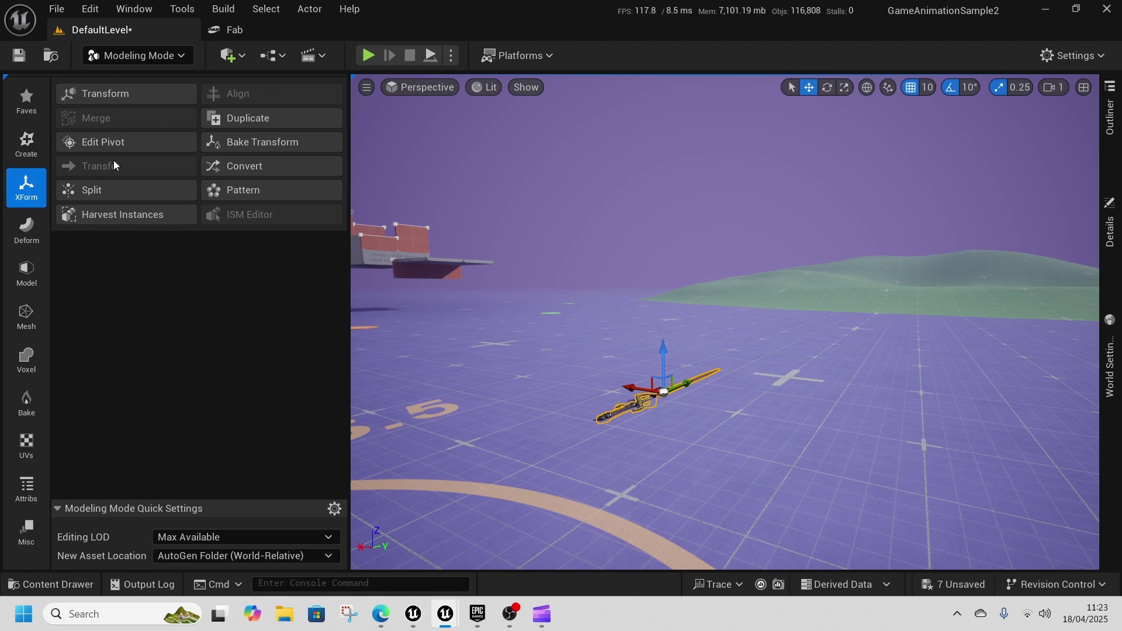
left_click(107, 96)
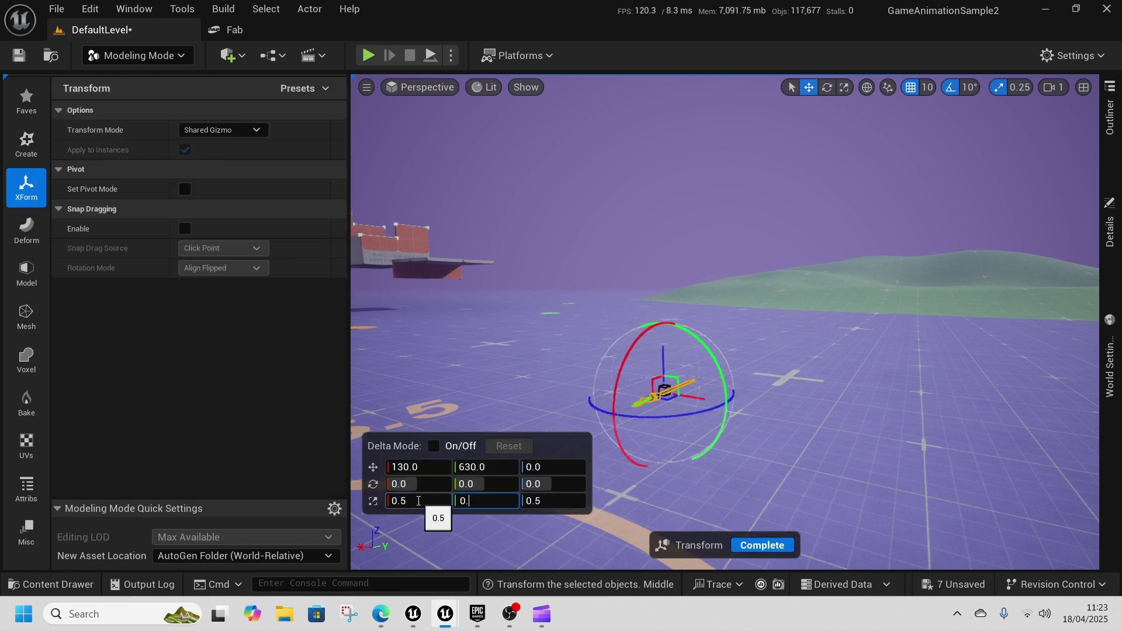
left_click(774, 545)
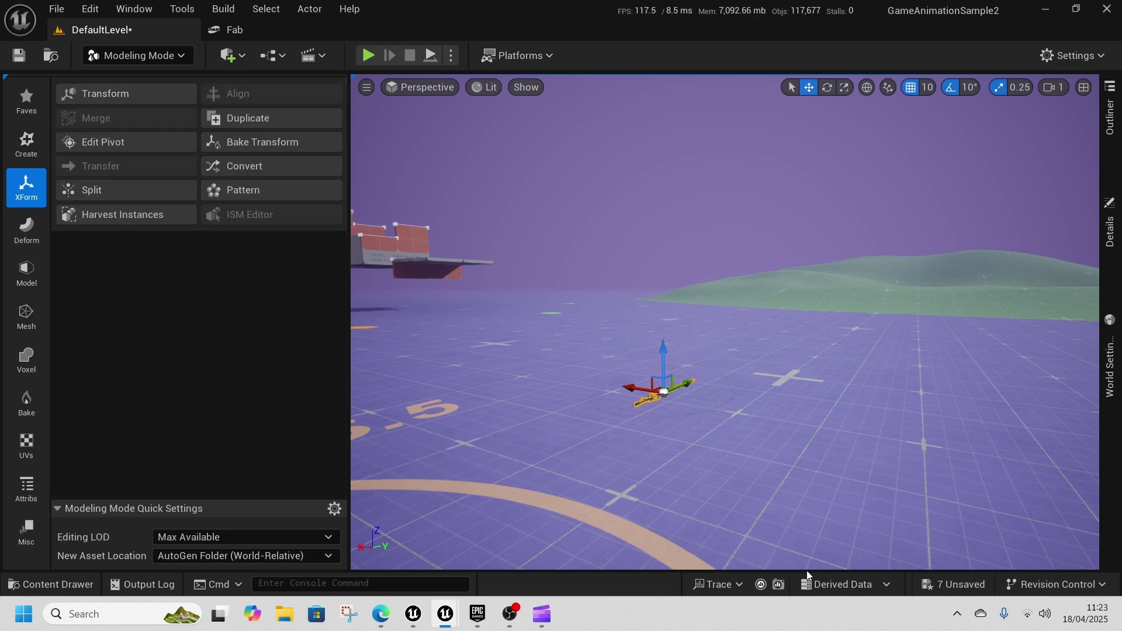
left_click(253, 146)
left_click(751, 545)
Edit the sword's pivot, moving it onto the handle at 130, 580, 0
right_click_drag(703, 419, 543, 465)
key("w")
right_click_drag(683, 456, 651, 407)
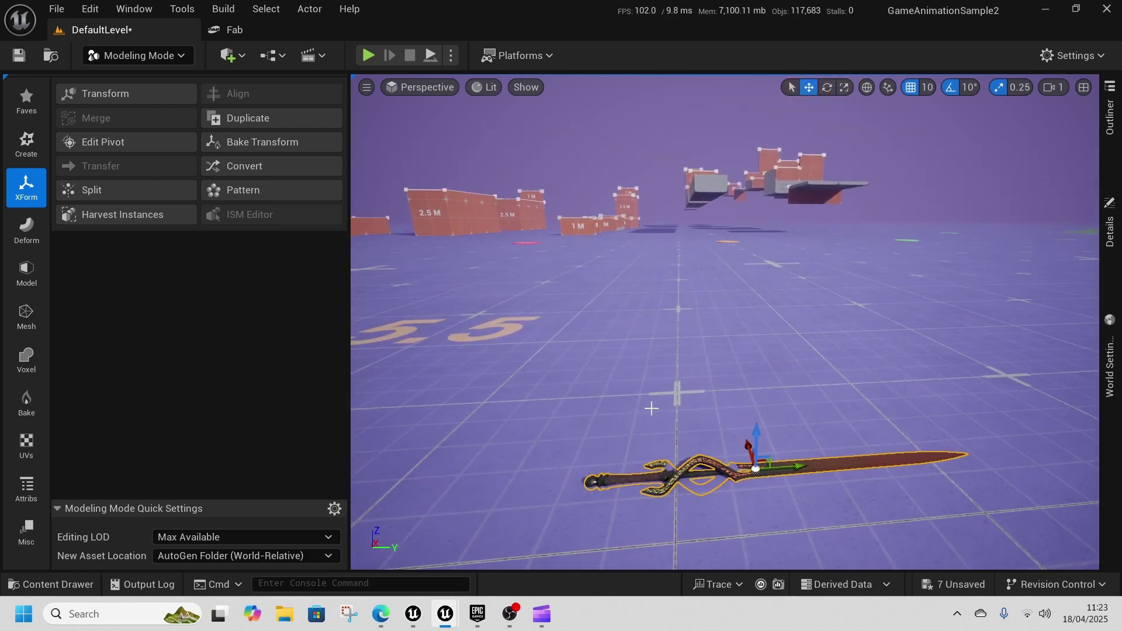
left_click(114, 144)
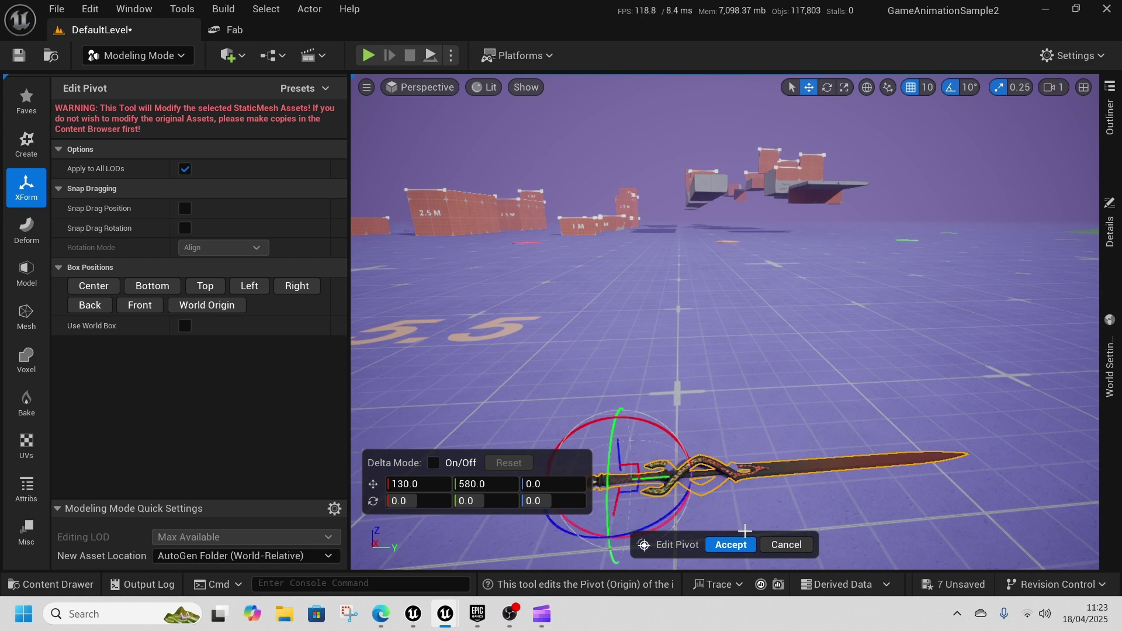
left_click(731, 545)
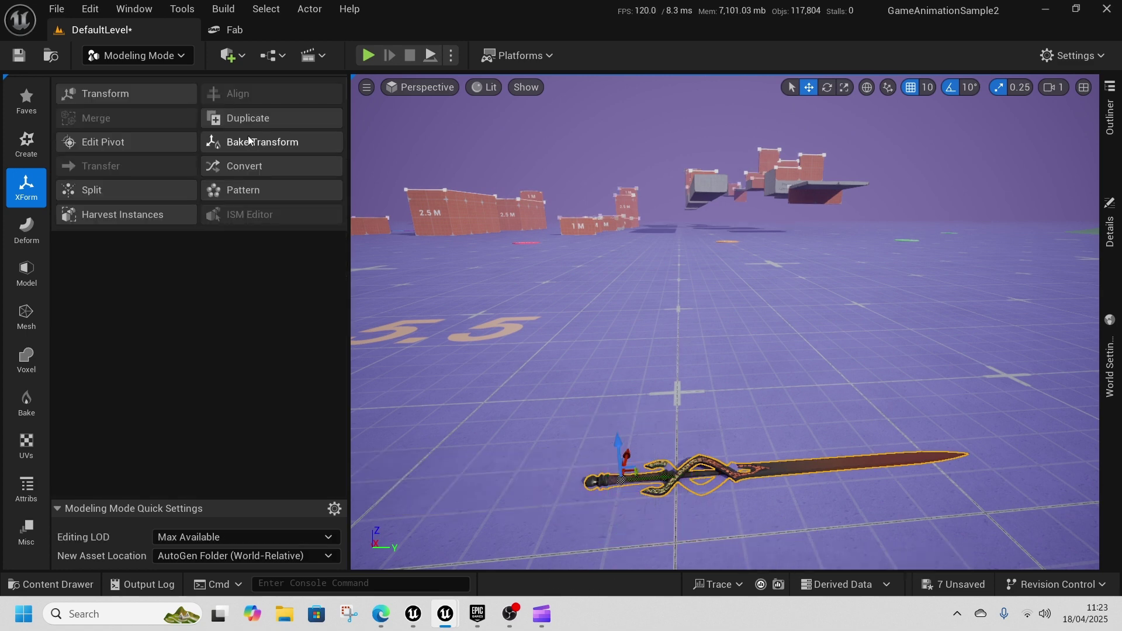
Set the new asset location to Current Folder and bake the sword's transform with rotation and full scale
left_click(215, 559)
left_click(207, 536)
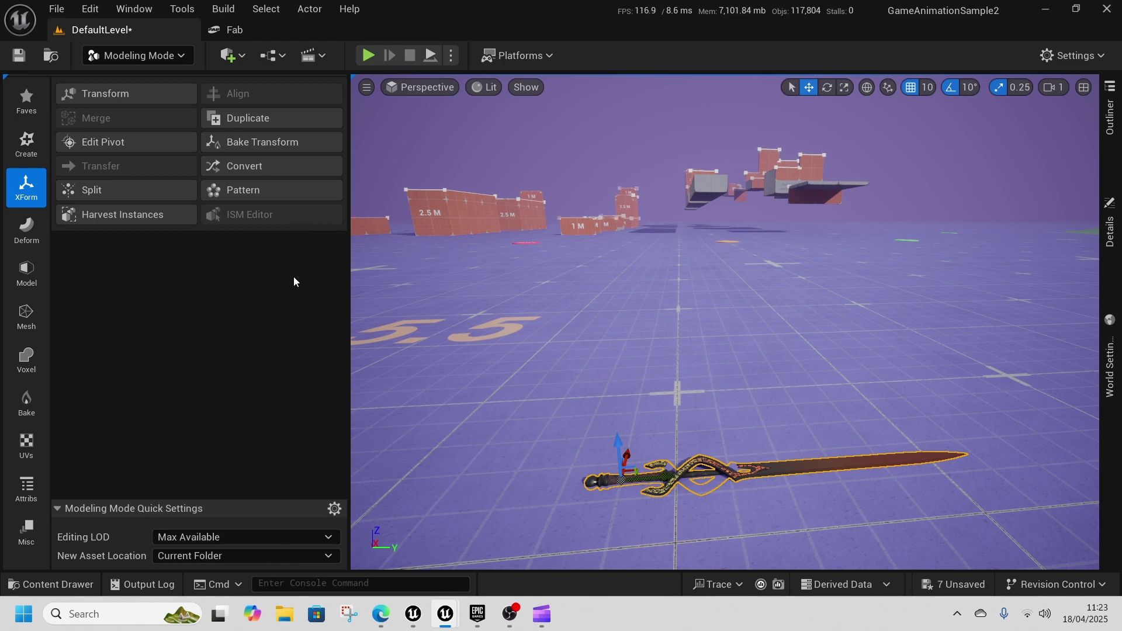
left_click(251, 143)
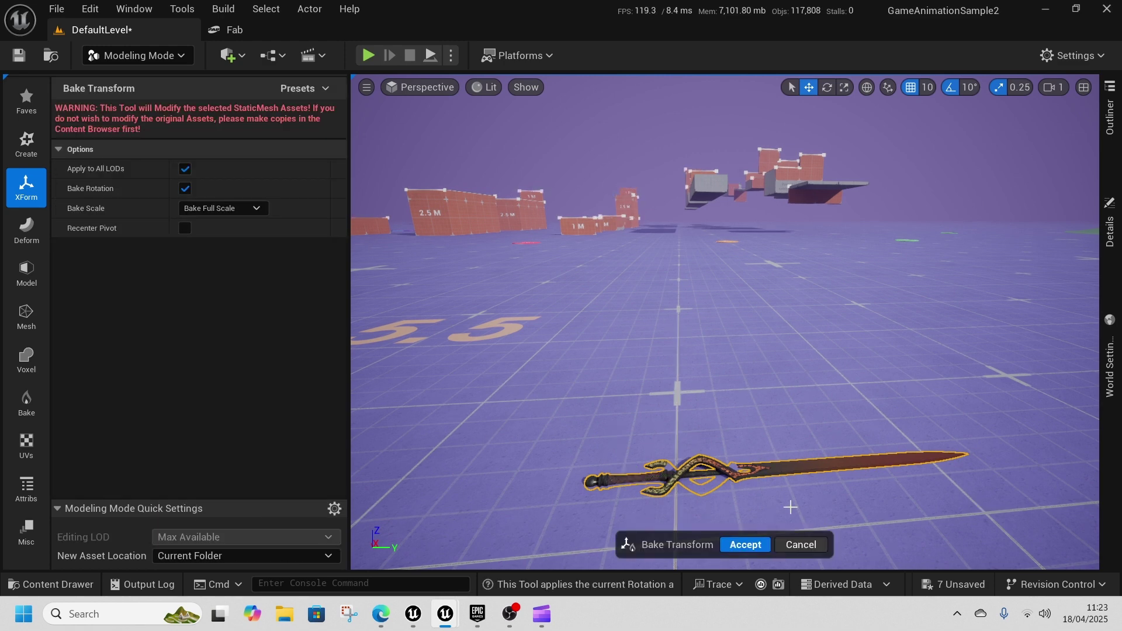
left_click(746, 544)
Raise the sword above the floor and return to Selection Mode
left_click_drag(621, 455, 613, 379)
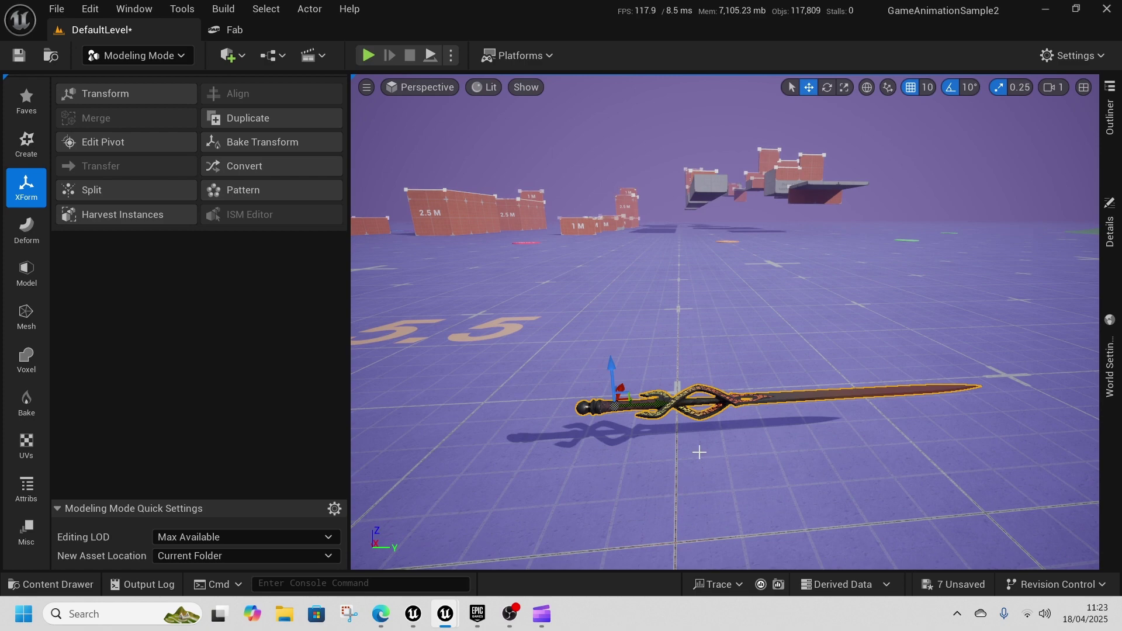
scroll(711, 423, "up", 1)
scroll(711, 423, "down", 1)
right_click_drag(711, 423, 697, 434)
left_click(174, 61)
left_click(140, 80)
right_click_drag(415, 366, 453, 352)
Import character (14).fbx from Downloads into the Content folder with the default import settings and no skeleton assigned
key("ctrl+space")
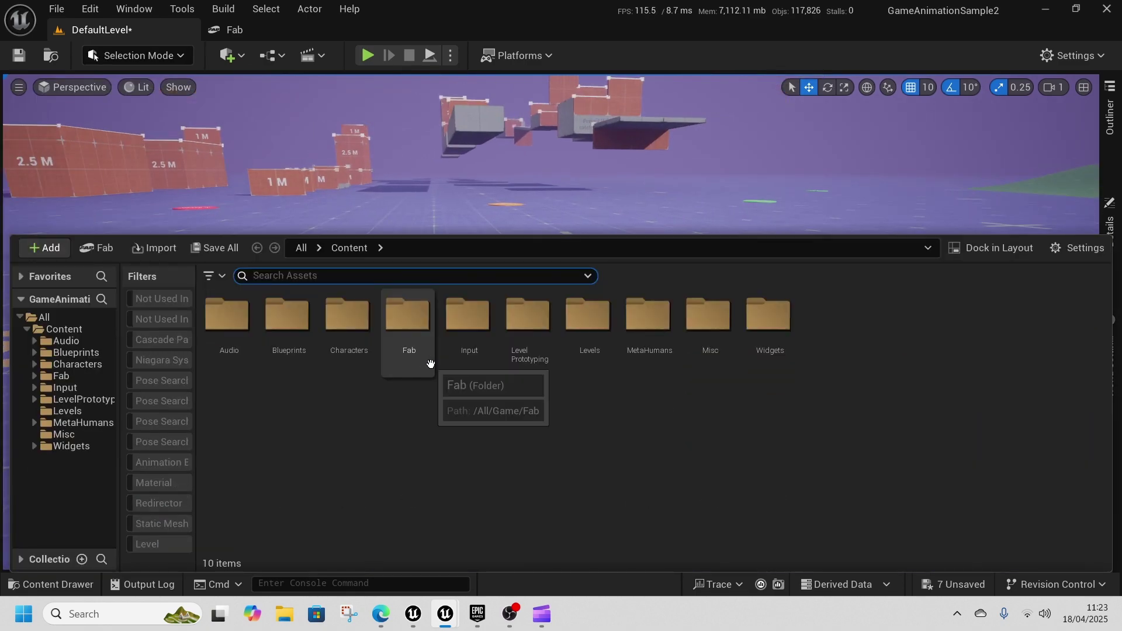
left_click(156, 249)
left_click(74, 222)
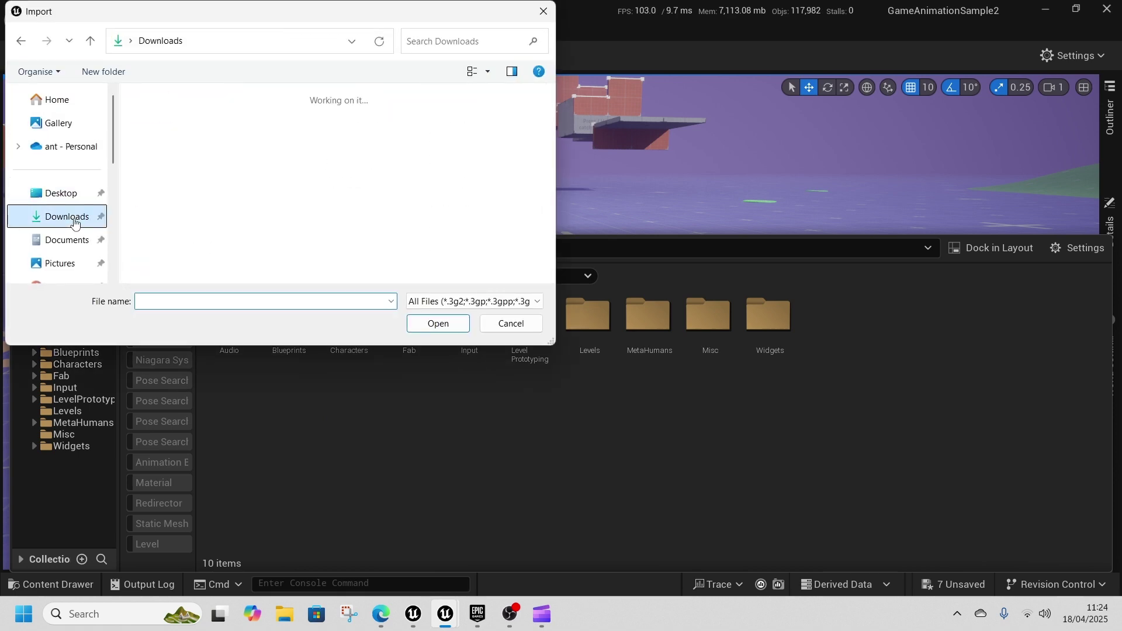
scroll(287, 236, "down", 3)
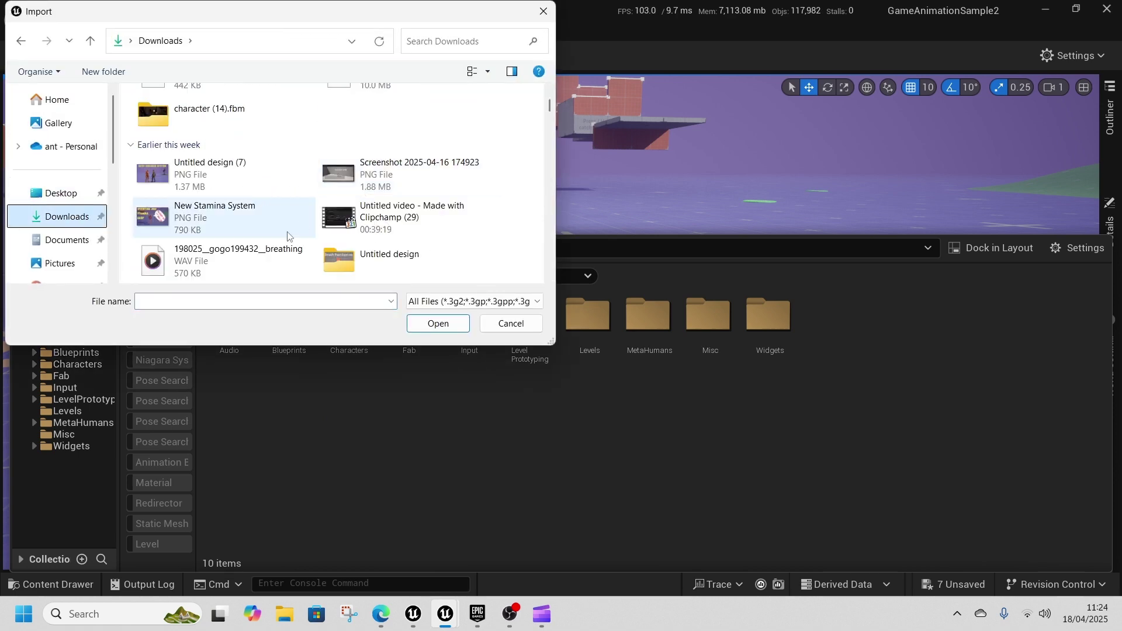
scroll(287, 236, "up", 2)
left_click(380, 159)
left_click(449, 320)
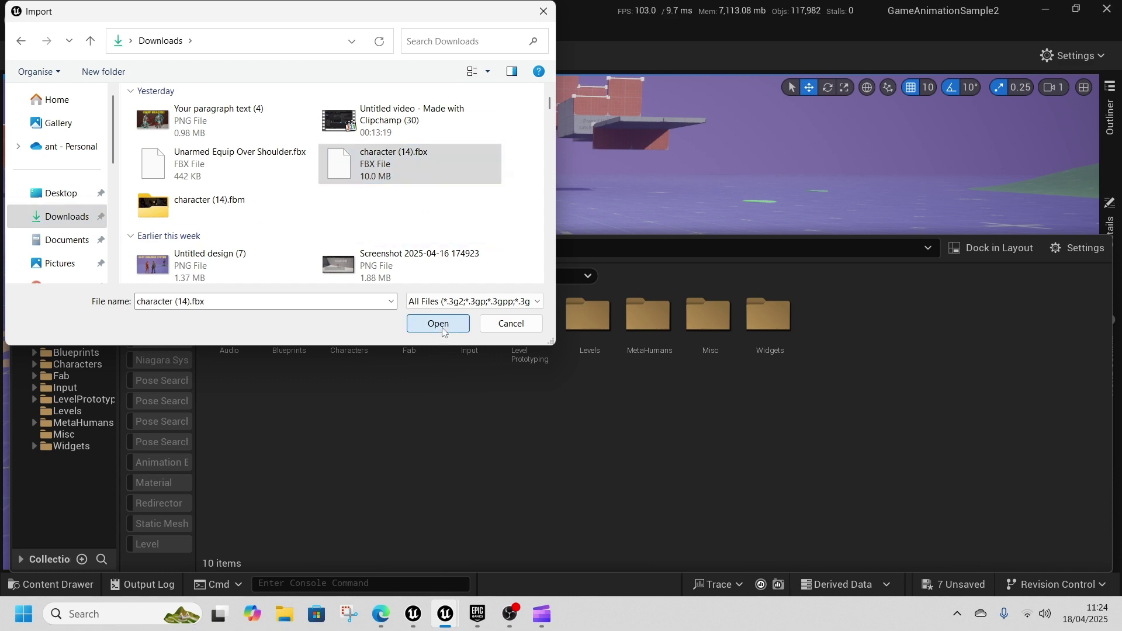
scroll(423, 367, "down", 3)
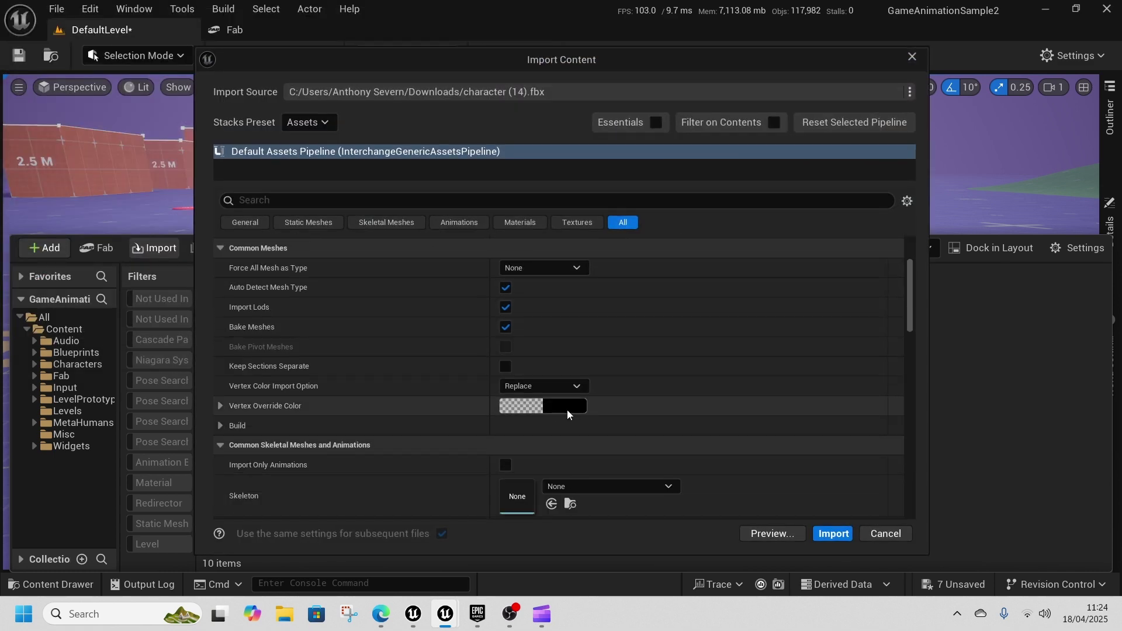
scroll(514, 397, "down", 3)
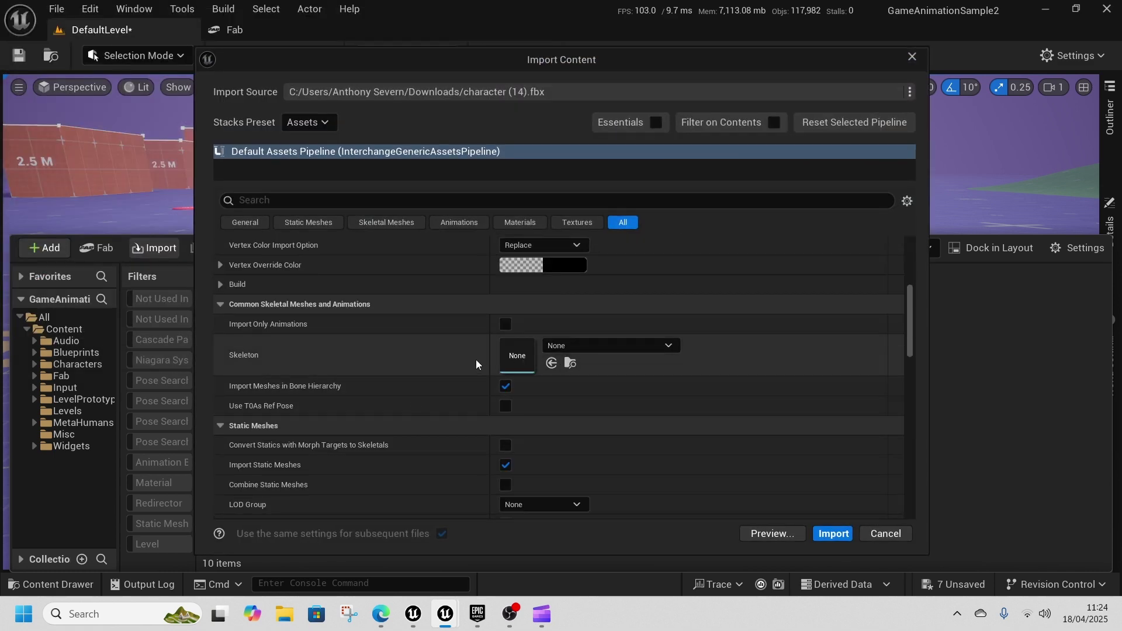
scroll(554, 353, "down", 5)
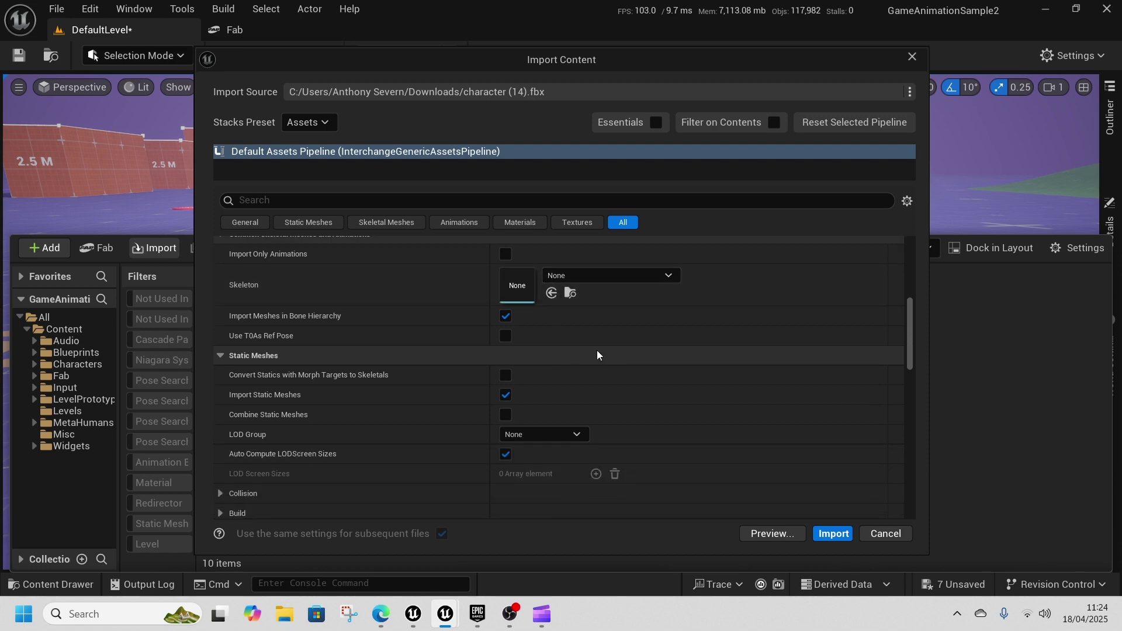
left_click(834, 534)
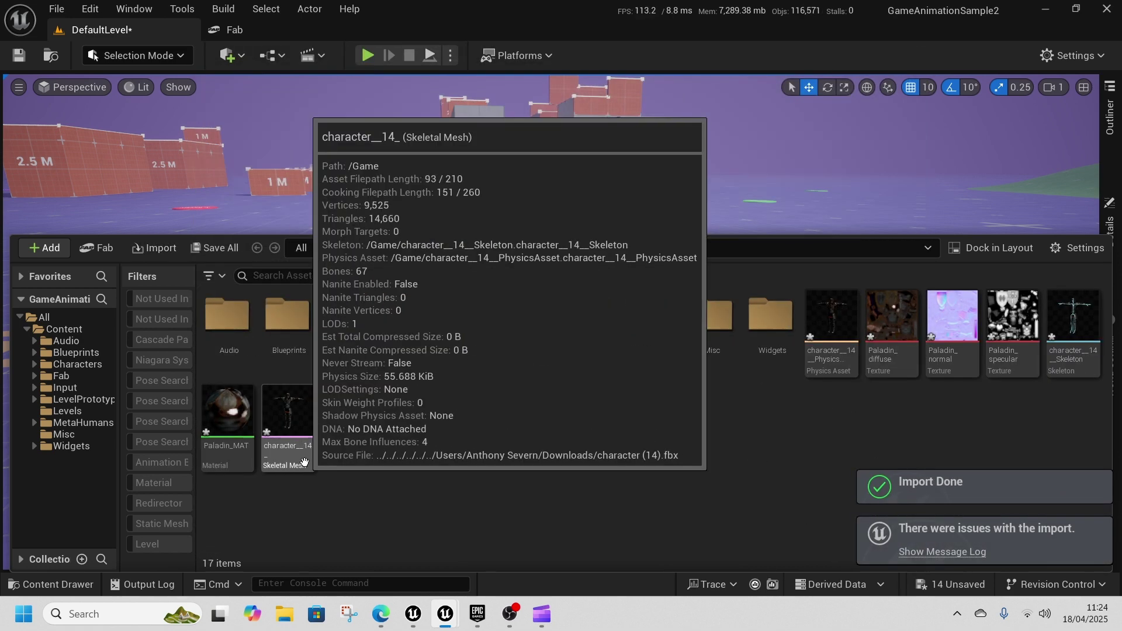
Choose Unarmed Equip Over Shoulder.fbx from Downloads for import, with Import Only Animations enabled and character__14__Skeleton as the skeleton
left_click(150, 249)
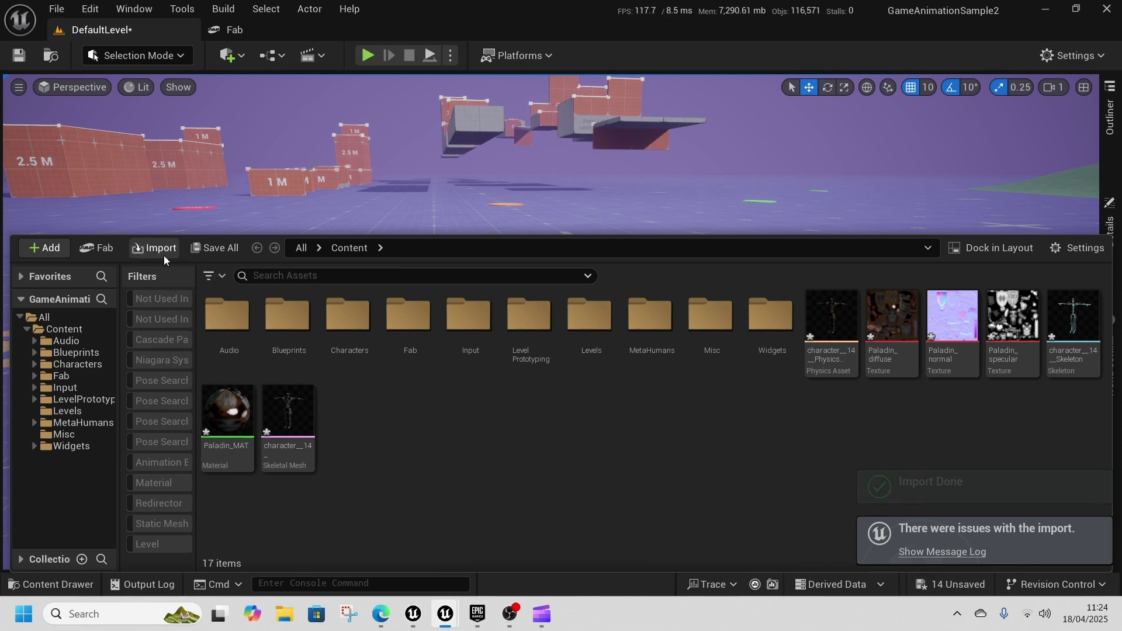
scroll(225, 215, "down", 1)
left_click(225, 215)
left_click(437, 323)
scroll(591, 429, "down", 6)
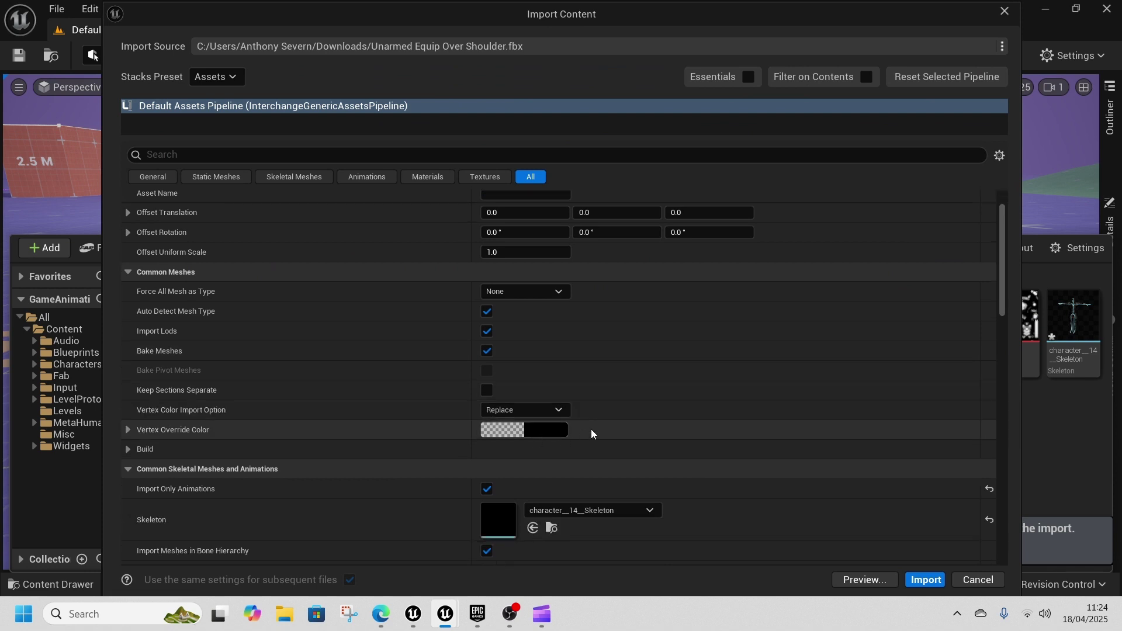
scroll(566, 454, "down", 2)
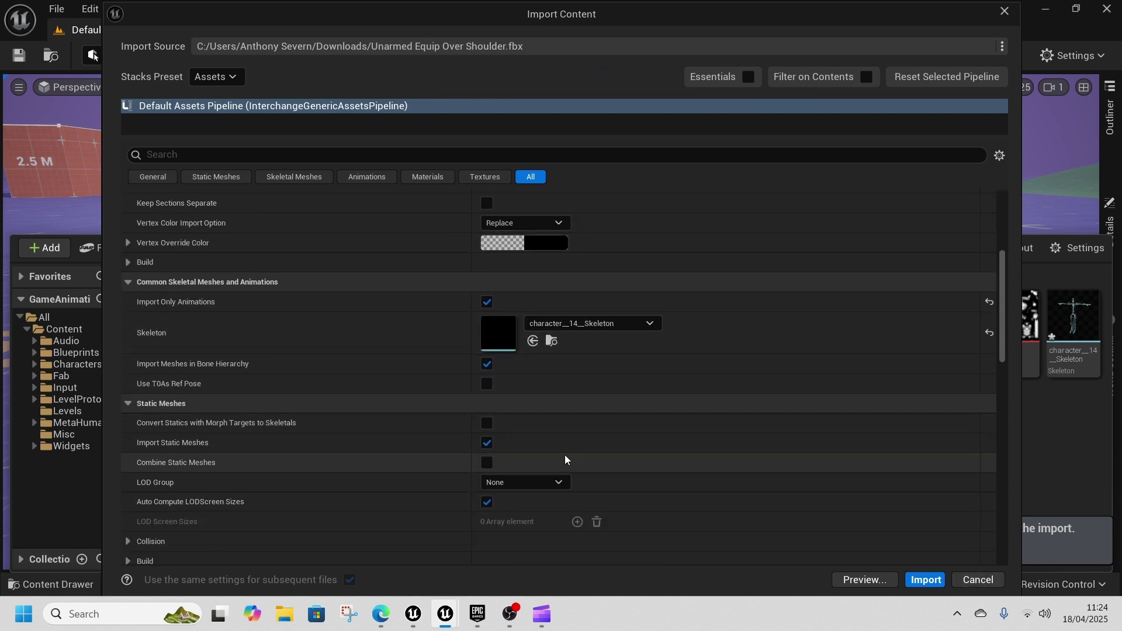
Import the over-shoulder equip animation with its length set to Source Timeline, and preview the imported sequence
scroll(593, 444, "down", 15)
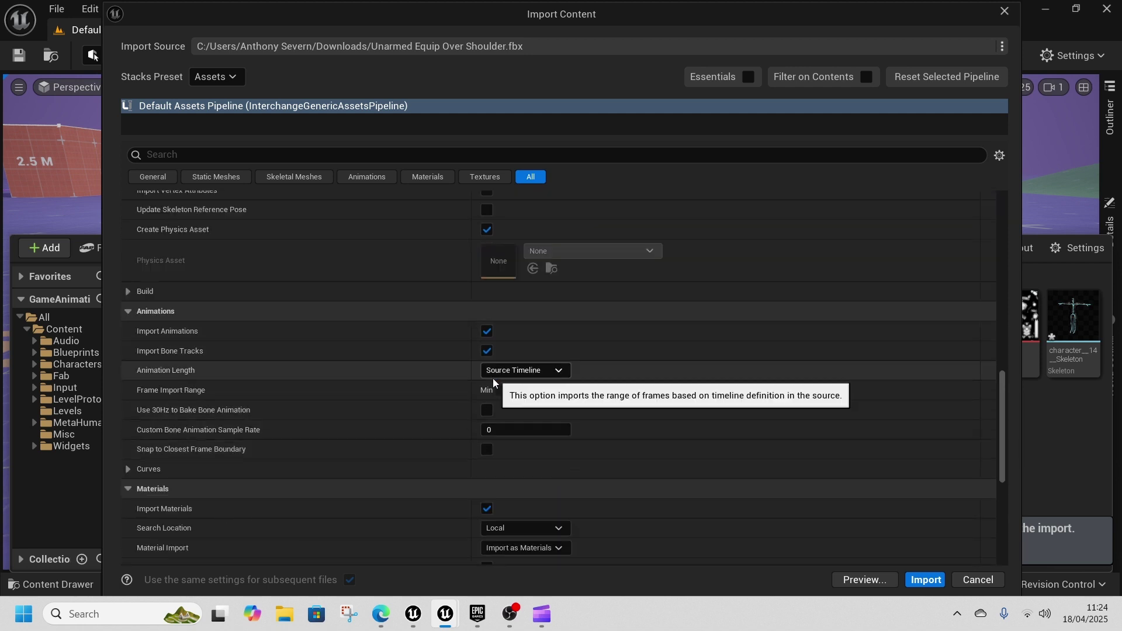
left_click(513, 372)
left_click(522, 389)
left_click(519, 371)
left_click(519, 385)
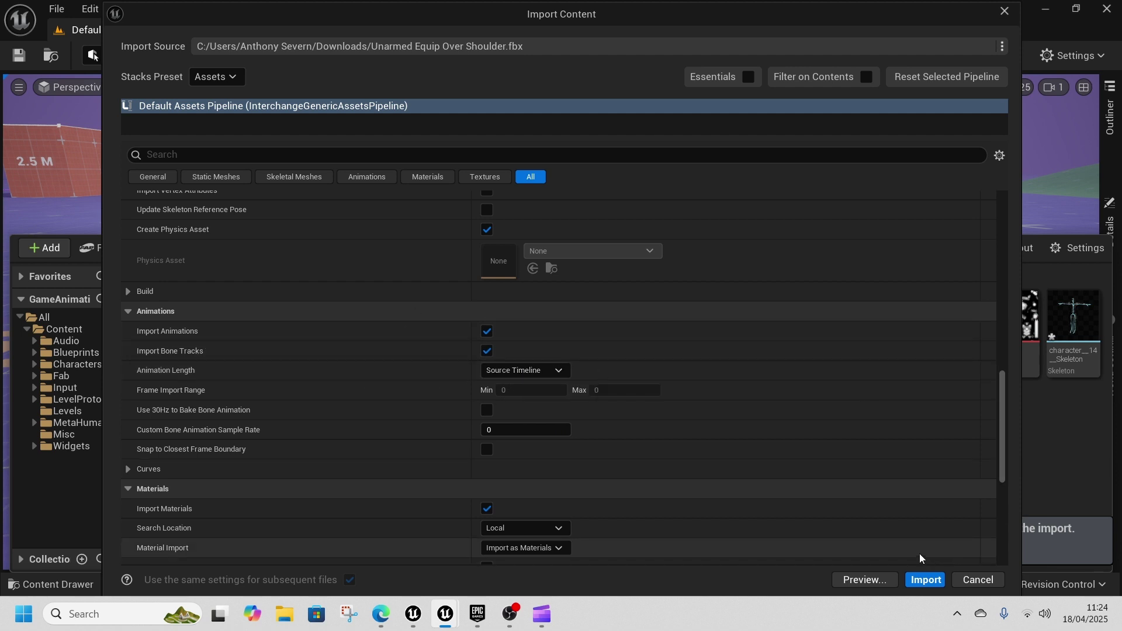
scroll(491, 331, "up", 5)
scroll(555, 344, "up", 3)
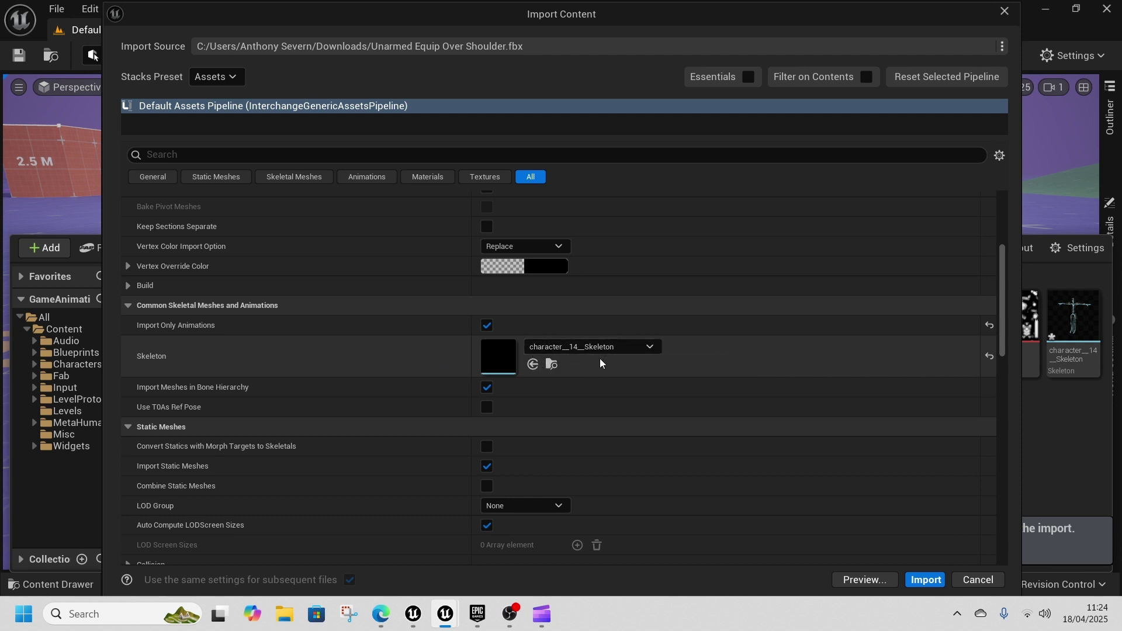
left_click(926, 580)
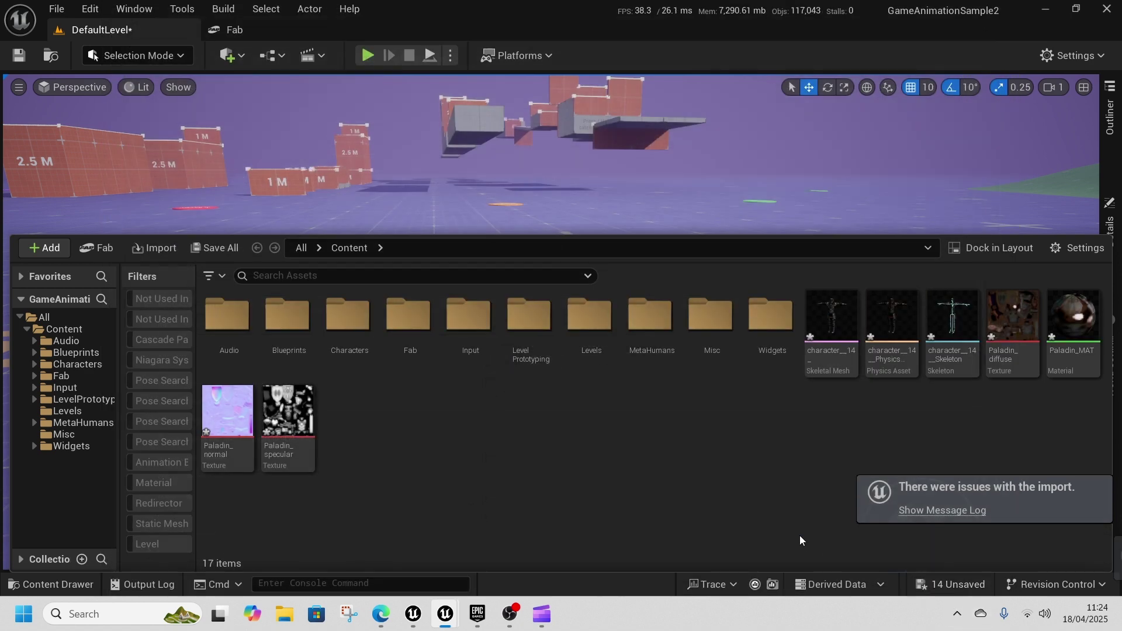
double_click(348, 418)
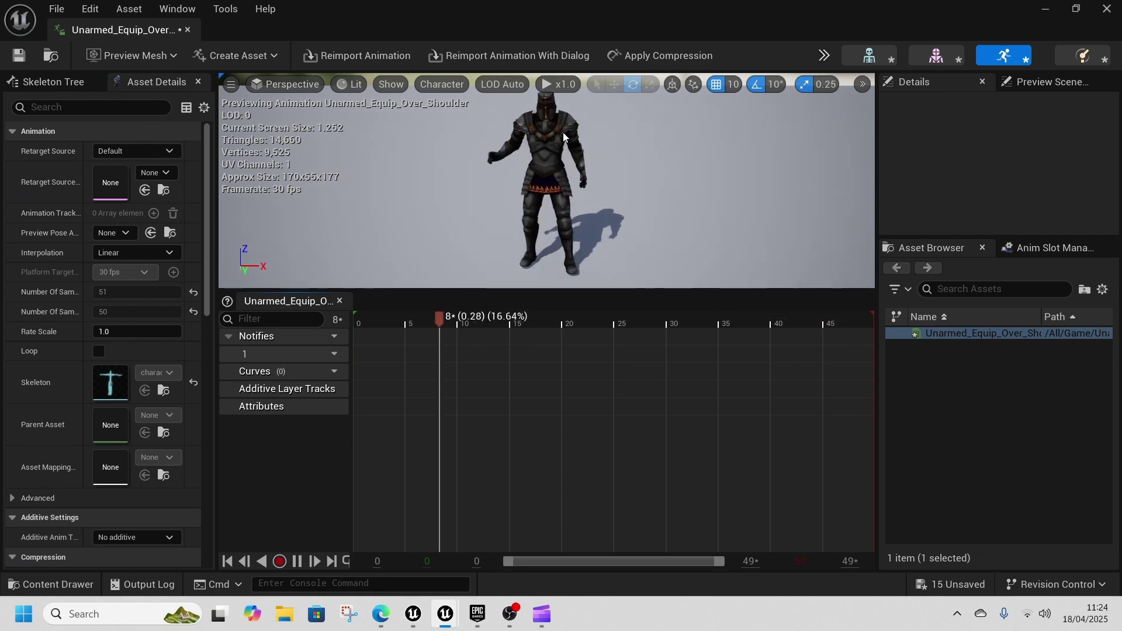
left_click(187, 29)
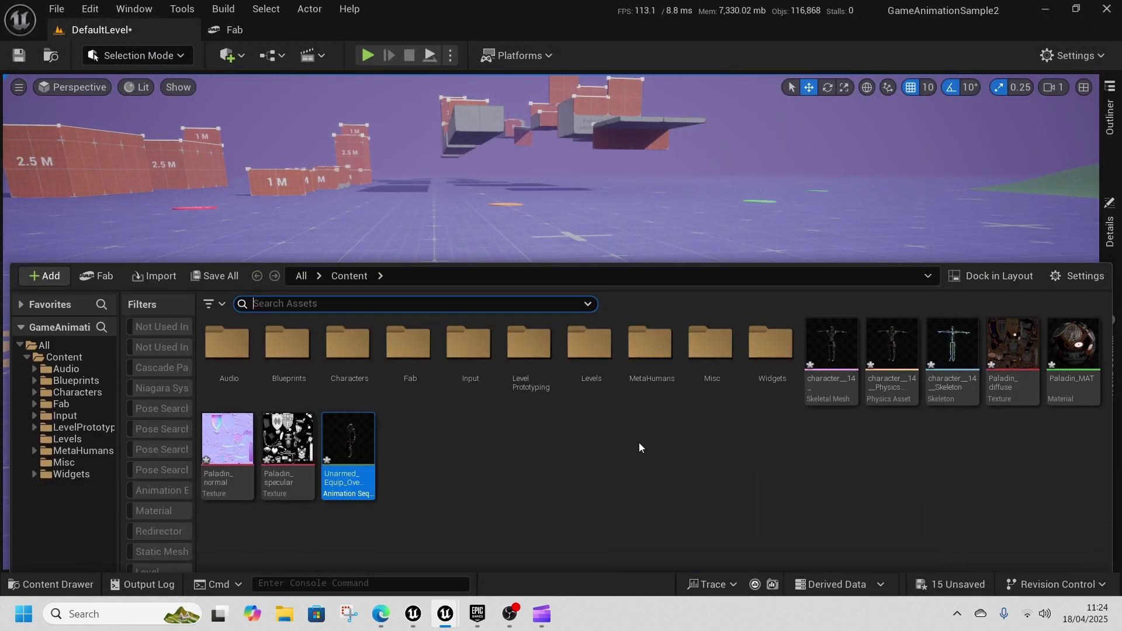
Retarget Unarmed_Equip_Over_Shoulder from character__14_ to SKM_UEFN_Mannequin and export the animation into the Content folder
right_click(349, 451)
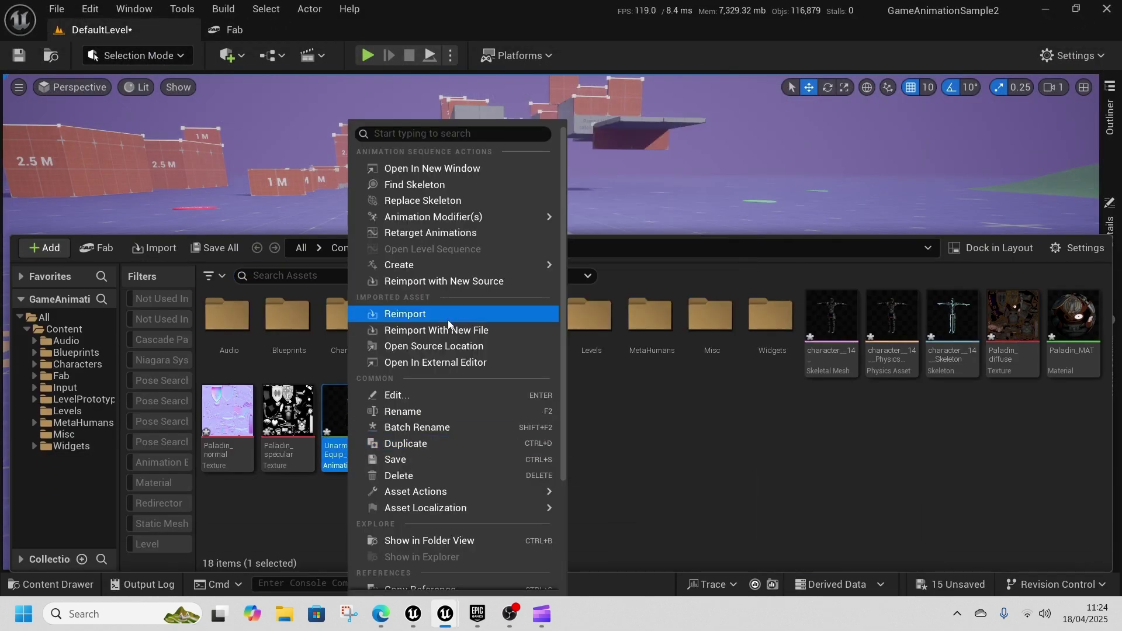
left_click(432, 232)
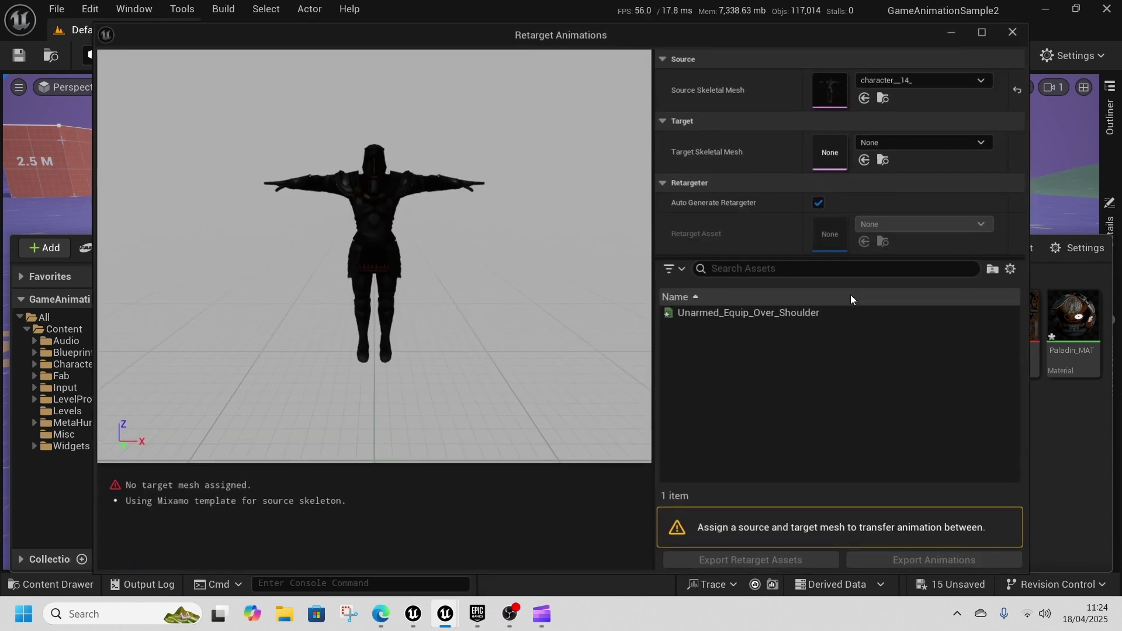
left_click(881, 145)
type("uef")
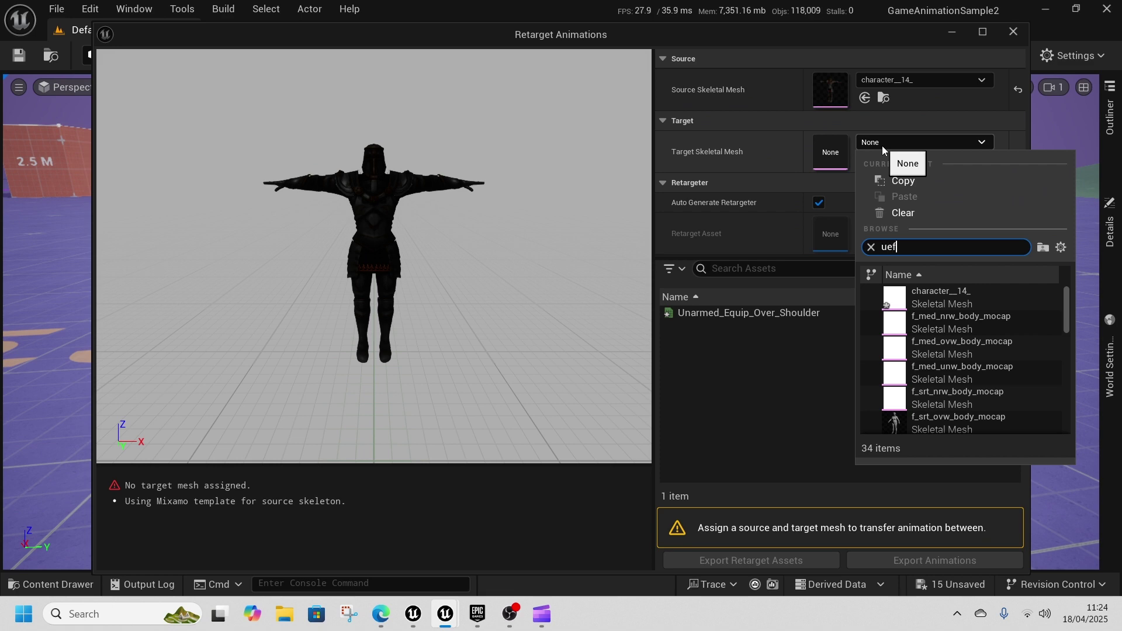
type("n")
left_click(911, 299)
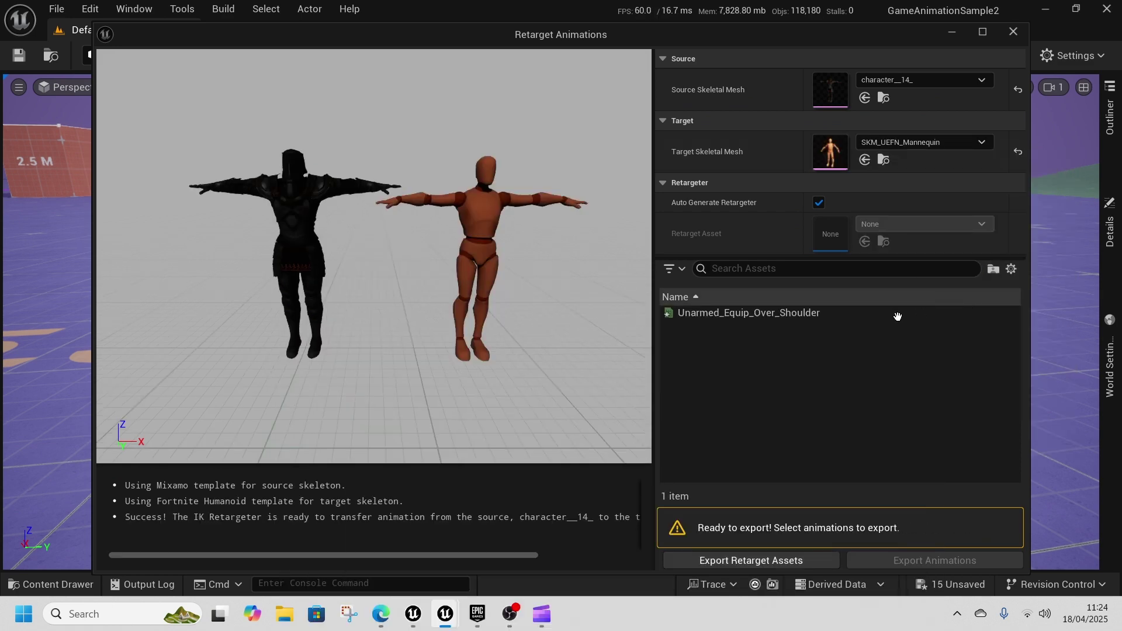
left_click(771, 313)
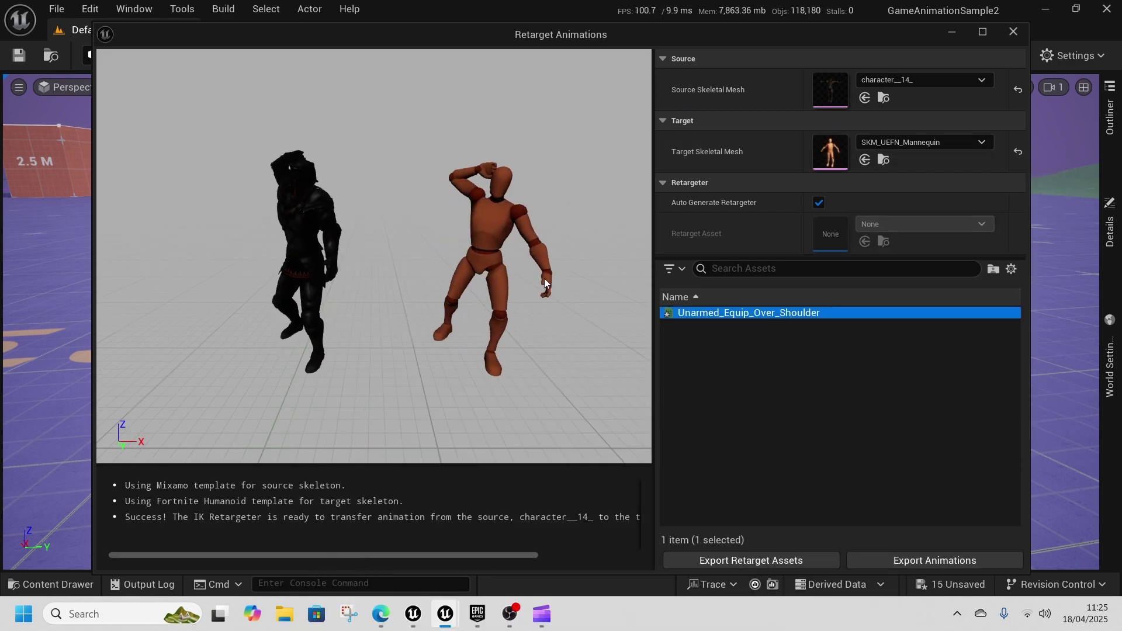
left_click(934, 562)
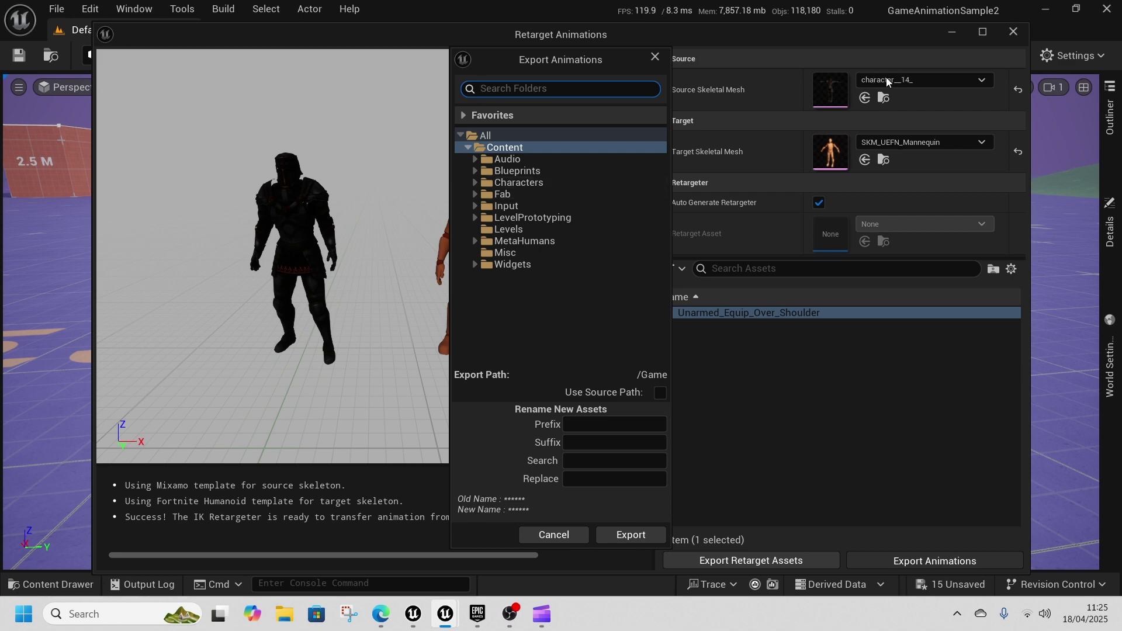
left_click(635, 536)
left_click(685, 372)
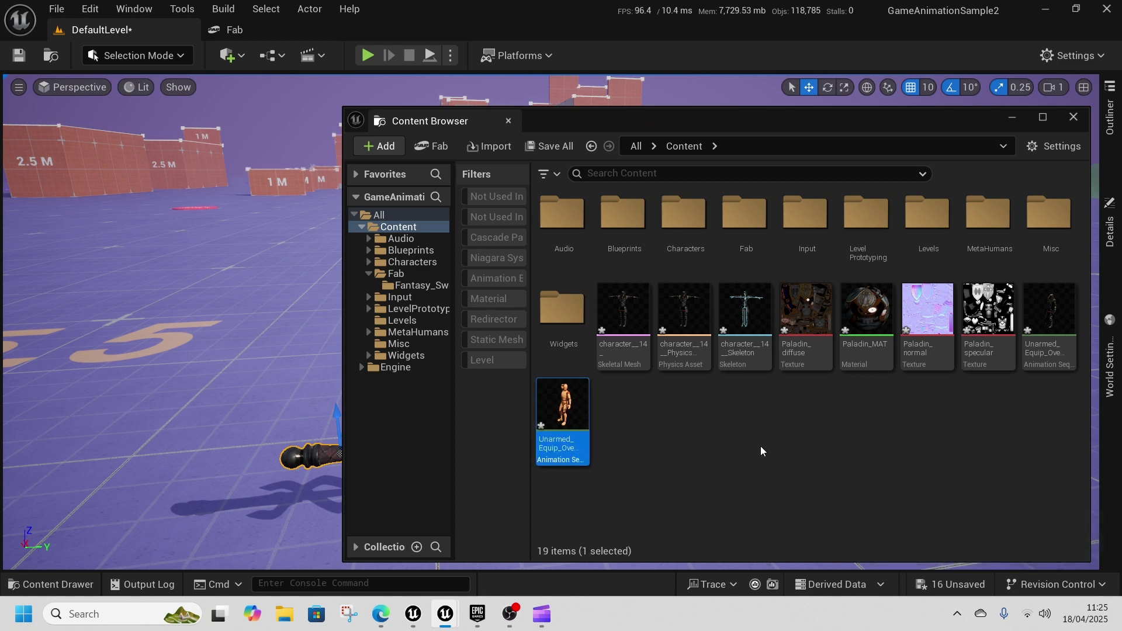
Force delete the character__14_ assets, the Paladin material and textures, and the original Mixamo Unarmed_Equip_Over_Shoulder animation
left_click(642, 350)
left_click(1050, 349, "shift")
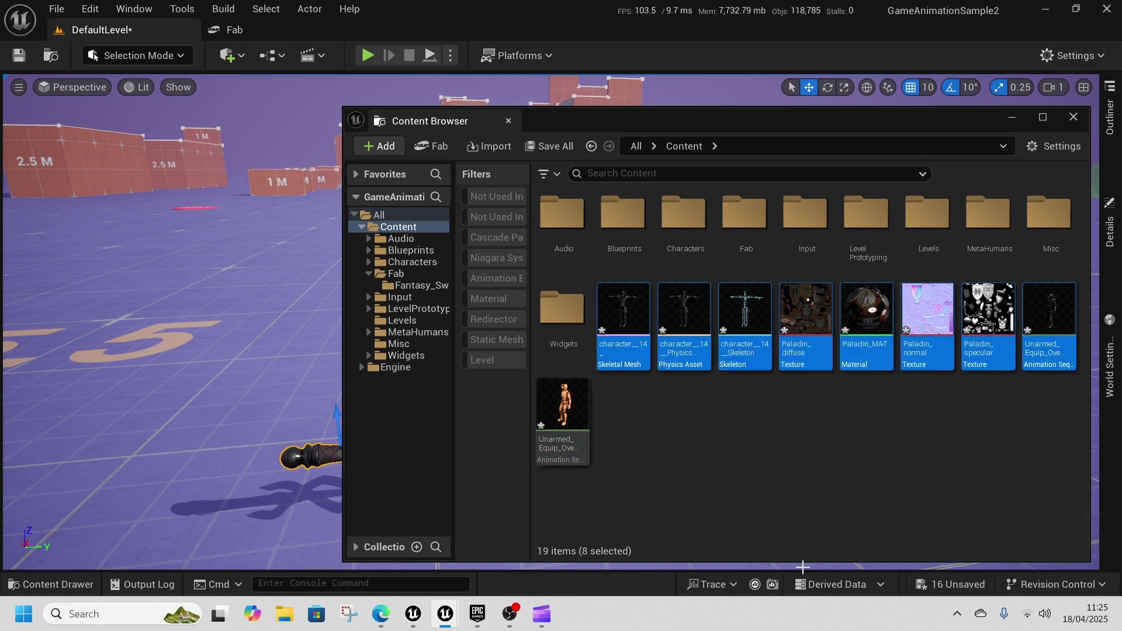
key("Delete")
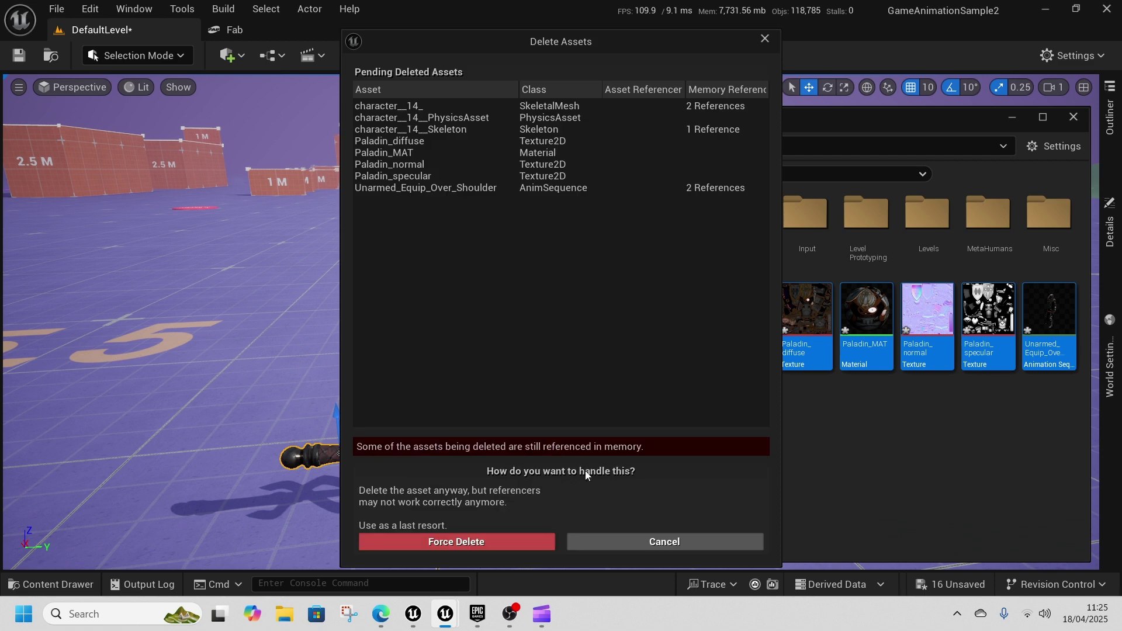
left_click(487, 548)
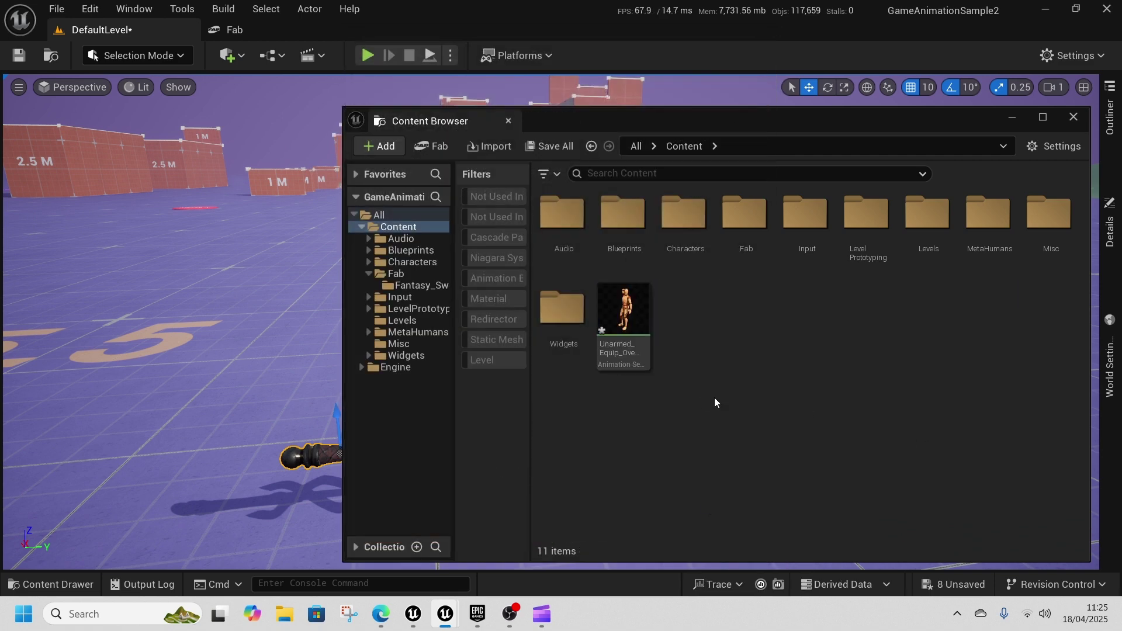
Duplicate the retargeted equip animation and name the copy UnequipSword
left_click(626, 347)
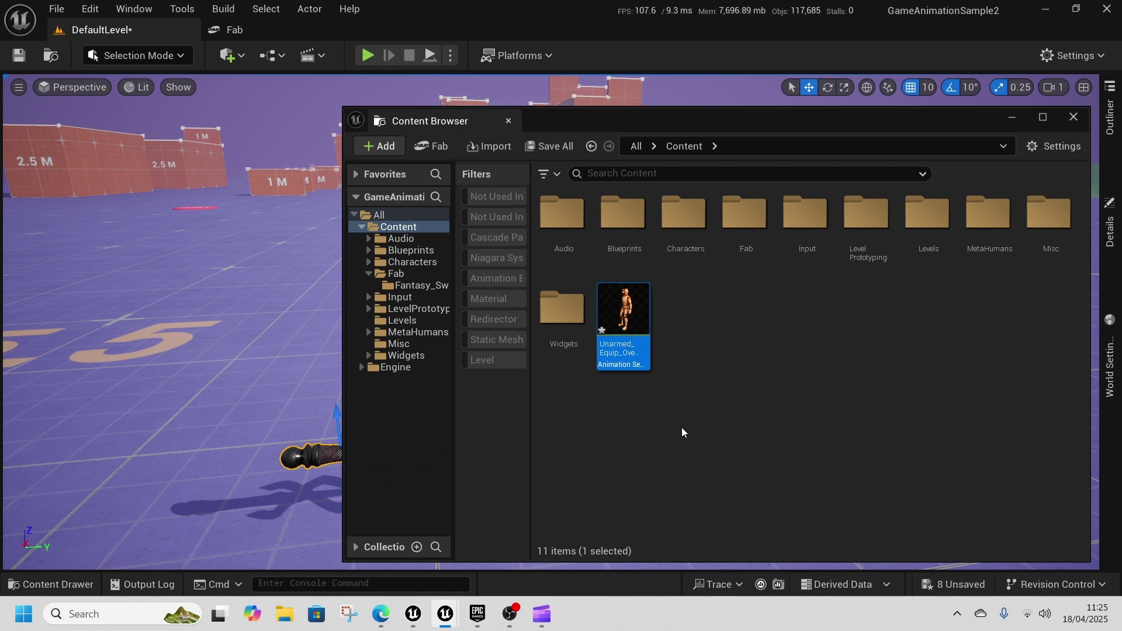
key("ctrl+d")
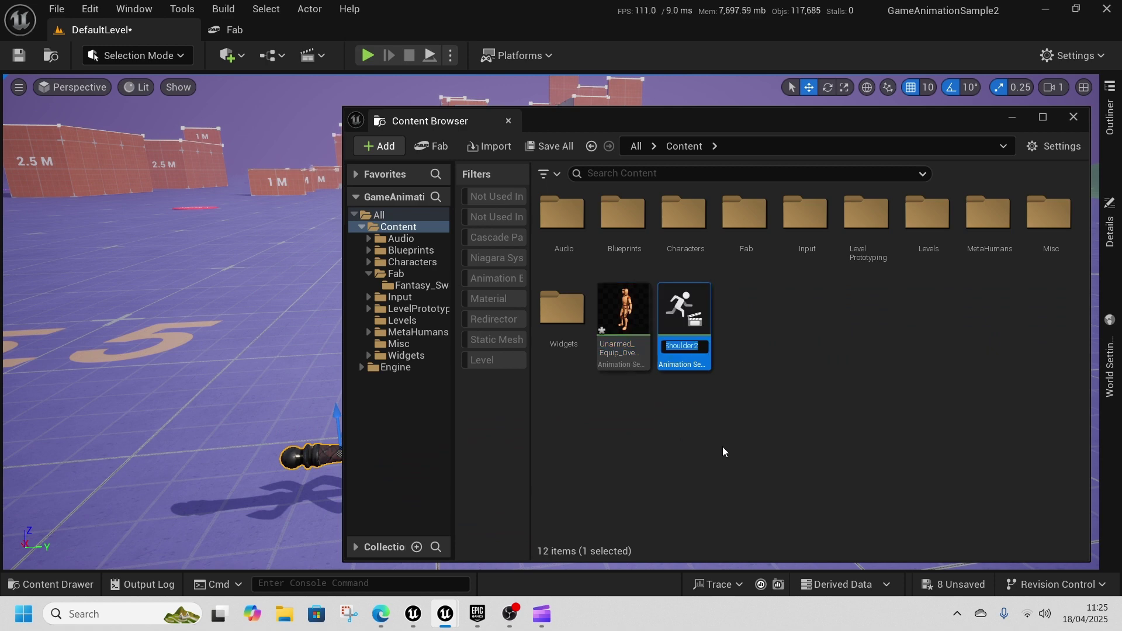
type("Unequip")
type("Sword")
key("Return")
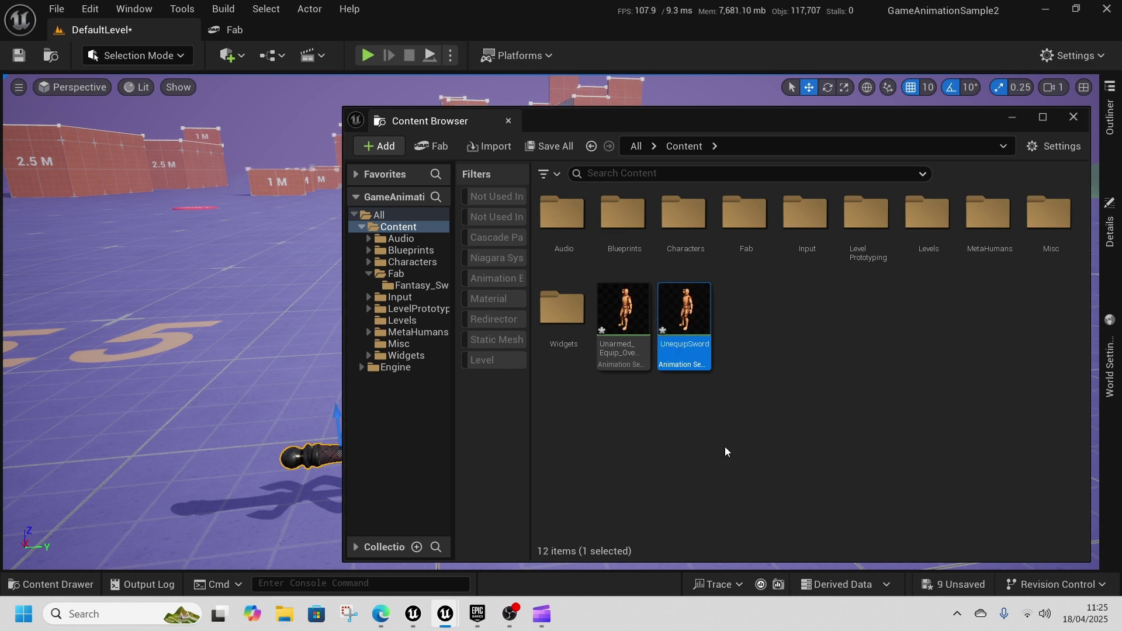
Set the Rate Scale of the UnequipSword animation to -1 and save it
double_click(690, 356)
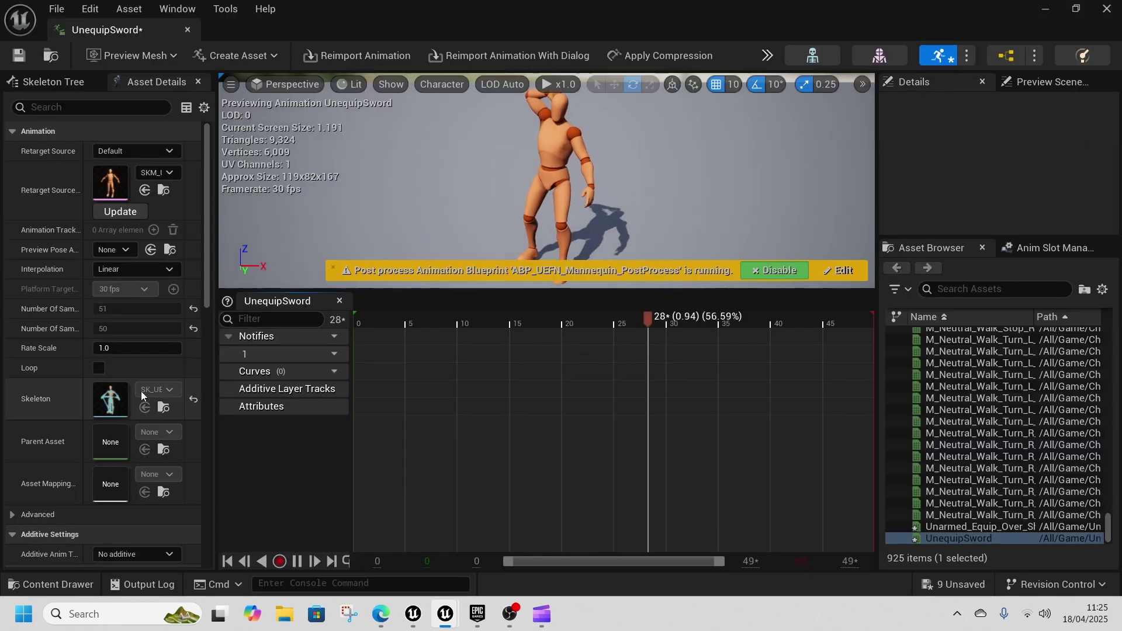
left_click(122, 348)
type("-1")
key("Return")
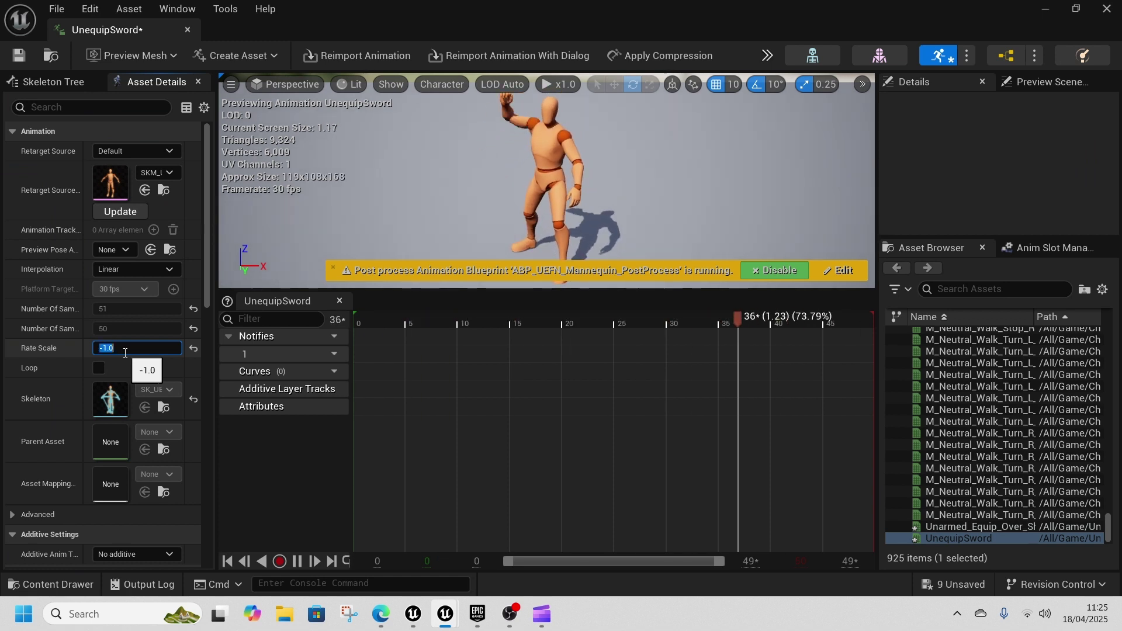
key("ctrl+s")
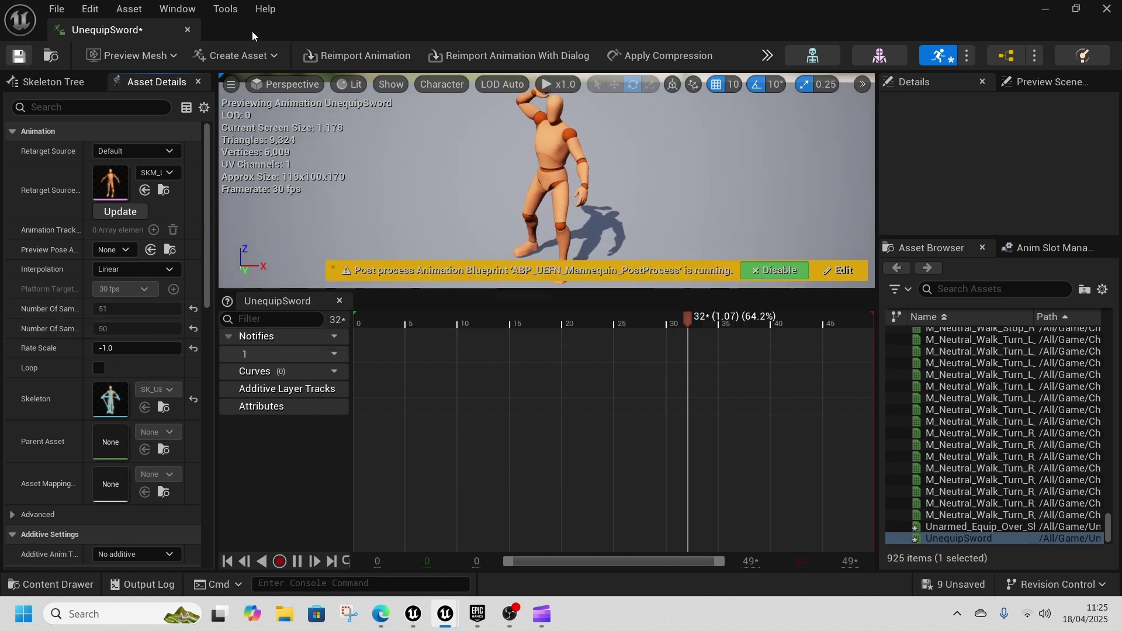
left_click(188, 30)
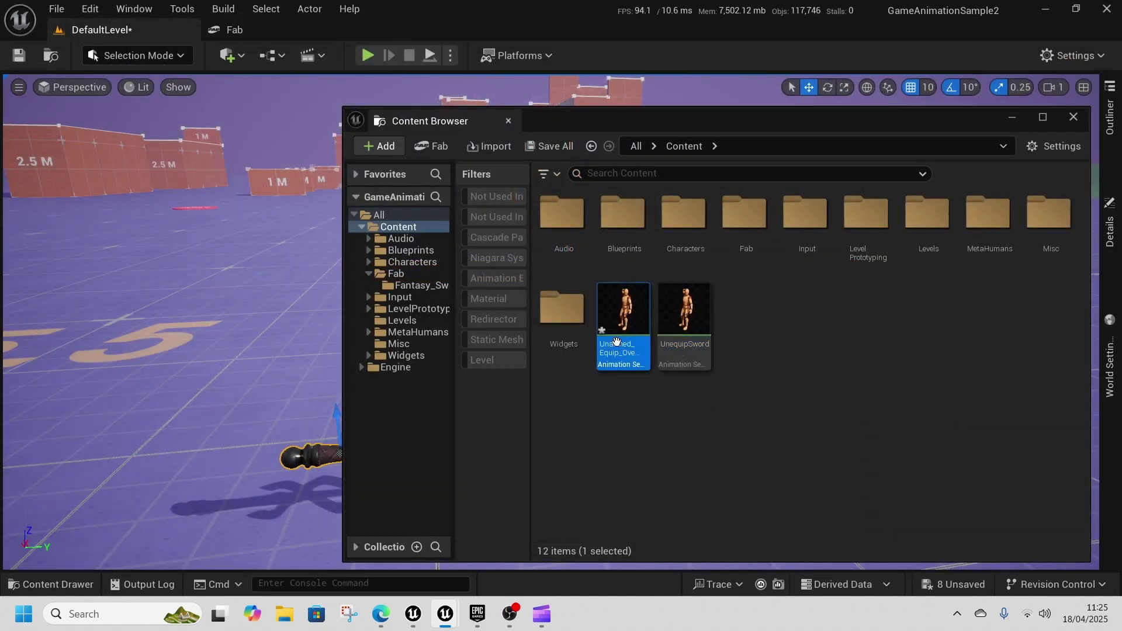
Create AnimMontages from both the retargeted equip animation and UnequipSword
left_click(689, 352, "ctrl")
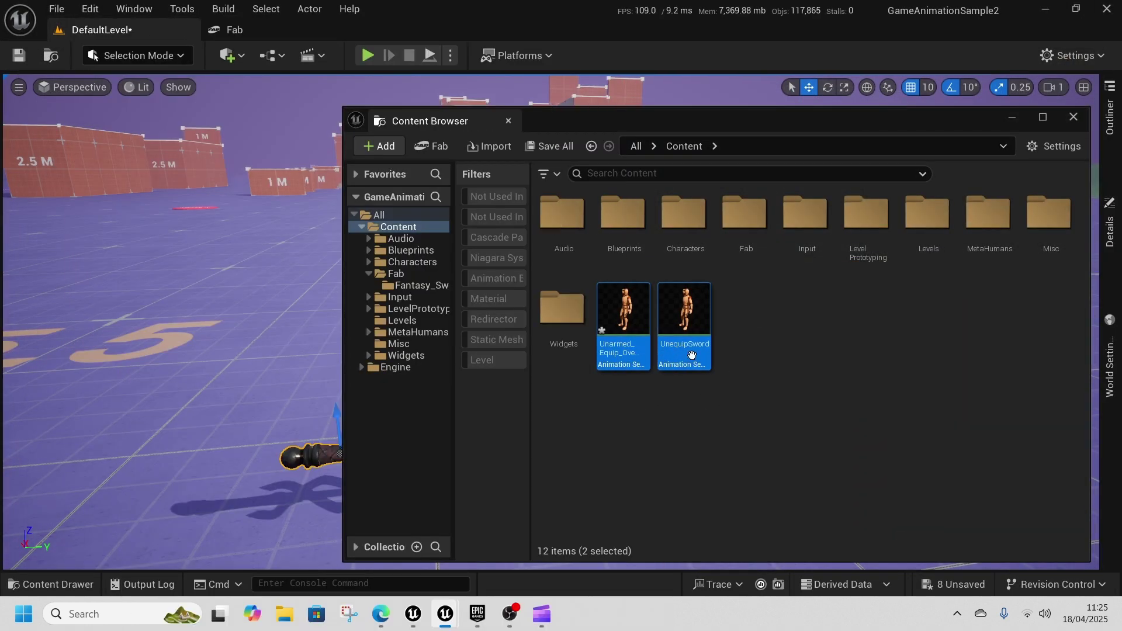
right_click(691, 354)
mouse_move(822, 264)
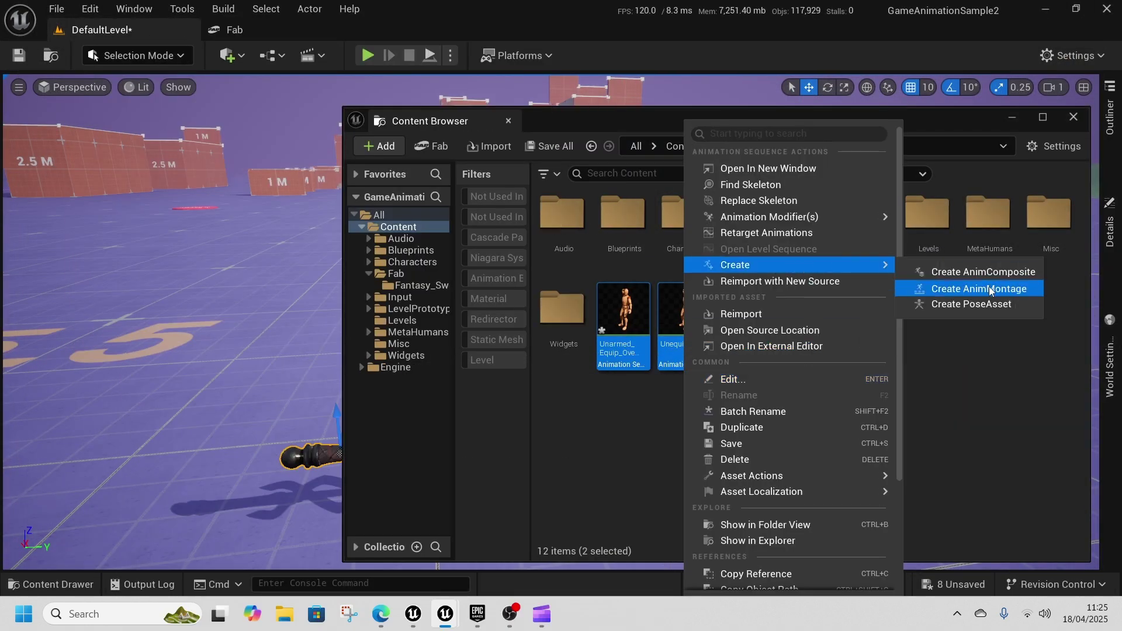
left_click(989, 288)
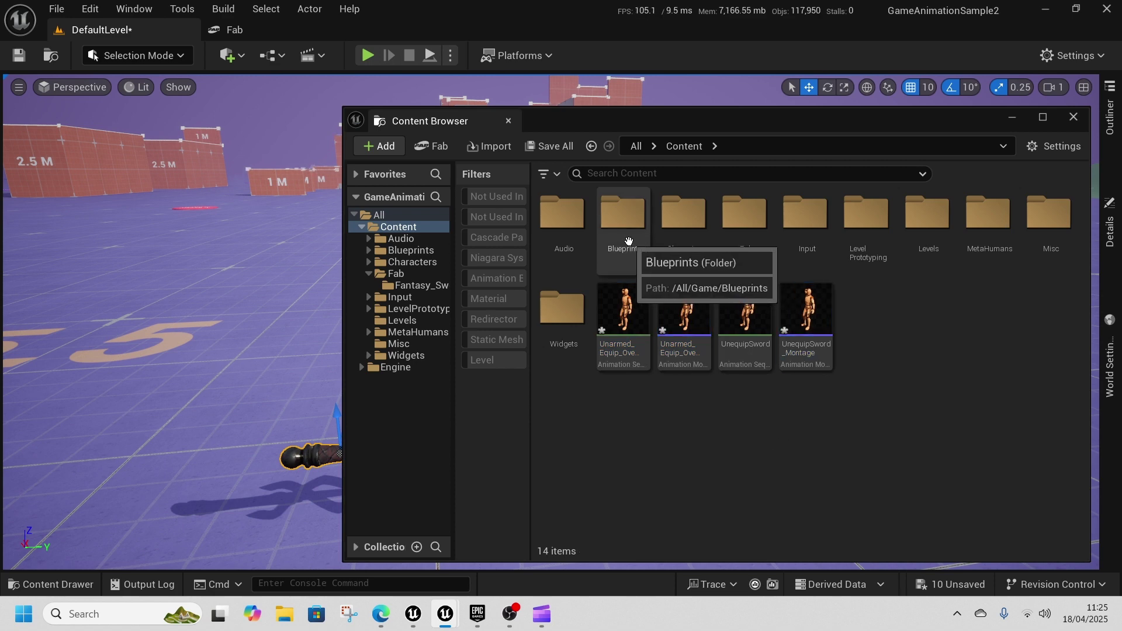
Add a Montage Notify at about frame 22 in the over-shoulder equip montage, where the hand reaches behind the head
double_click(686, 351)
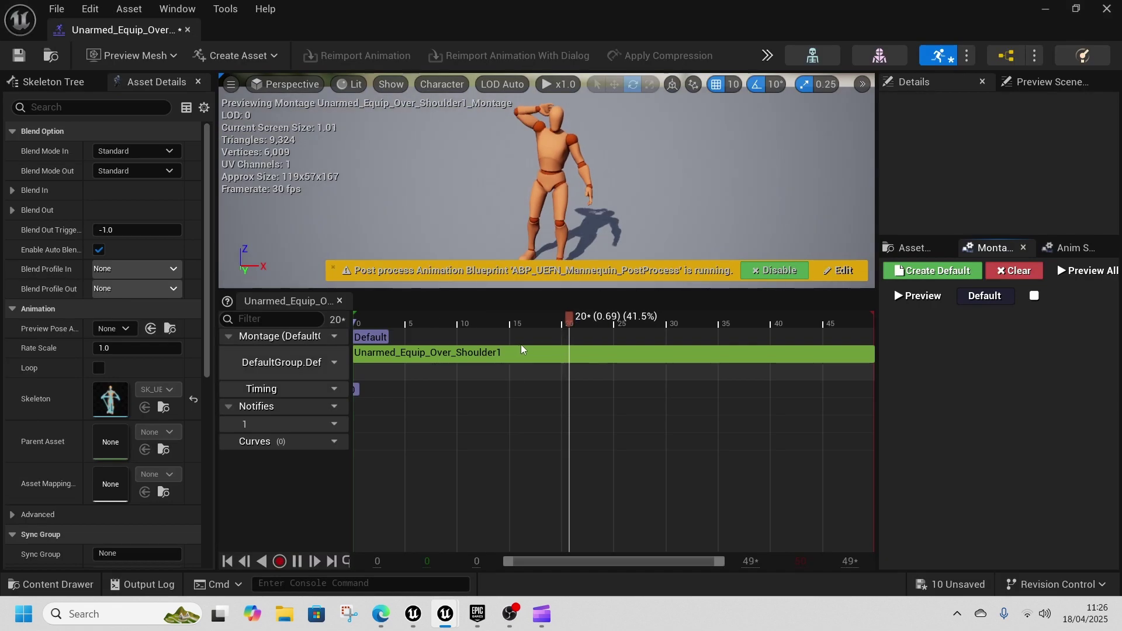
left_click_drag(538, 321, 584, 348)
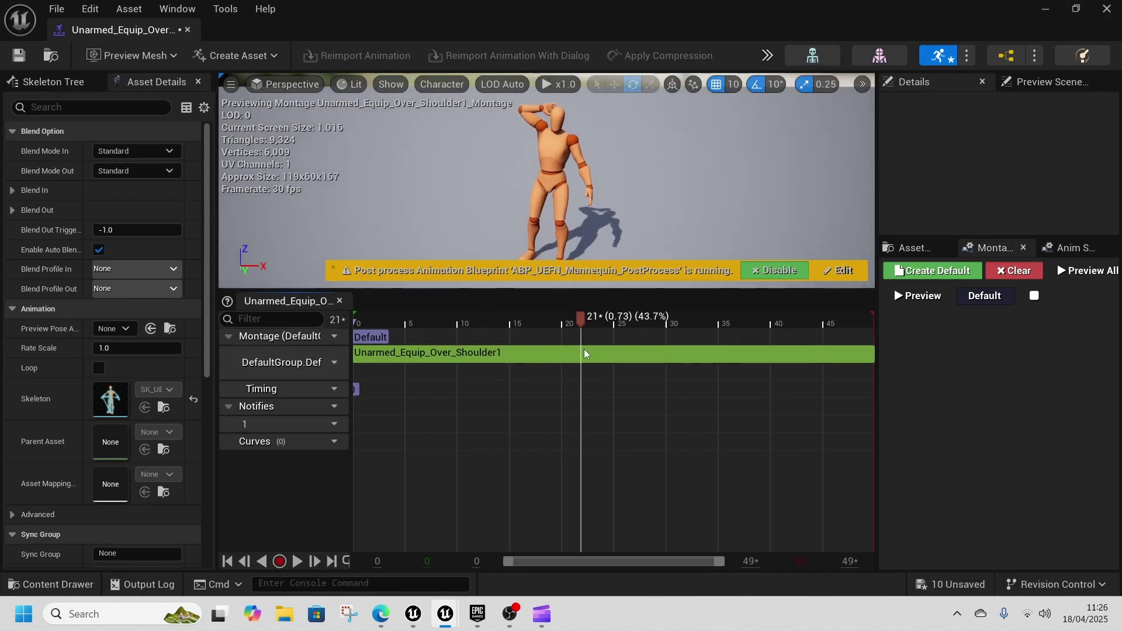
right_click(589, 430)
mouse_move(636, 458)
scroll(786, 514, "down", 5)
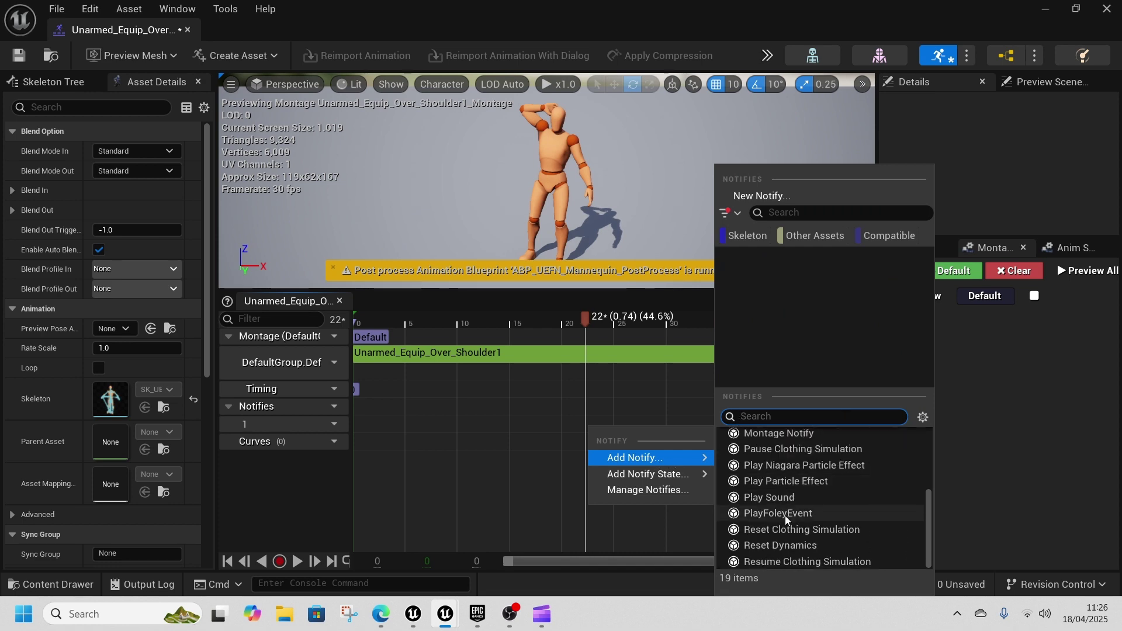
left_click(786, 435)
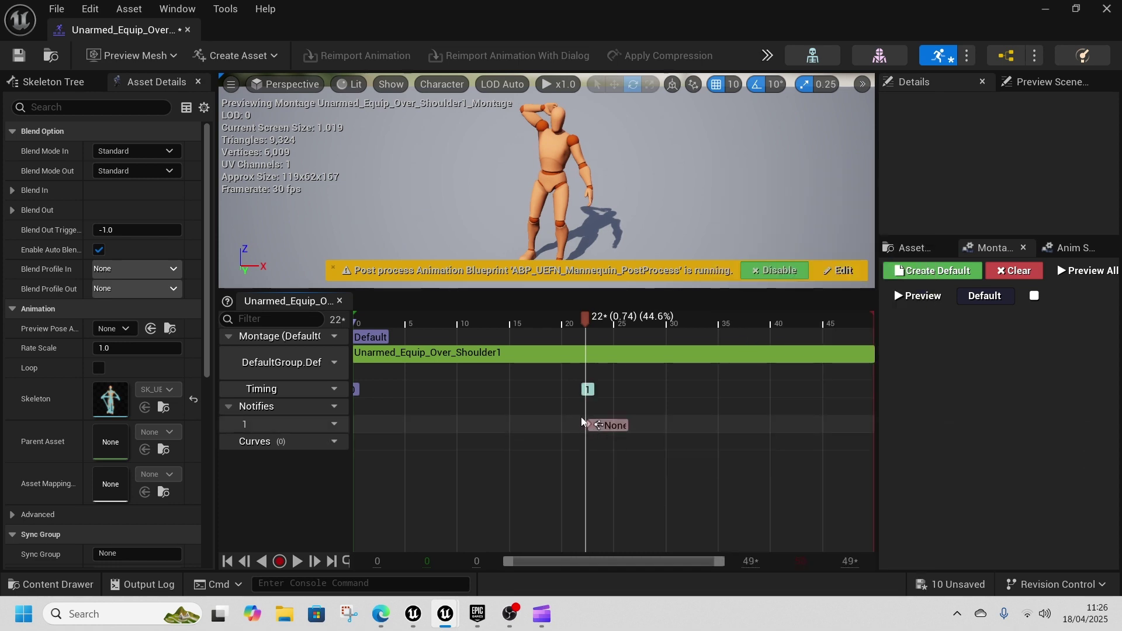
Add a Montage Notify at about frame 21 in UnequipSword_Montage and save the montage
key("ctrl+space")
left_click(728, 477)
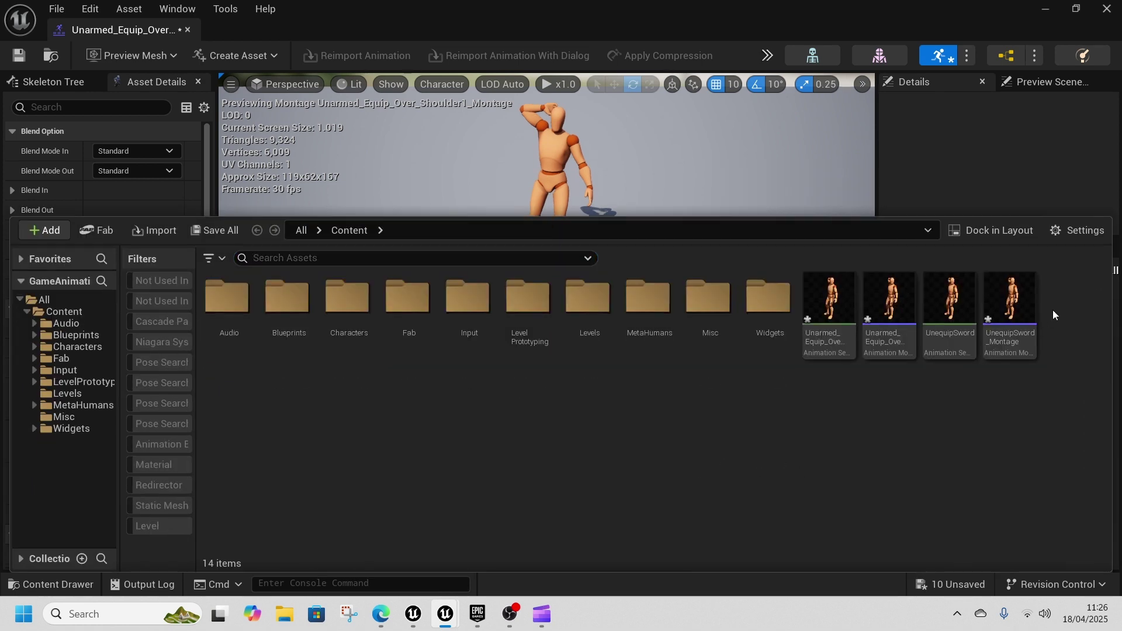
double_click(1026, 335)
left_click(464, 324)
left_click_drag(464, 325, 575, 335)
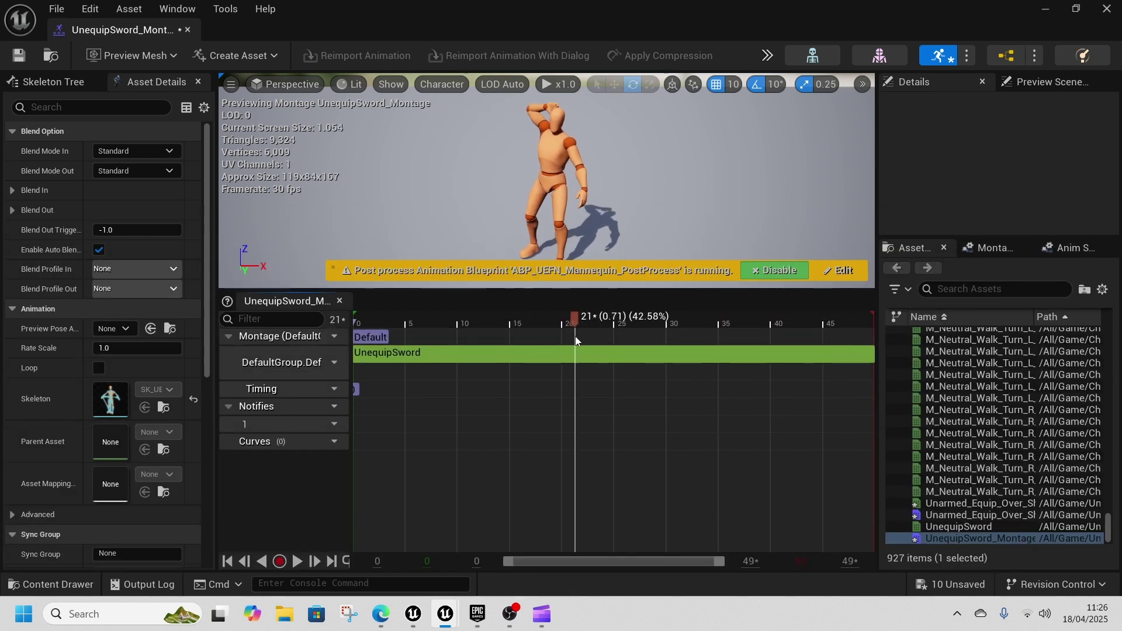
right_click(578, 431)
mouse_move(667, 458)
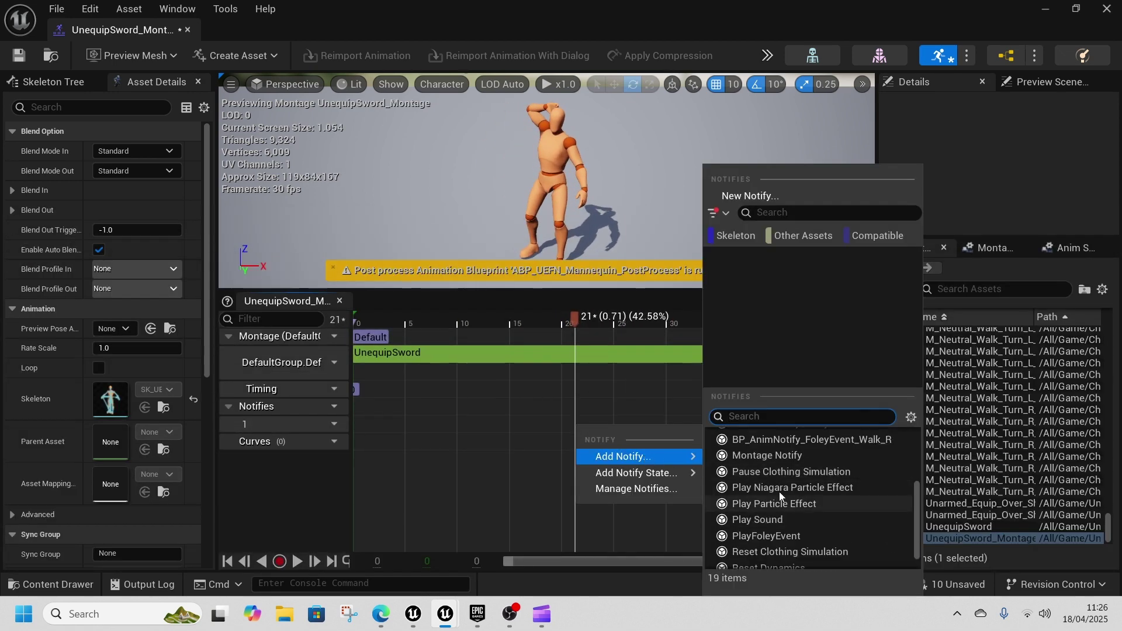
left_click(766, 455)
left_click(18, 56)
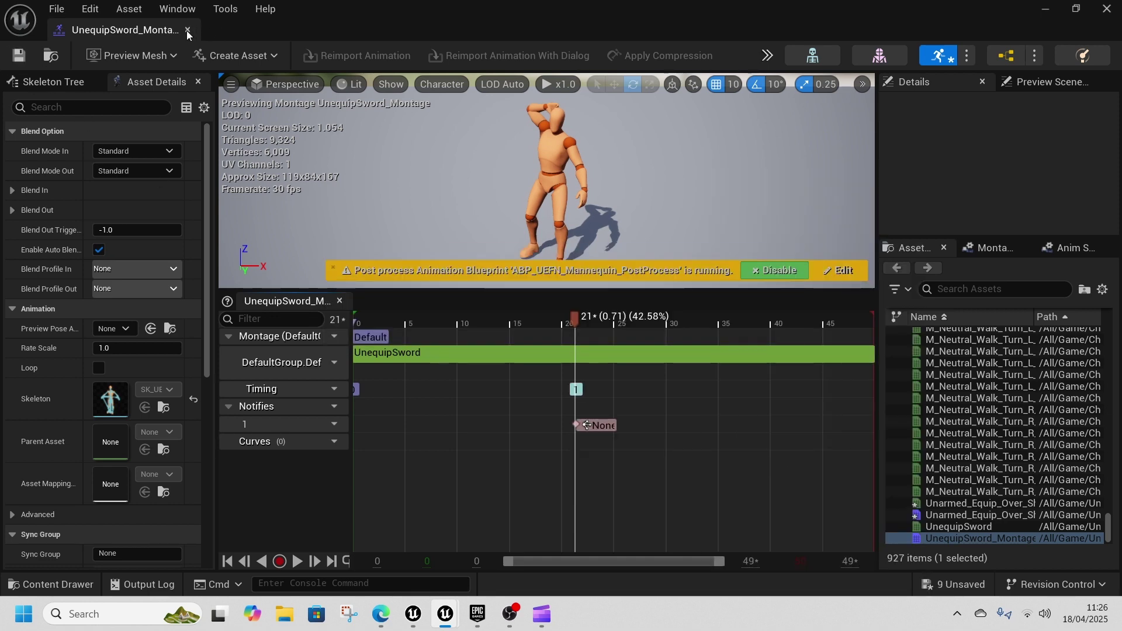
left_click(187, 31)
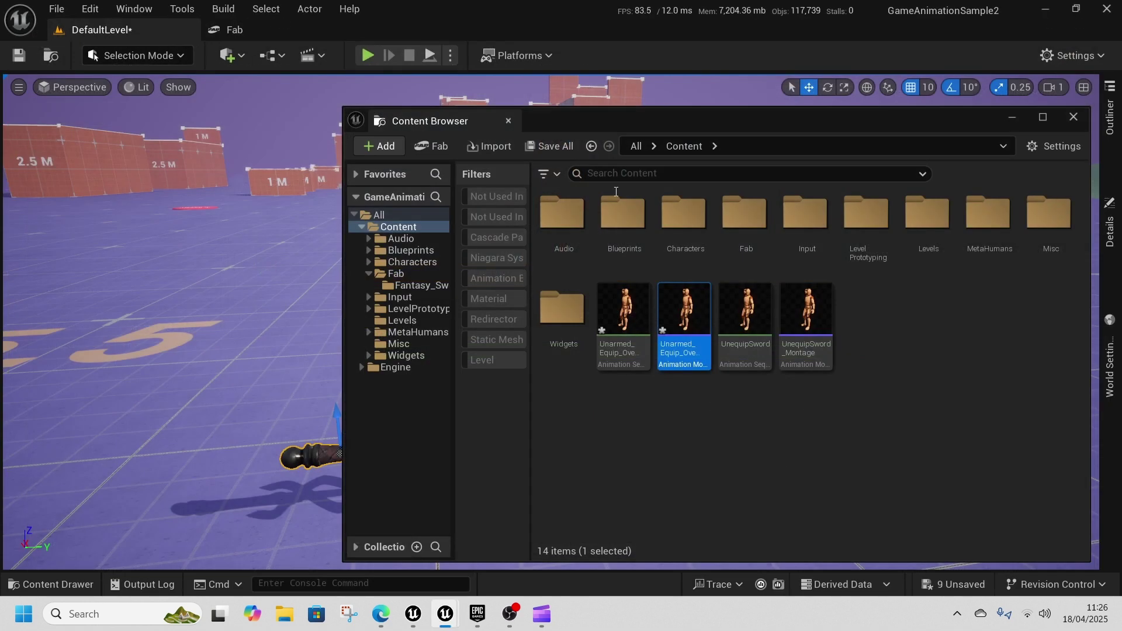
Open the CBP_SandboxCharacter blueprint and add a Static Mesh component under its character Mesh
double_click(625, 249)
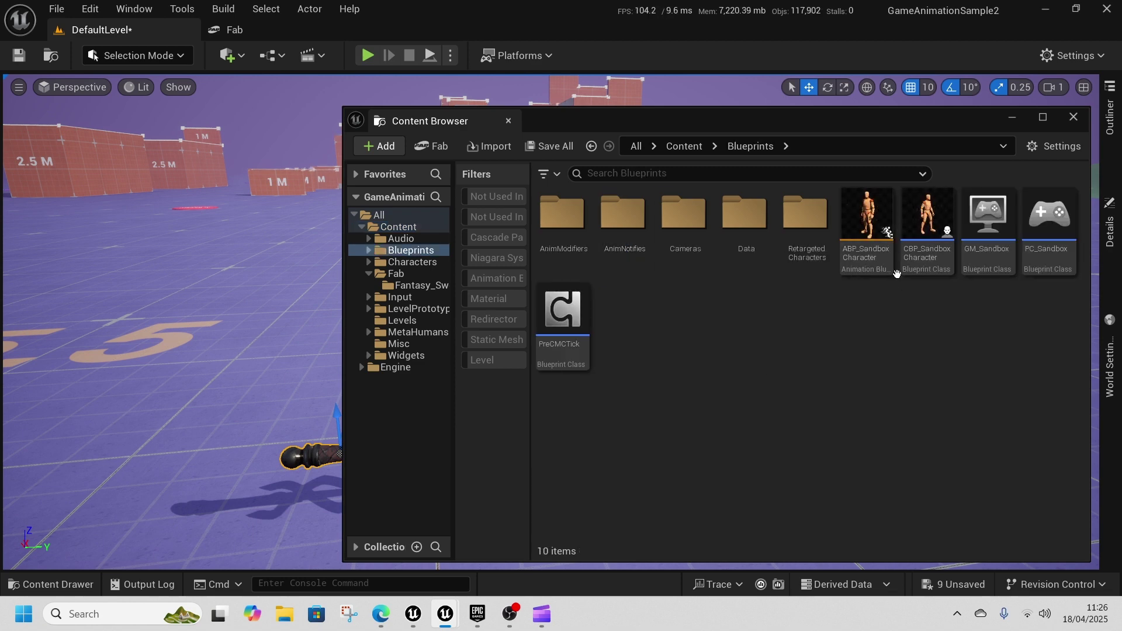
double_click(924, 266)
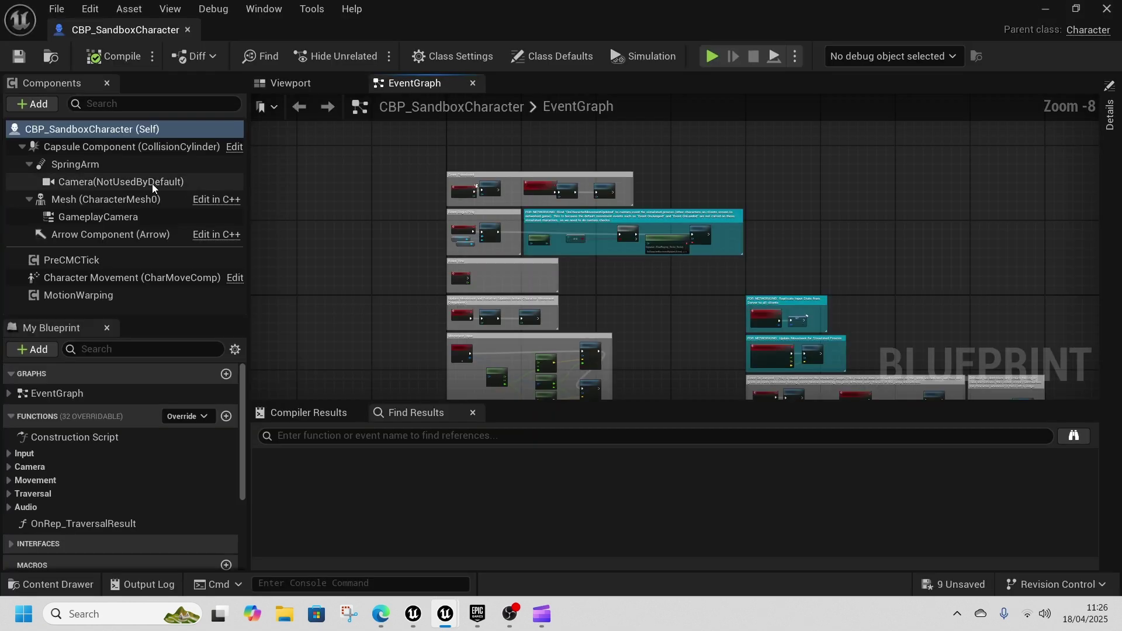
left_click(74, 201)
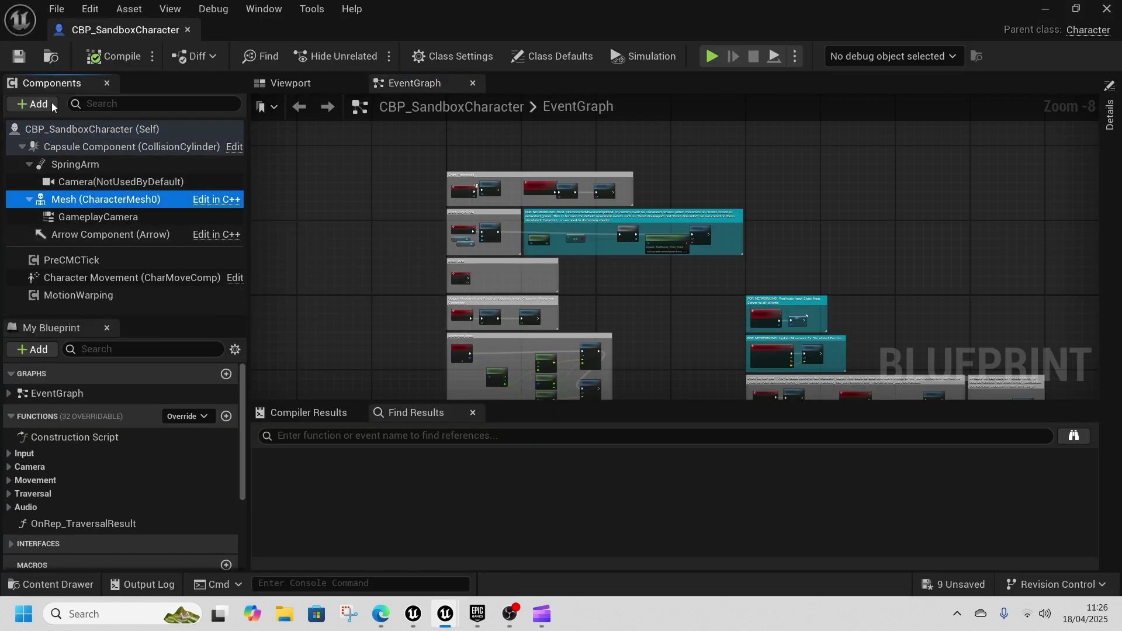
left_click(34, 104)
type("stat")
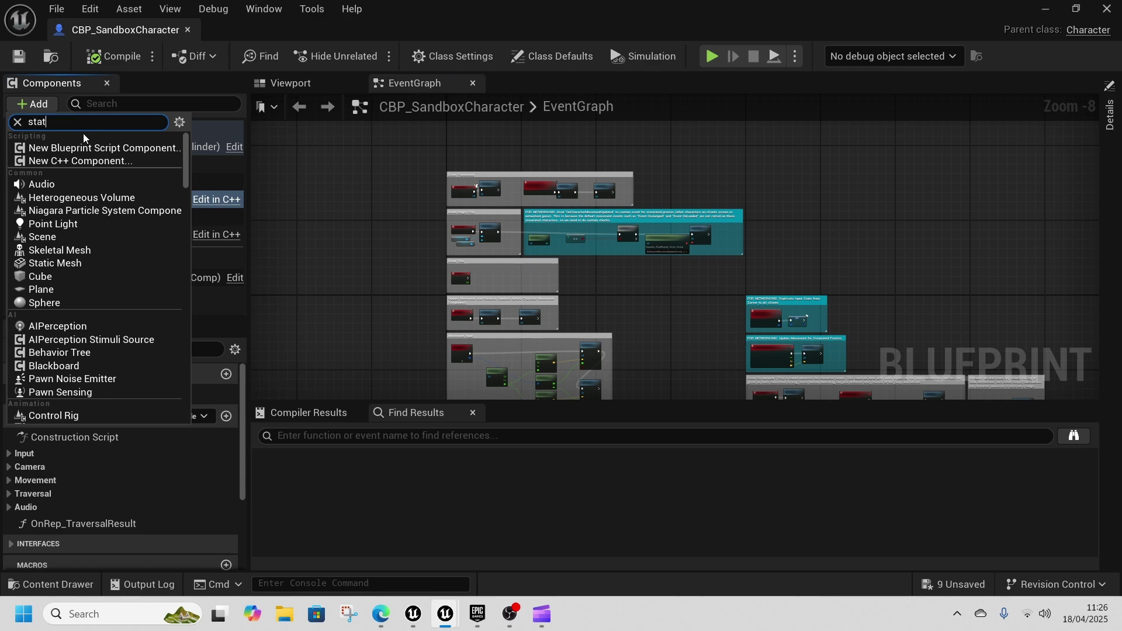
type("ic")
left_click(55, 274)
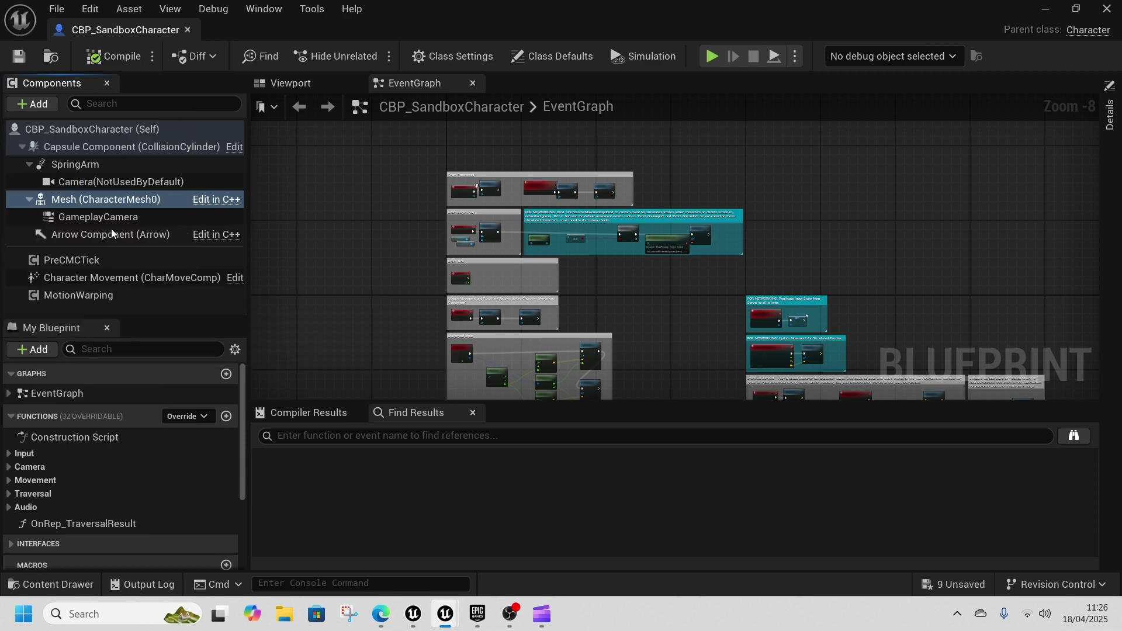
Assign the fantasy_sword mesh to the new StaticMesh component and compile the blueprint
left_click(1109, 116)
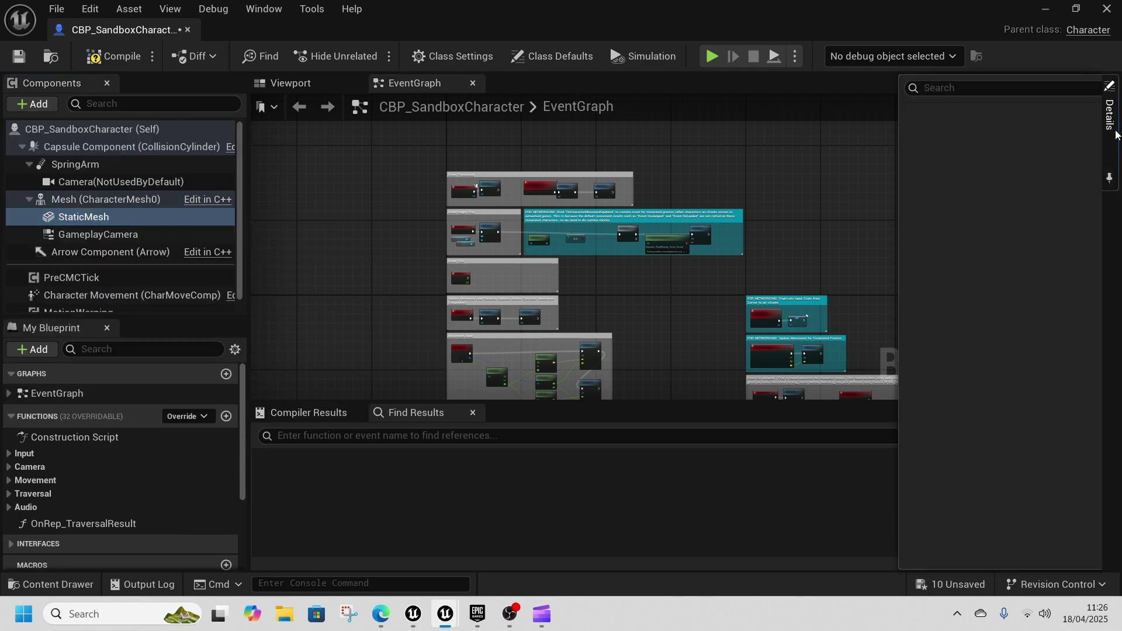
left_click(972, 372)
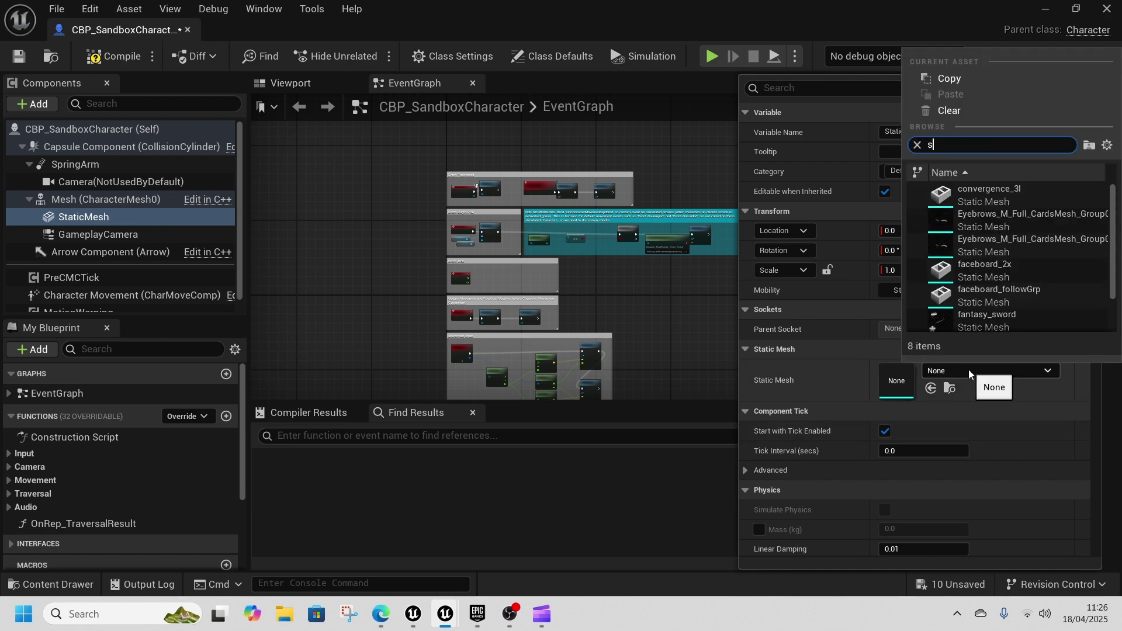
left_click(986, 316)
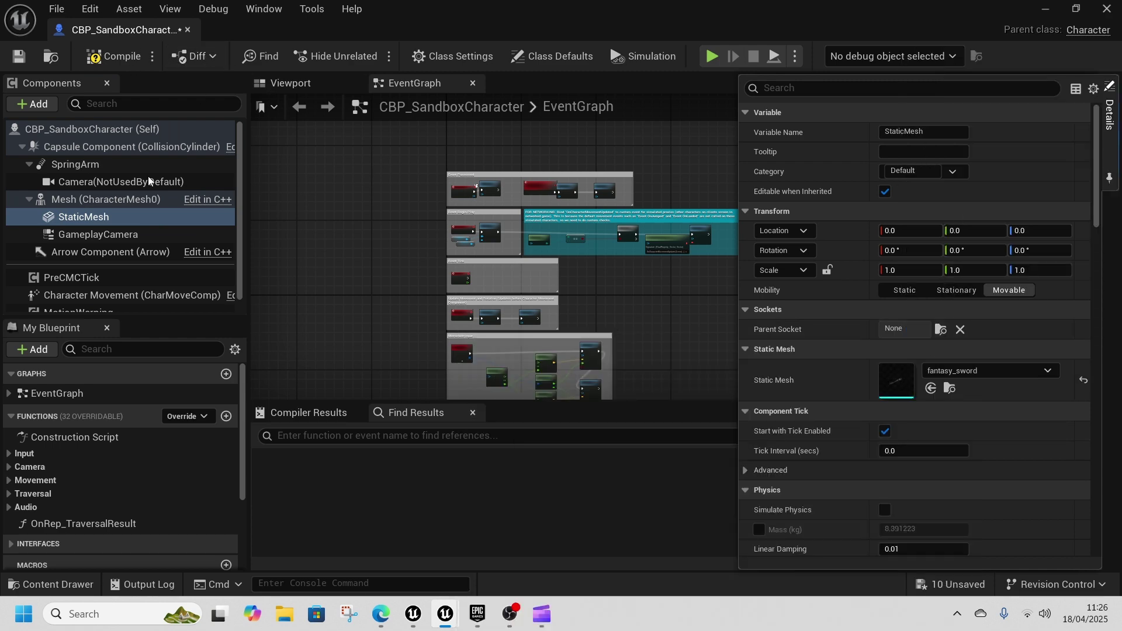
left_click(114, 56)
left_click(286, 83)
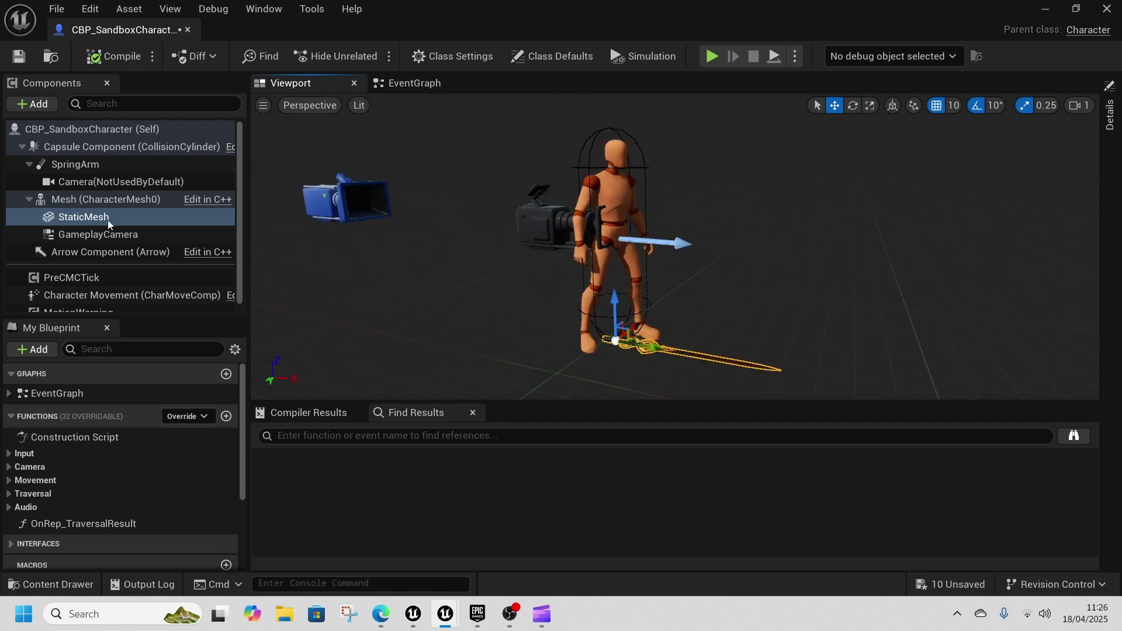
Open SKM_UEFN_Mannequin, the skeletal mesh asset used by the character's Mesh component
left_click(59, 199)
left_click(1108, 114)
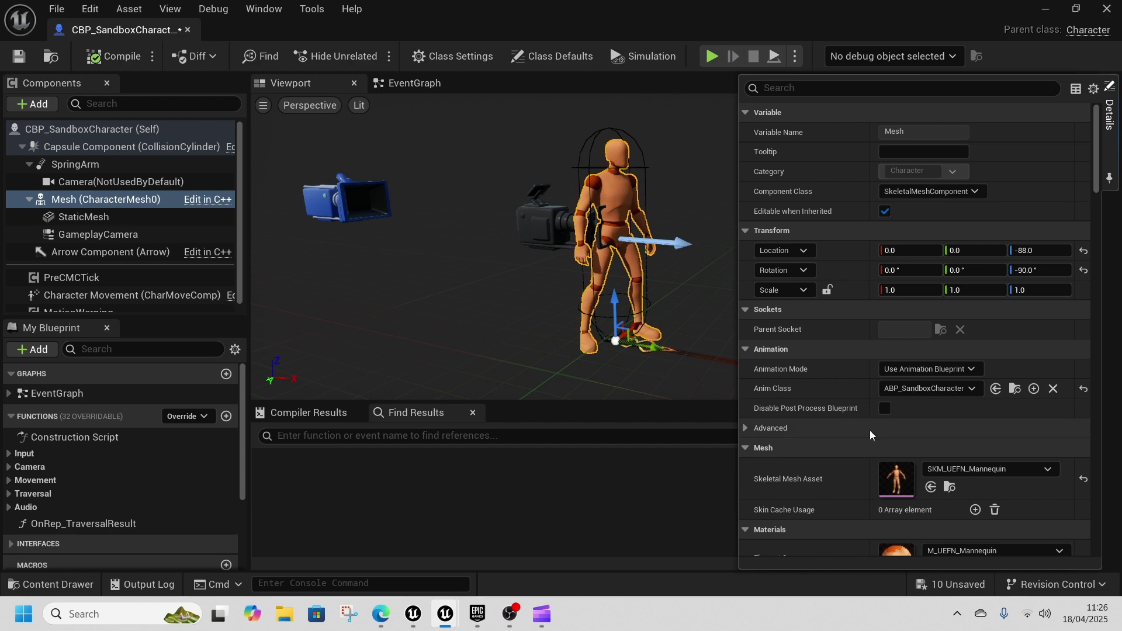
left_click(949, 487)
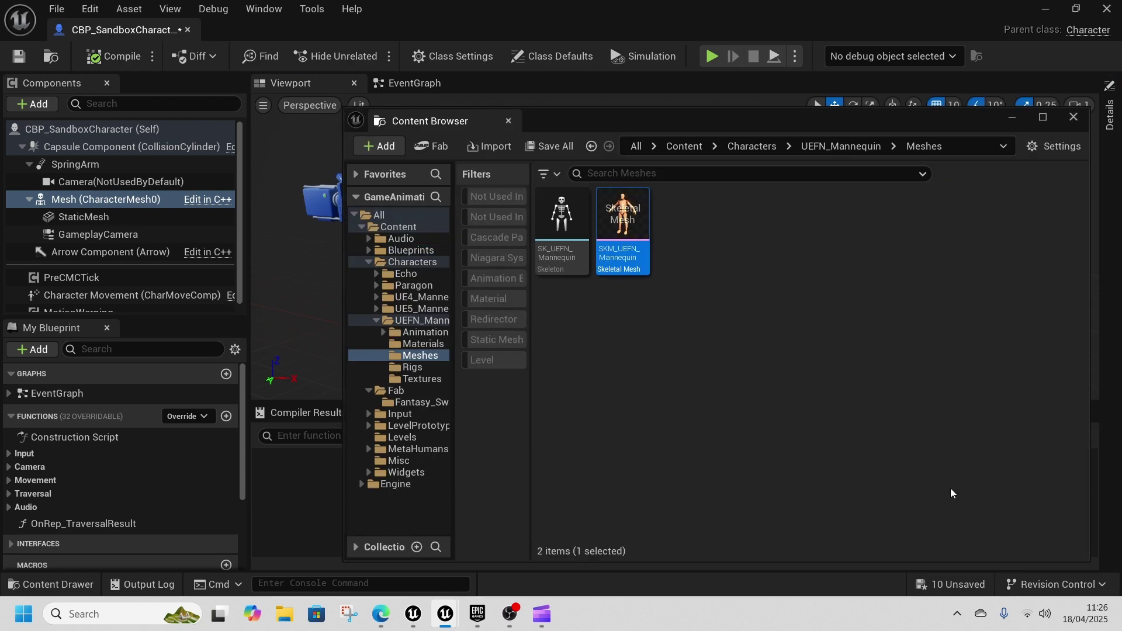
double_click(623, 222)
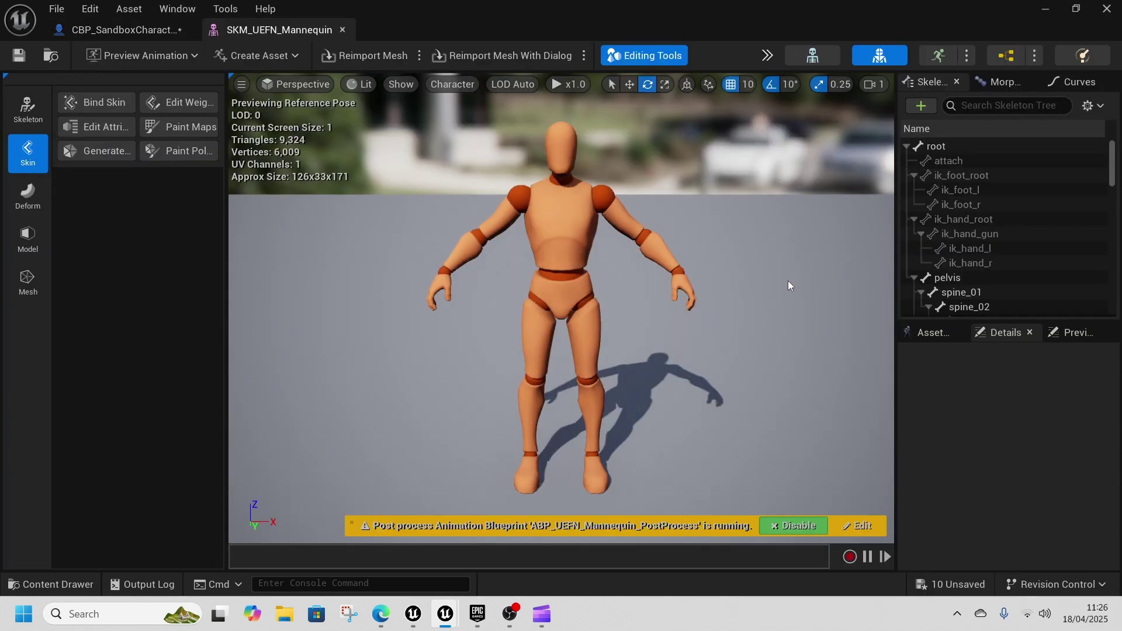
Add a socket to the spine_05 bone and rename it SheathedSword
scroll(987, 234, "down", 3)
left_click(986, 242)
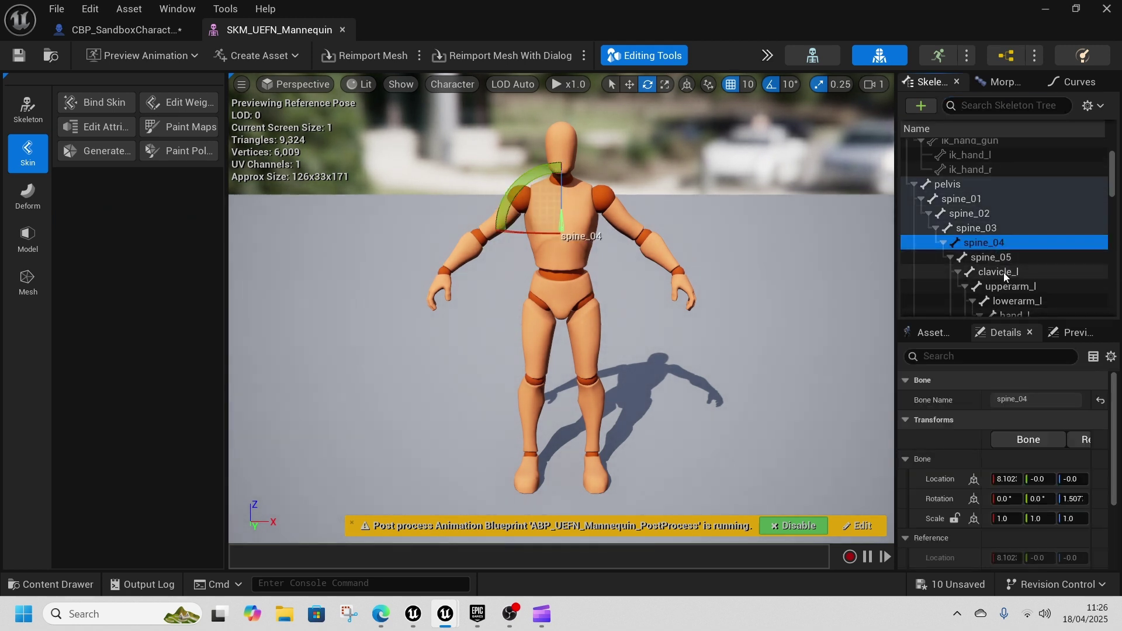
left_click(981, 256)
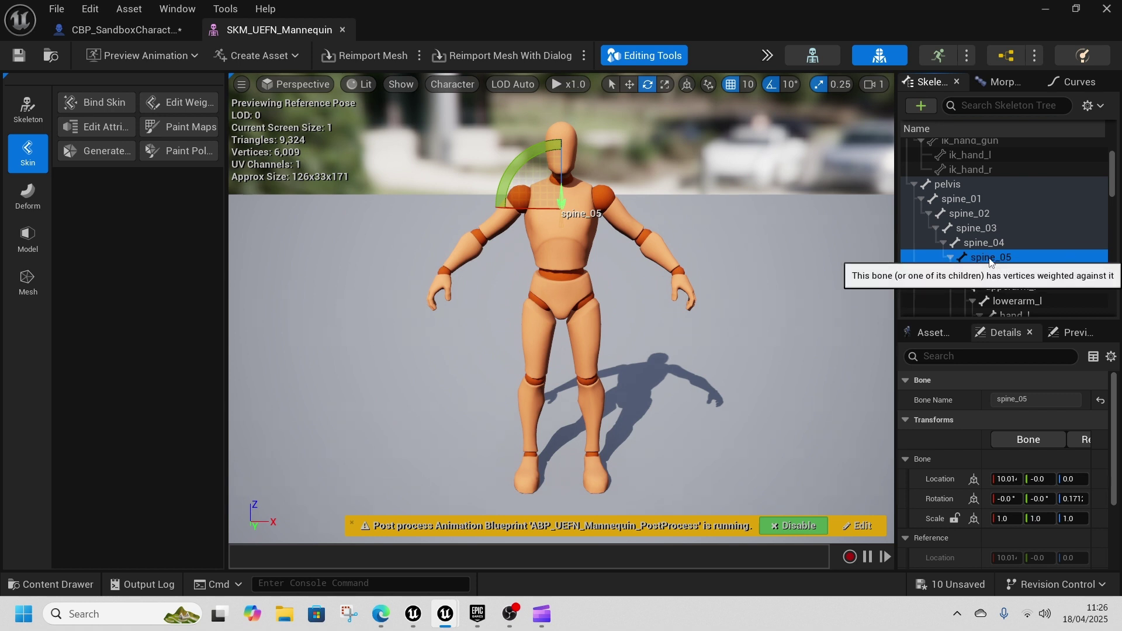
right_click(989, 261)
left_click(993, 338)
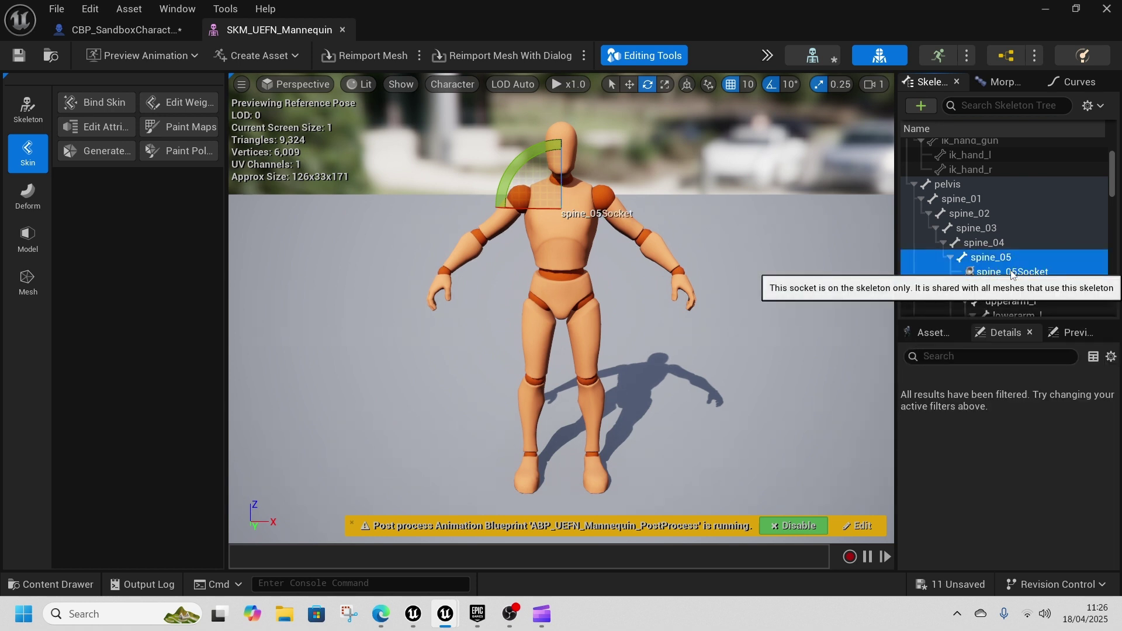
right_click(1012, 273)
left_click(965, 272)
right_click(965, 272)
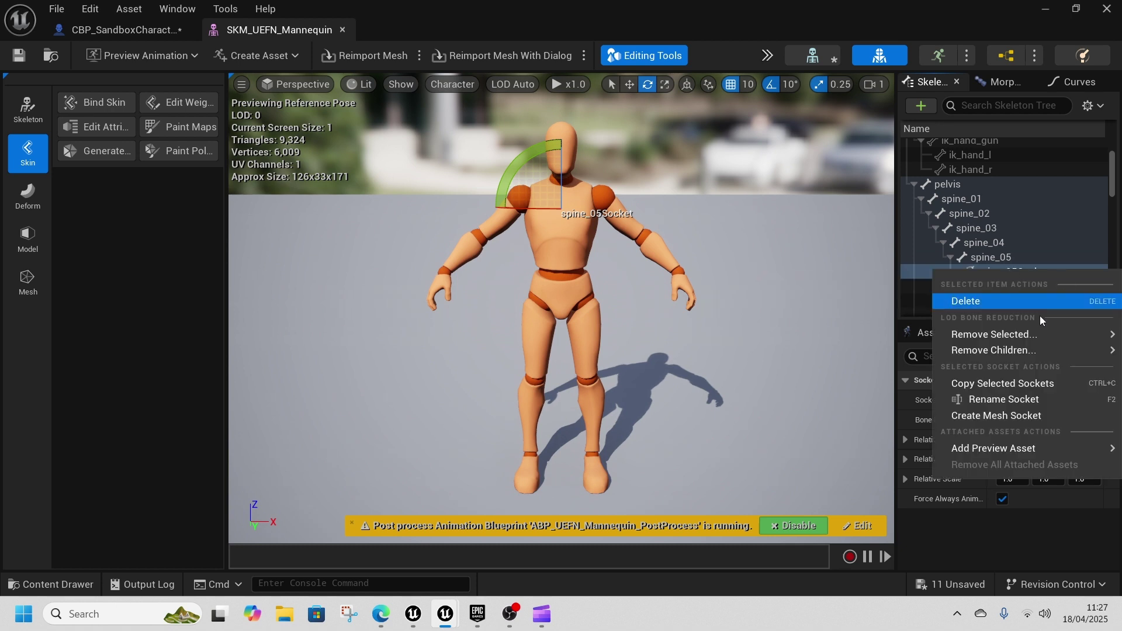
left_click(1012, 398)
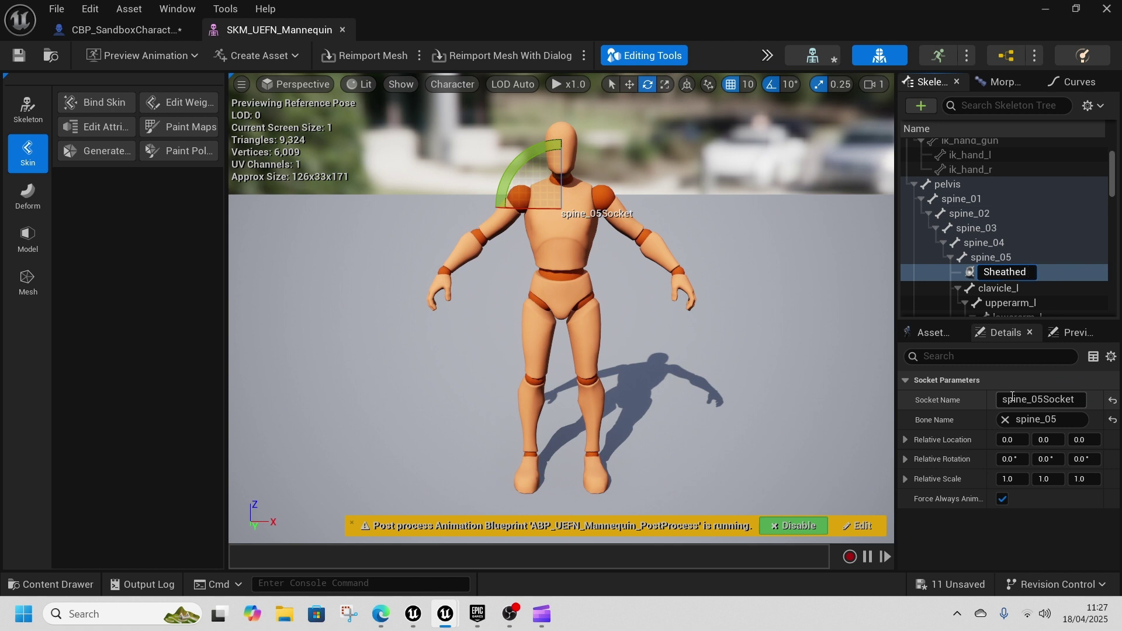
key("Return")
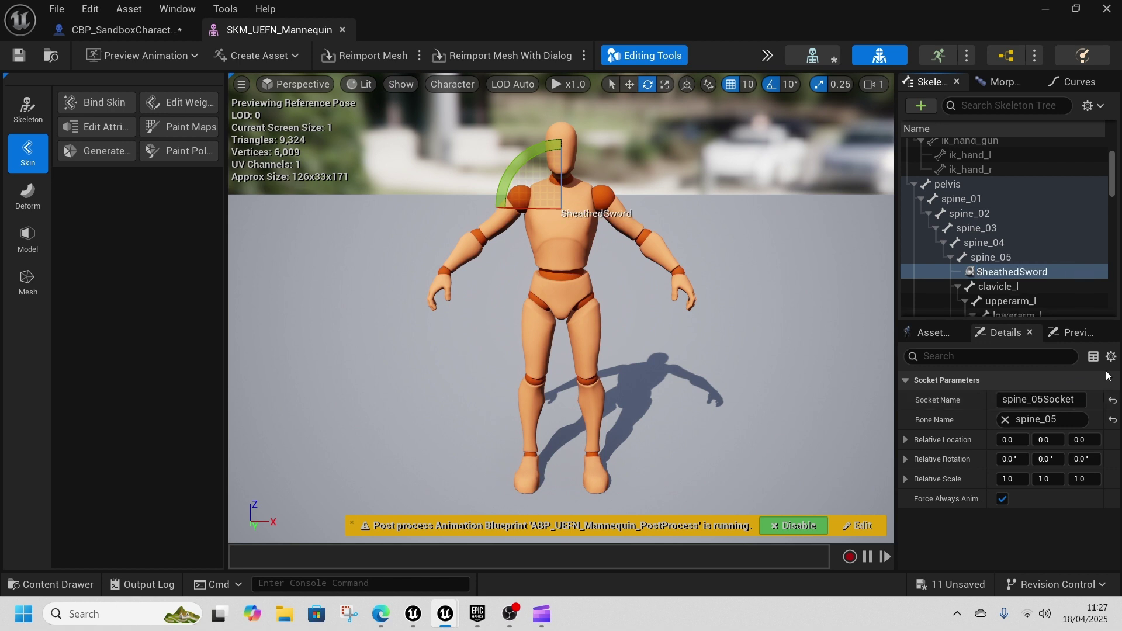
Add fantasy_sword as the preview asset on the SheathedSword socket
left_click(993, 272)
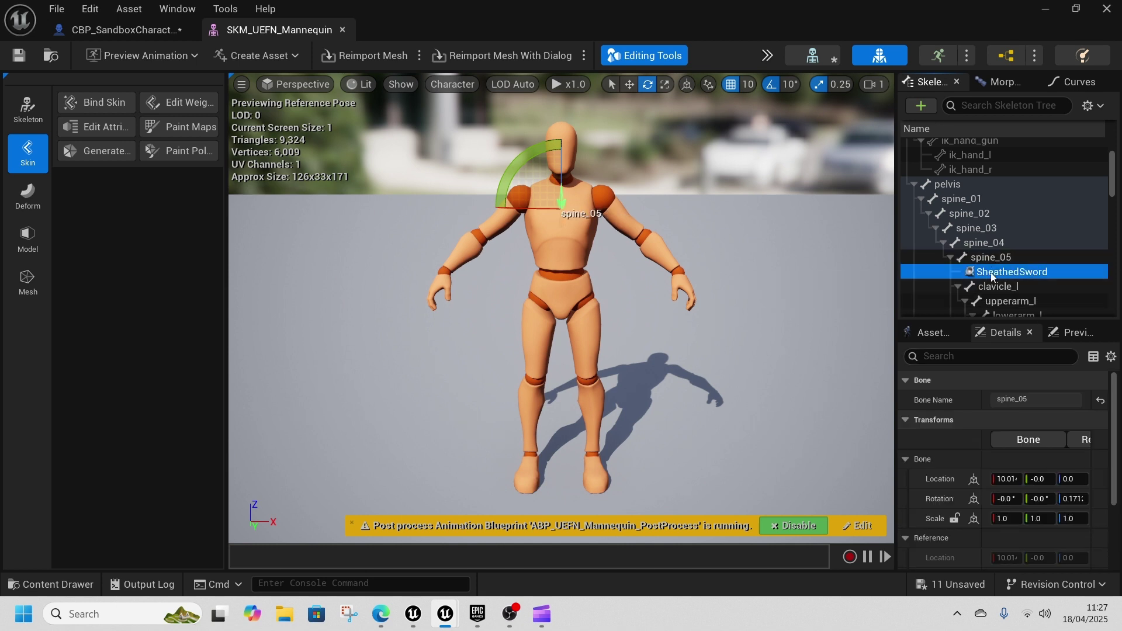
right_click(996, 274)
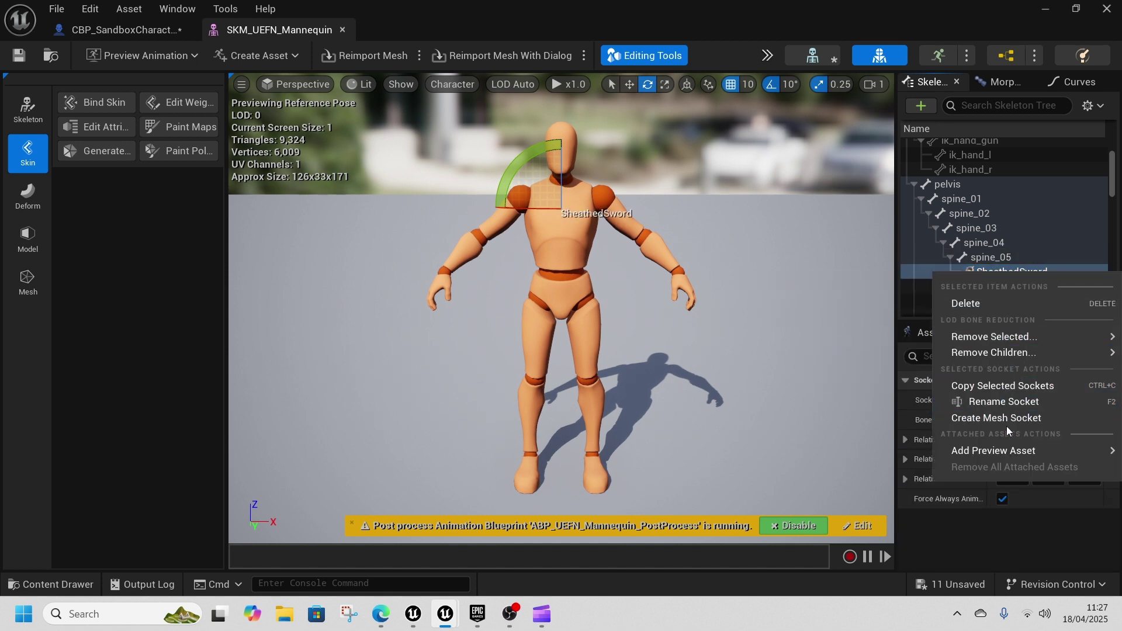
mouse_move(1005, 451)
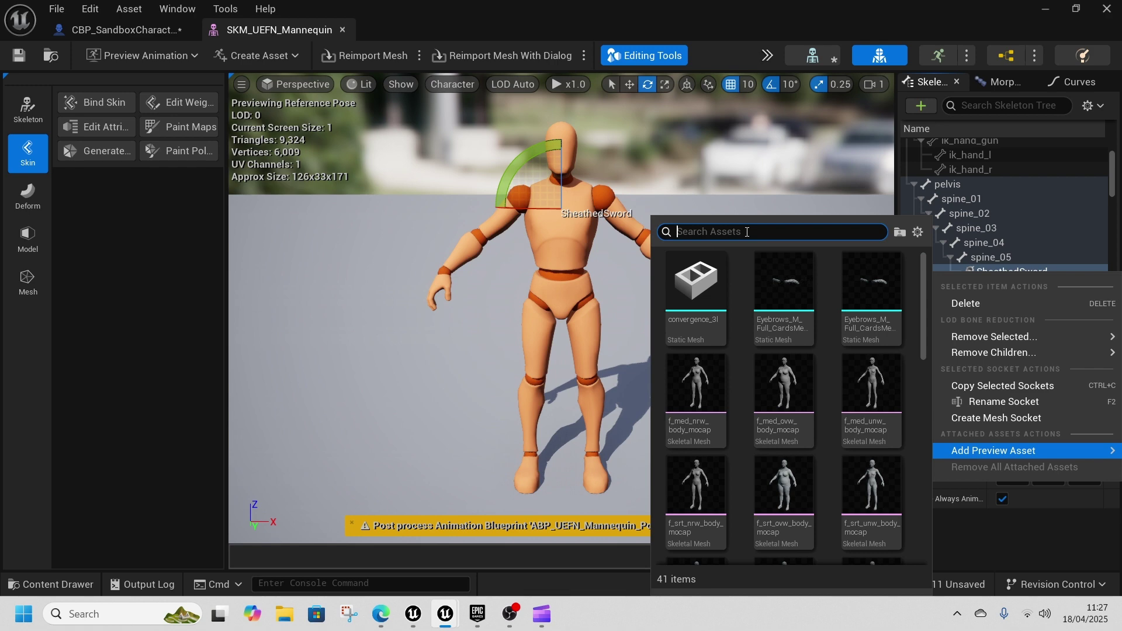
type("sw")
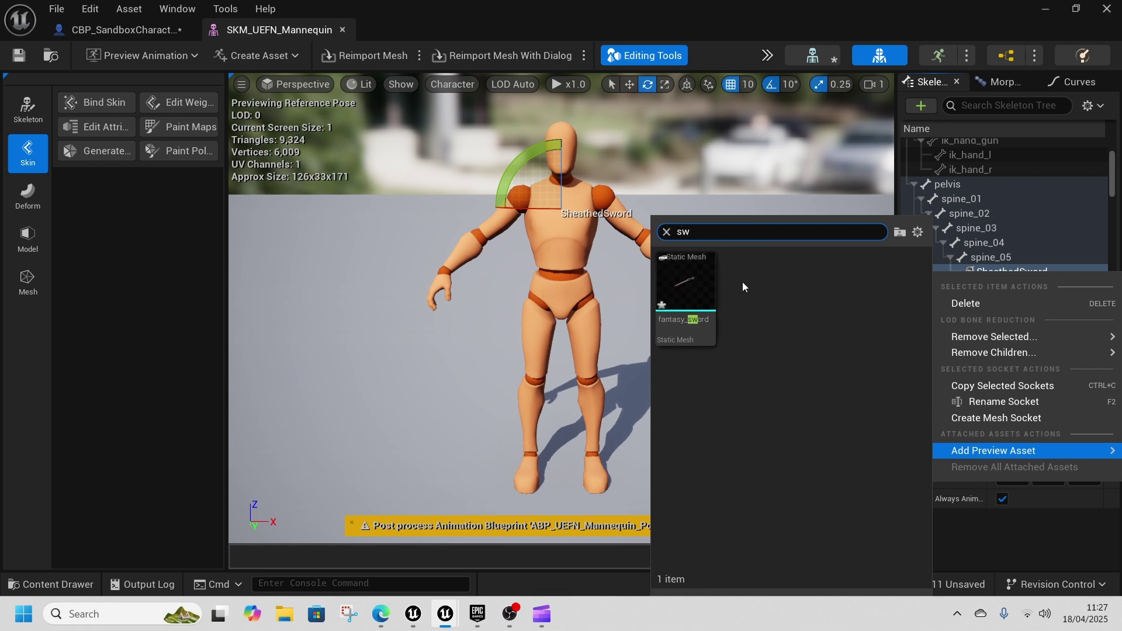
left_click(694, 316)
Rotate the SheathedSword socket to about 92°, 90°, -178° and move it to about 35.8, -11.7, 0 so the sword hangs down the back
right_click_drag(597, 258, 774, 217)
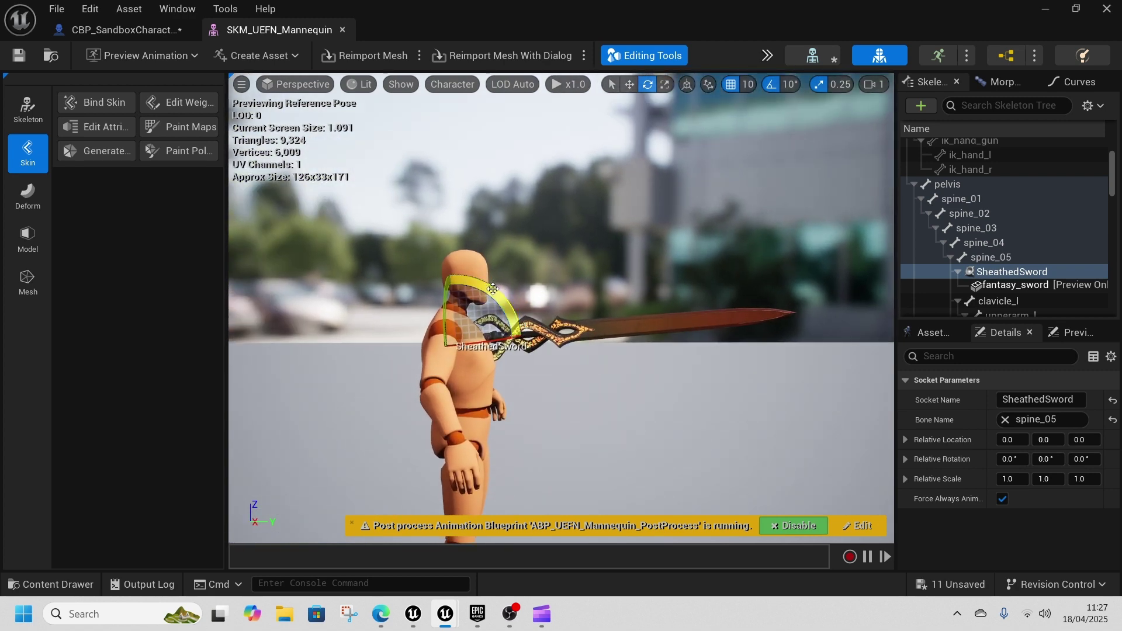
left_click(1006, 272)
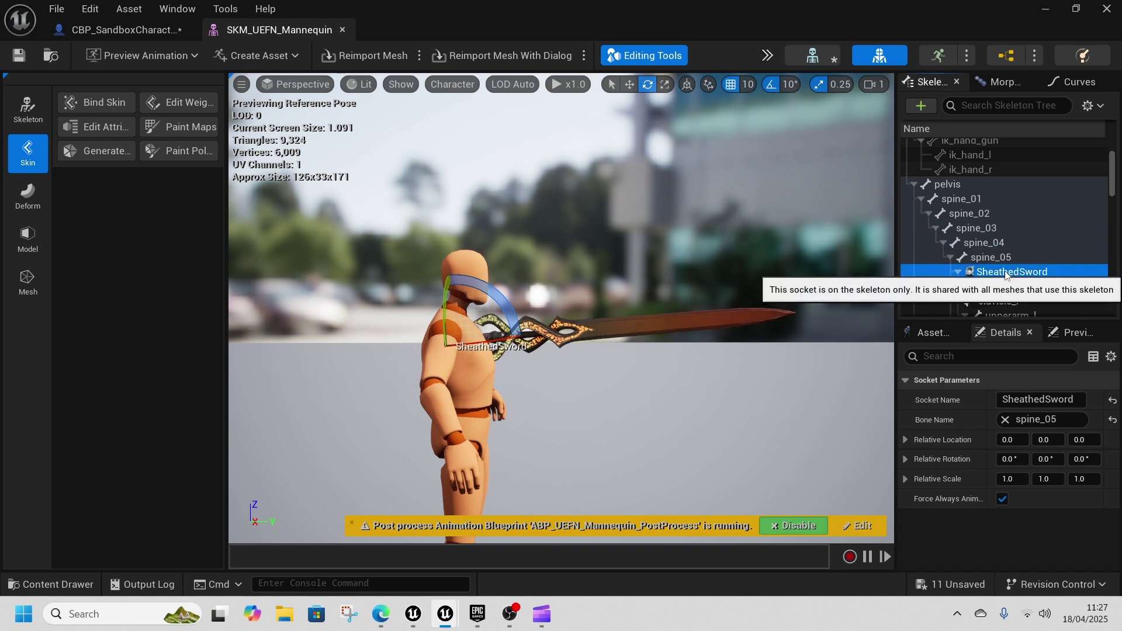
left_click_drag(517, 306, 508, 386)
right_click_drag(509, 387, 587, 403)
left_click_drag(690, 406, 649, 192)
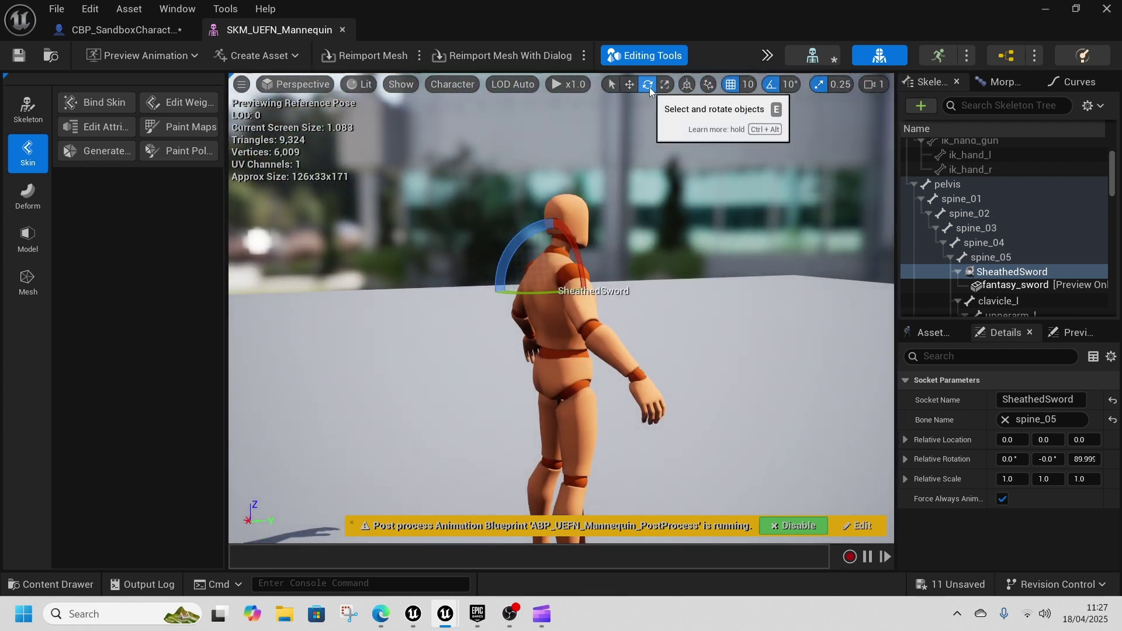
left_click_drag(547, 294, 579, 295)
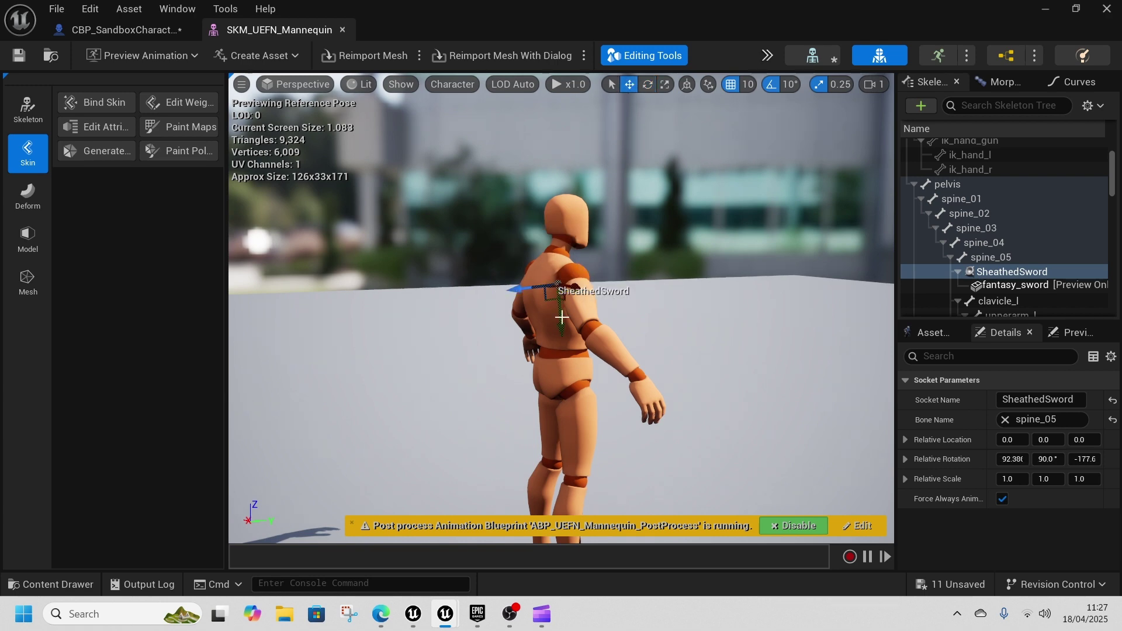
left_click_drag(530, 290, 500, 292)
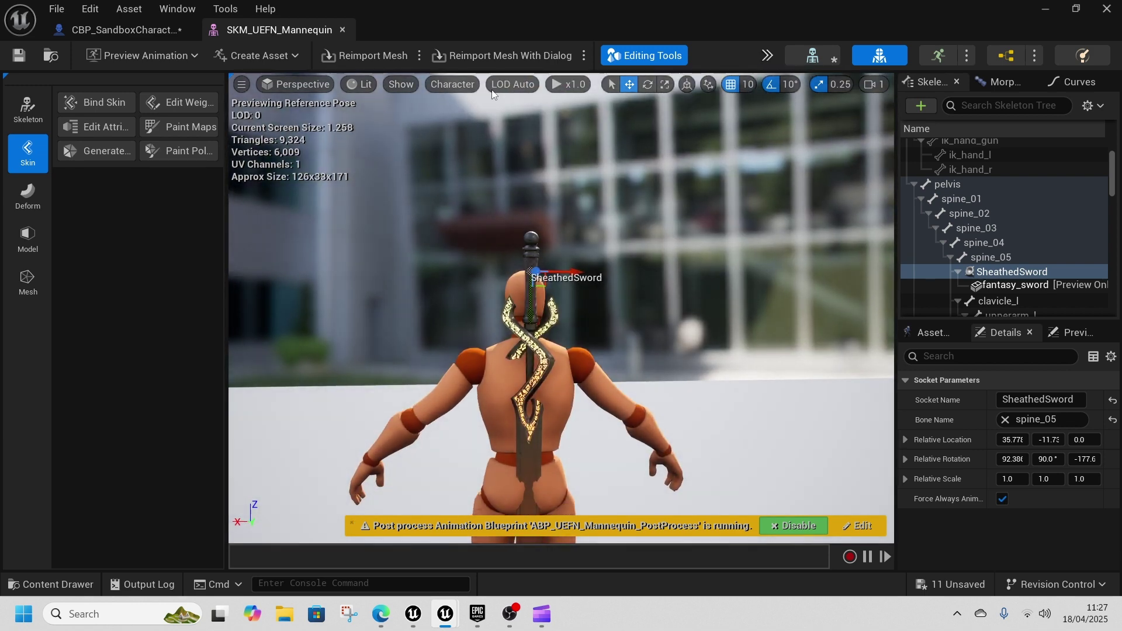
Tilt the SheathedSword socket to about 90°, 60°, 180° and shift it to about 23, -11.7, 19.3, laying the sword diagonally across the back
left_click_drag(519, 331, 552, 345)
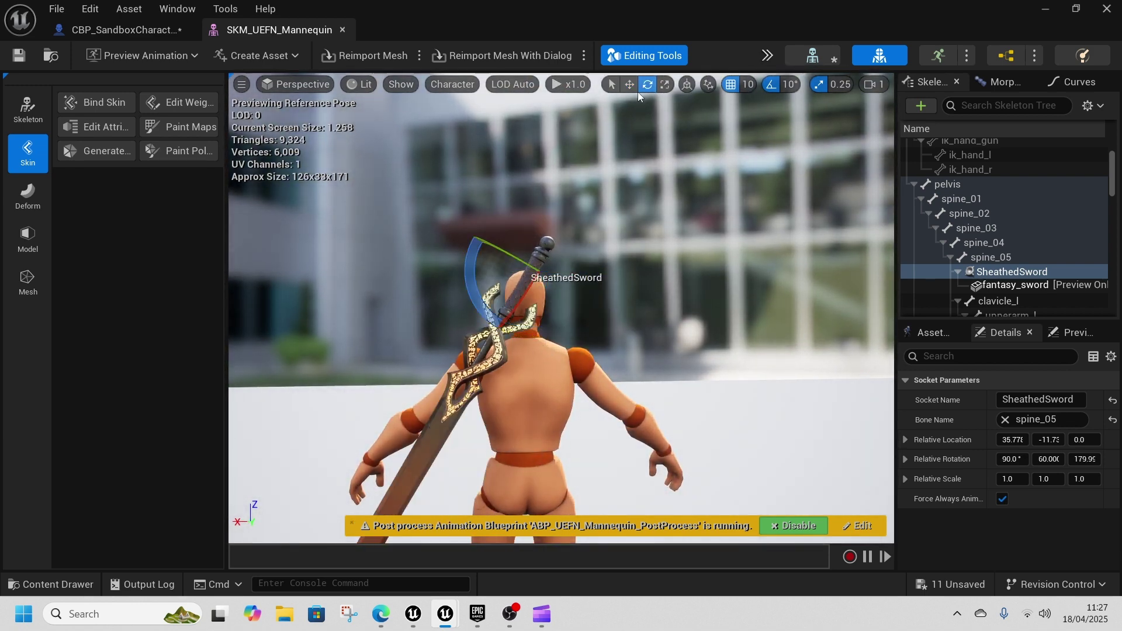
left_click(629, 84)
left_click_drag(535, 292, 593, 330)
key("d")
right_click_drag(593, 330, 578, 364)
key("s")
key("w")
key("s")
key("w")
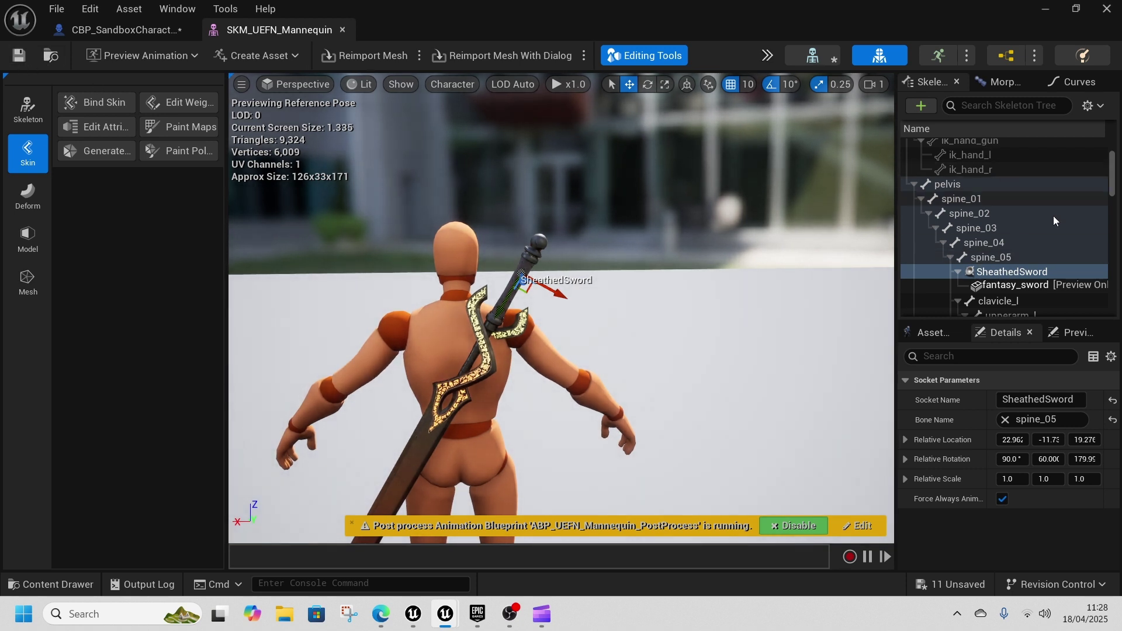
Add a socket to the hand_r bone and rename it WeaponEquippedSocket
scroll(1051, 220, "down", 5)
scroll(1045, 248, "down", 7)
left_click(1021, 264)
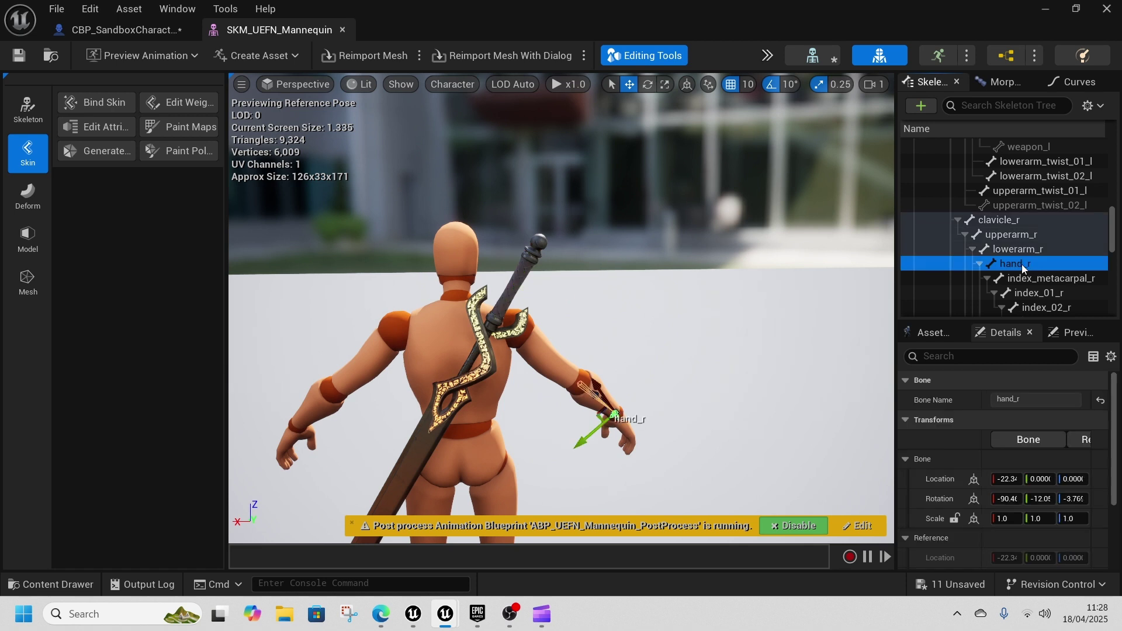
right_click(1021, 264)
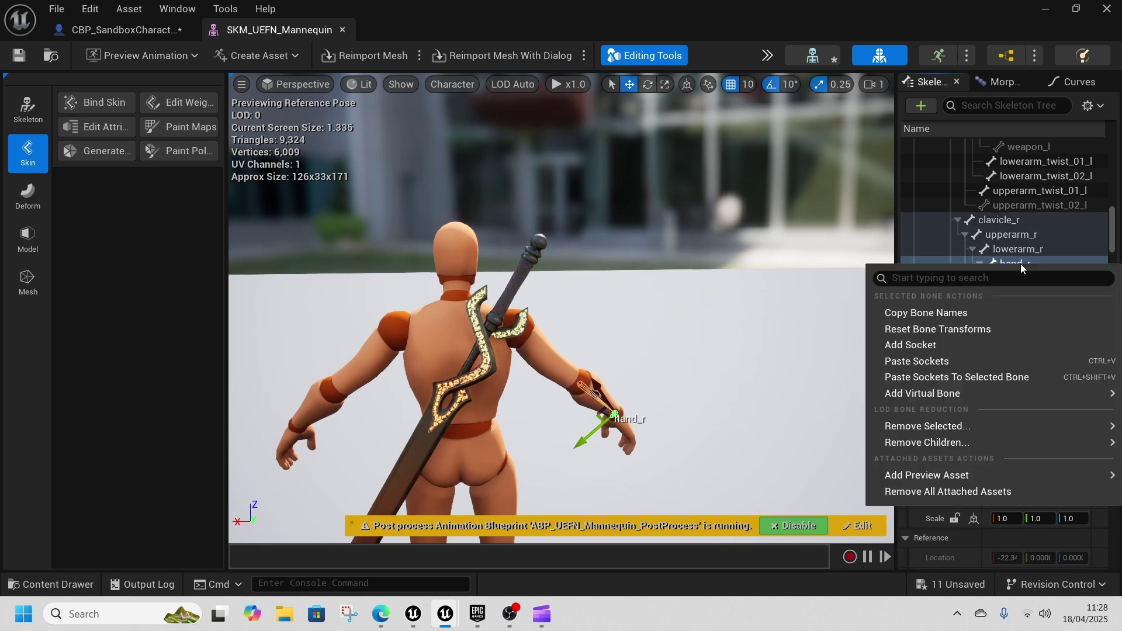
left_click(921, 348)
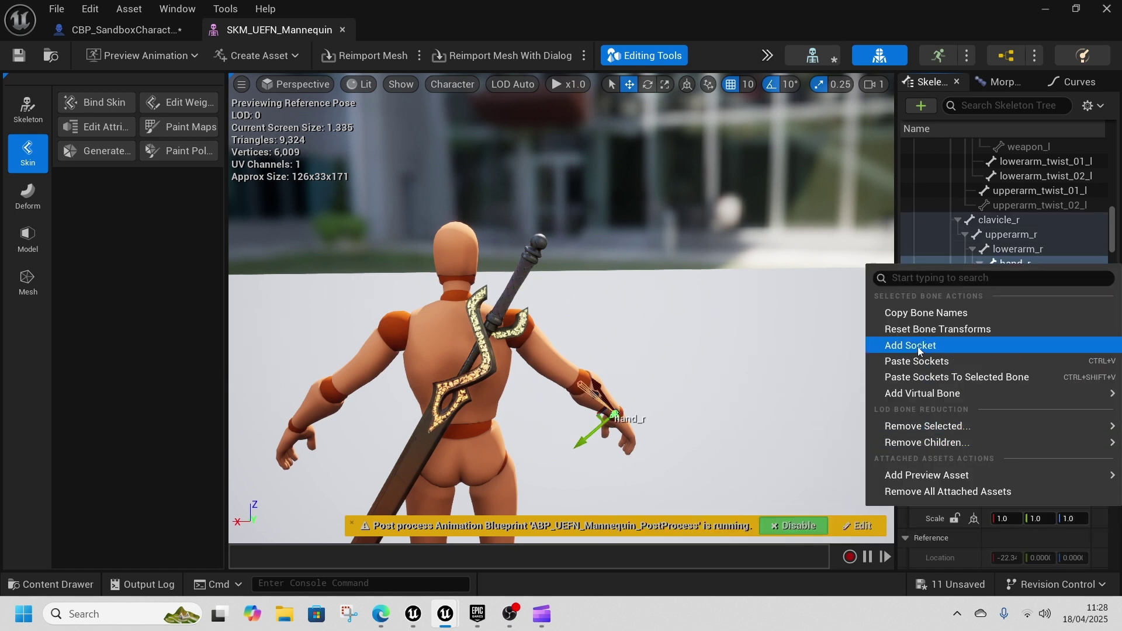
right_click(1034, 279)
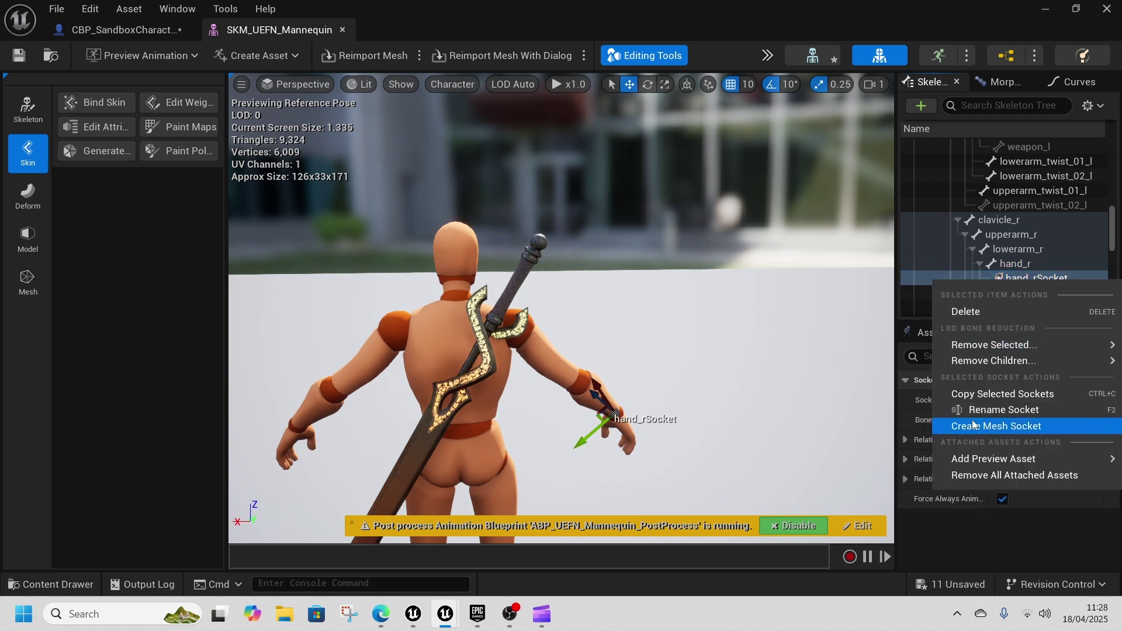
left_click(993, 410)
type("Weap")
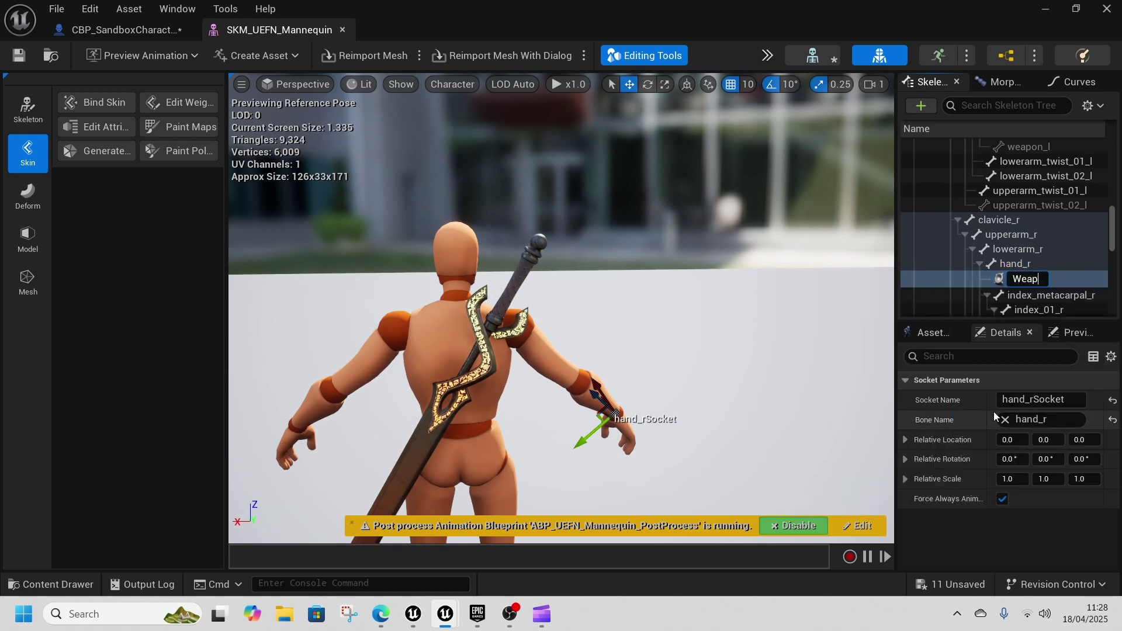
type("onEquipped")
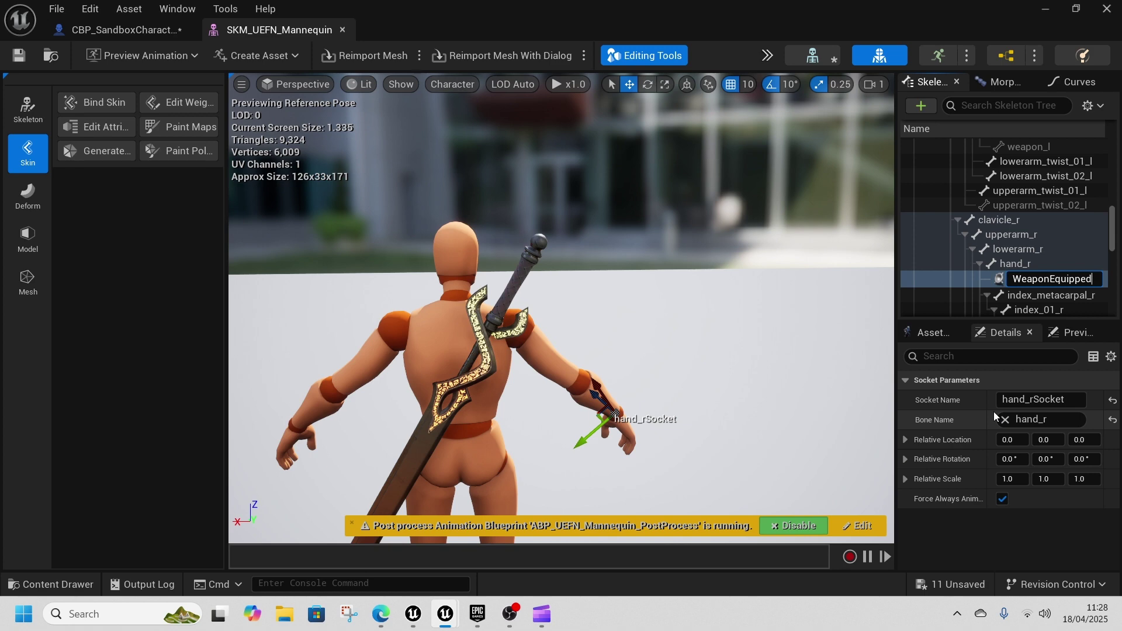
type("Socket")
key("Return")
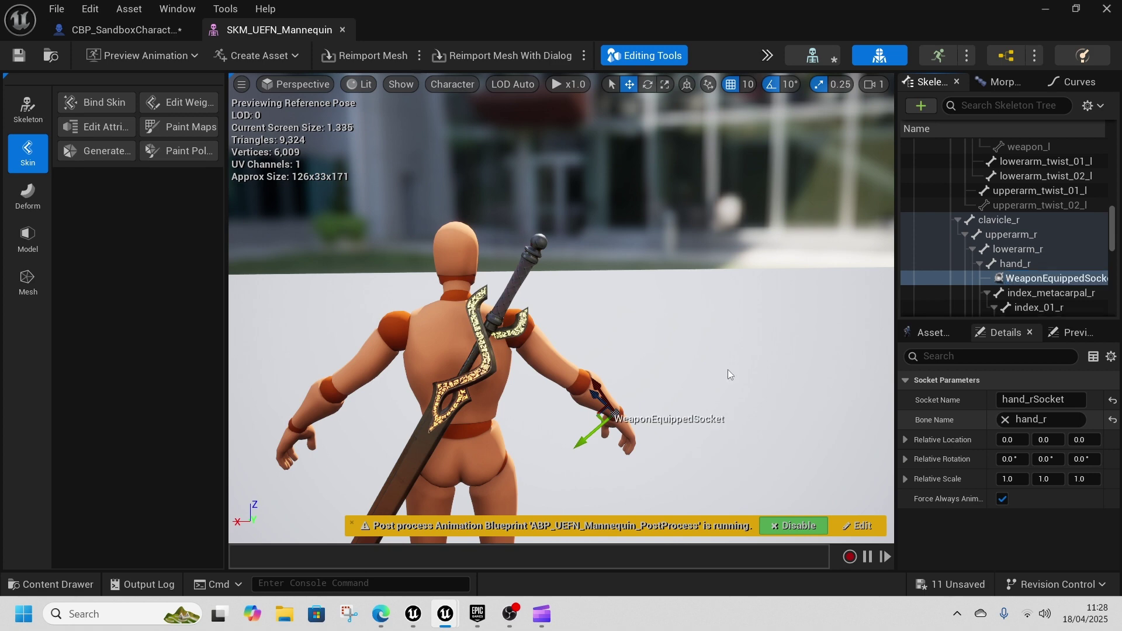
Add fantasy_sword as the preview asset on the WeaponEquippedSocket
right_click_drag(637, 351, 526, 351)
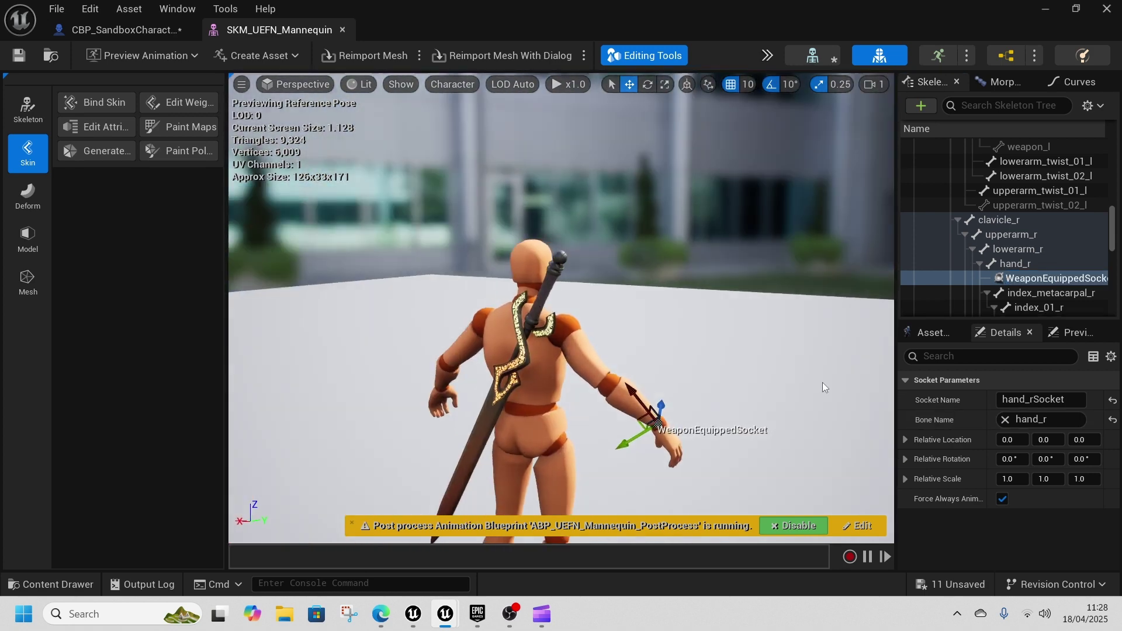
right_click(1022, 277)
mouse_move(1013, 456)
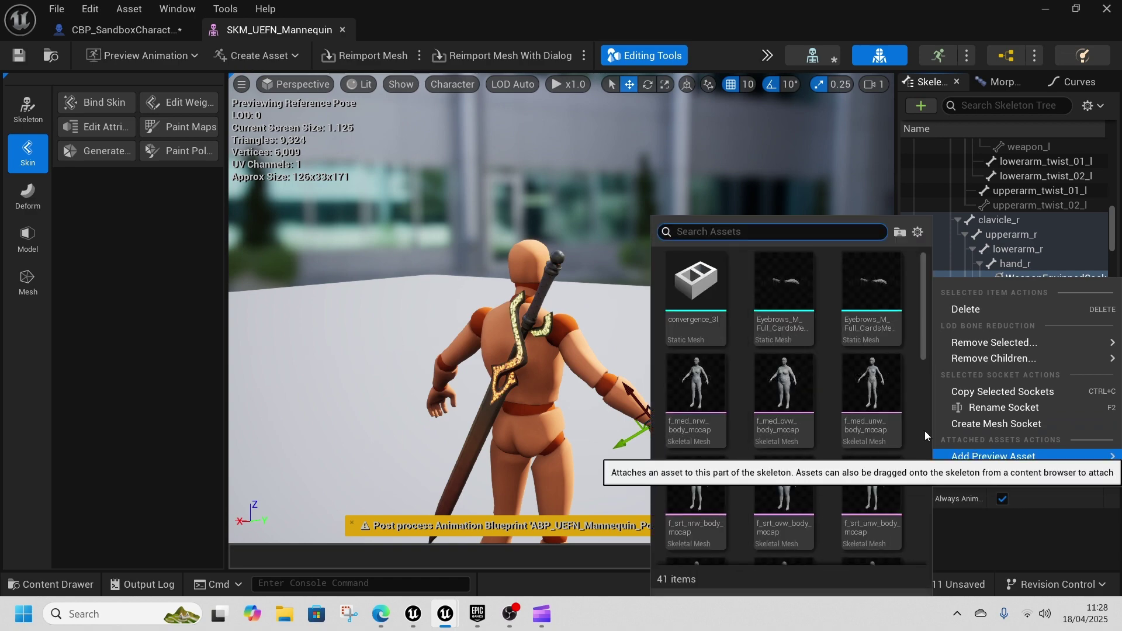
scroll(812, 368, "down", 4)
scroll(814, 373, "down", 5)
left_click(872, 453)
Rotate the WeaponEquippedSocket to about -100°, 0°, 0° so the blade points forward from the right hand
right_click_drag(660, 350, 526, 304)
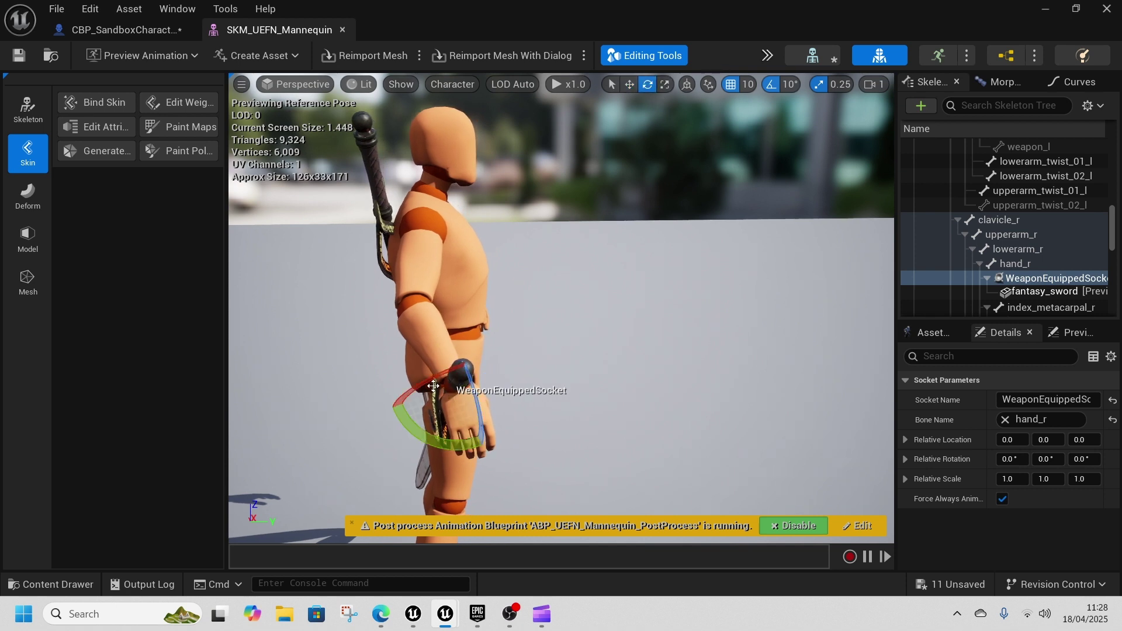
left_click_drag(423, 379, 427, 412)
right_click_drag(426, 412, 257, 380)
key("d")
key("w")
mouse_move(578, 449)
right_mouse_down()
mouse_move(525, 462)
mouse_move(514, 485)
mouse_move(578, 448)
right_mouse_up()
Move the WeaponEquippedSocket to about -8.8, 4.6, -11.1 so the hilt sits in the right hand's grip
left_click_drag(476, 342, 528, 347)
key("a")
right_click_drag(528, 347, 631, 374)
key("w")
key("s")
mouse_move(618, 321)
right_mouse_down()
mouse_move(526, 336)
mouse_move(618, 320)
right_mouse_up()
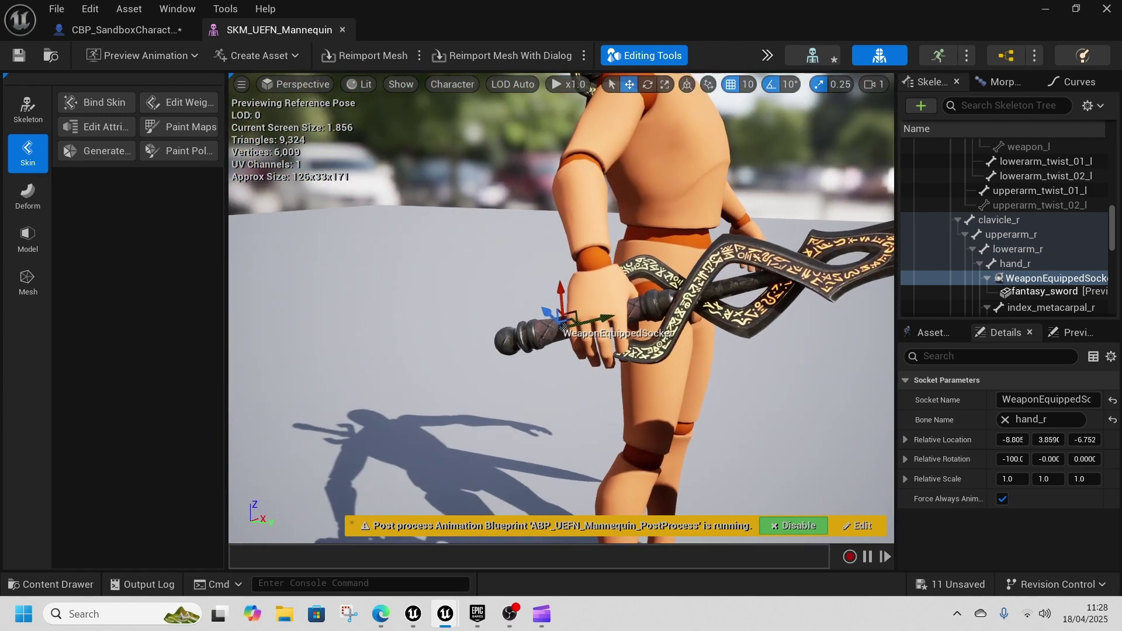
left_click_drag(590, 318, 566, 322)
right_click_drag(566, 321, 526, 303)
key("d")
key("s")
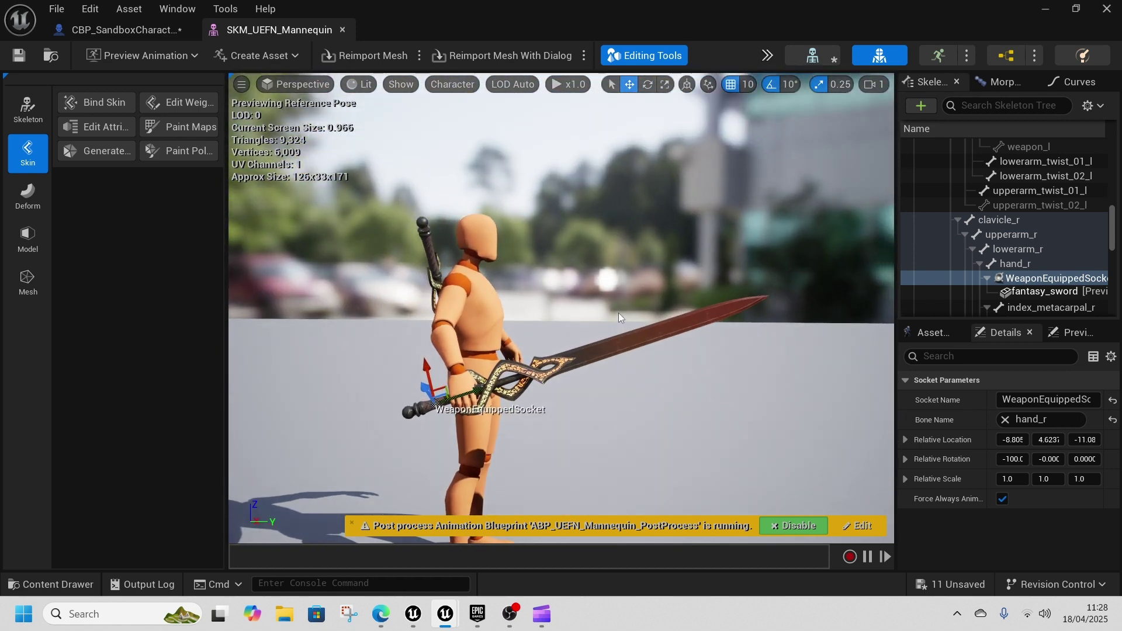
In CBP_SandboxCharacter, set the StaticMesh component's parent socket to SheathedSword and compile the blueprint
left_click(133, 31)
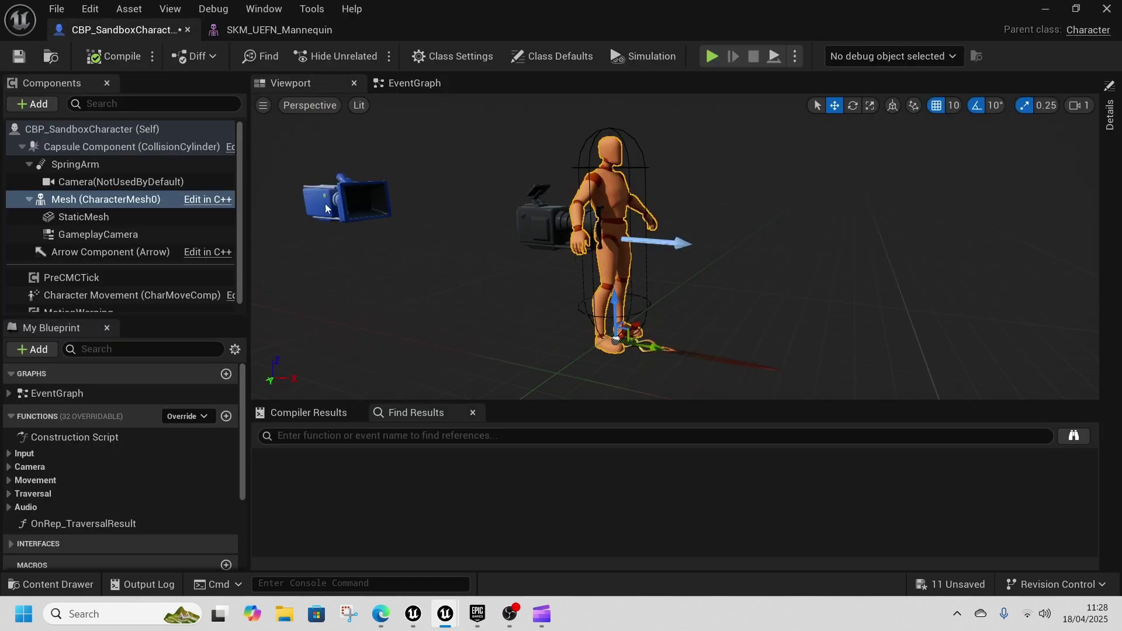
left_click(86, 217)
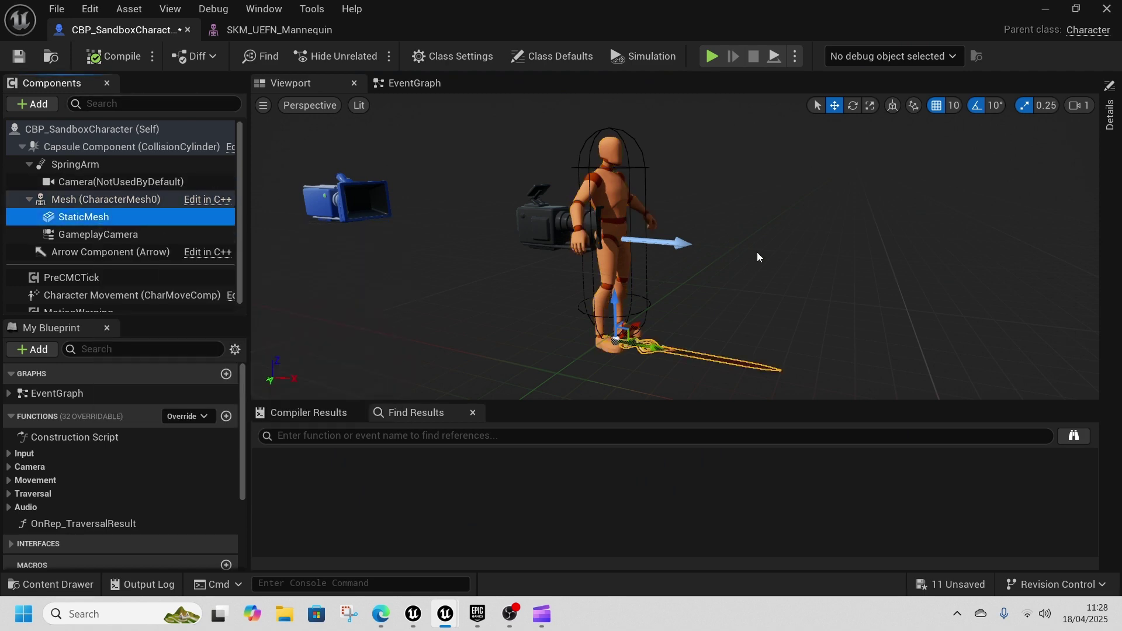
left_click(1110, 117)
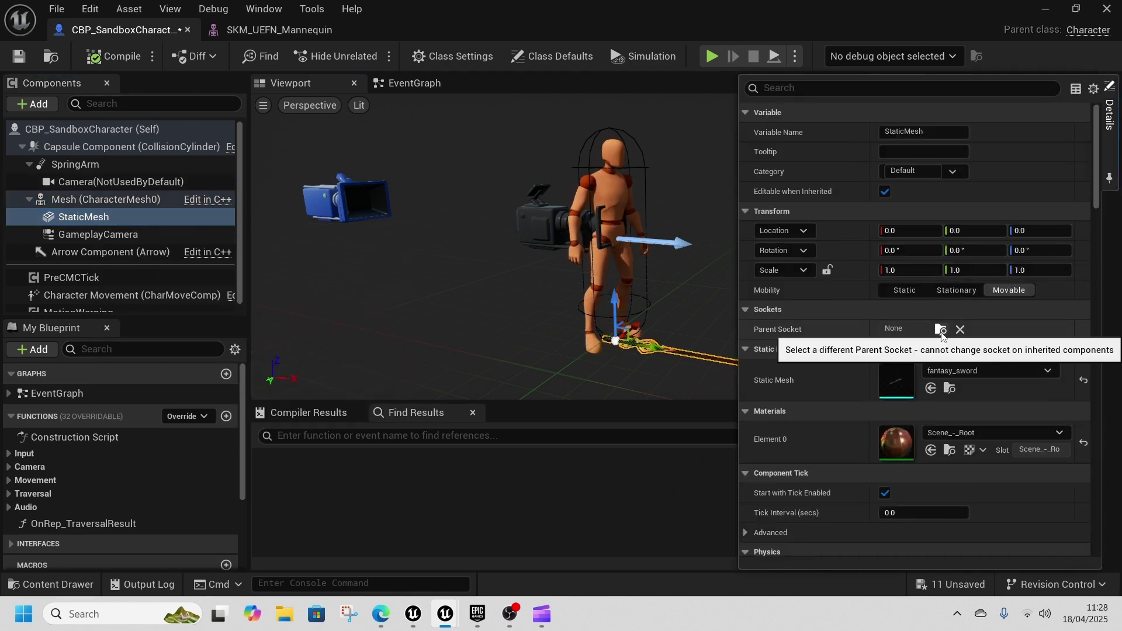
left_click(940, 331)
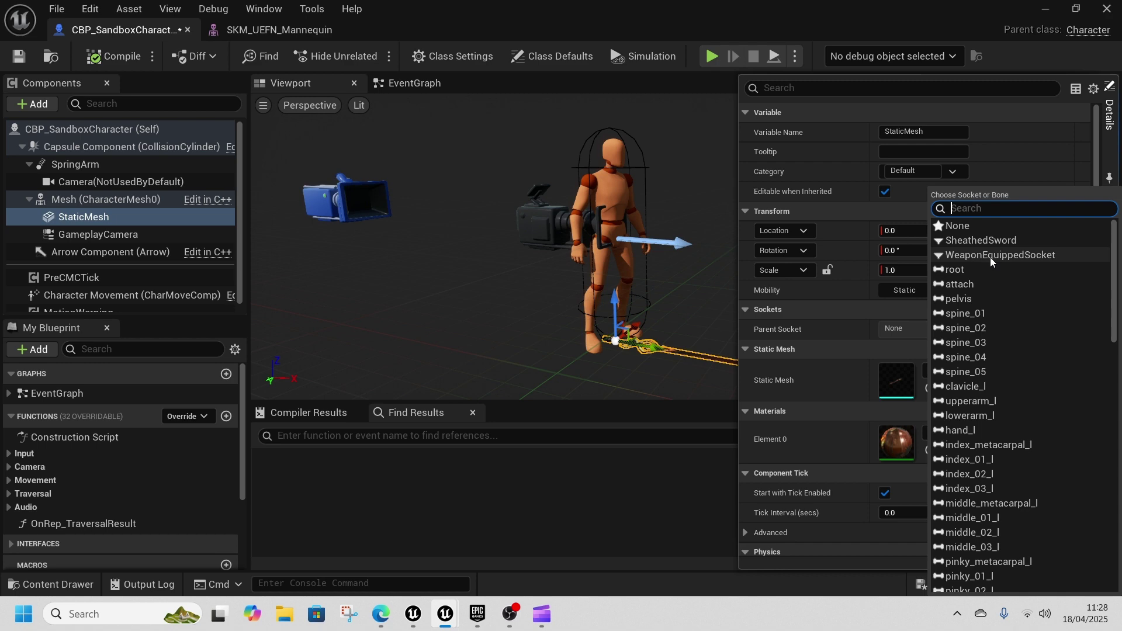
left_click(980, 240)
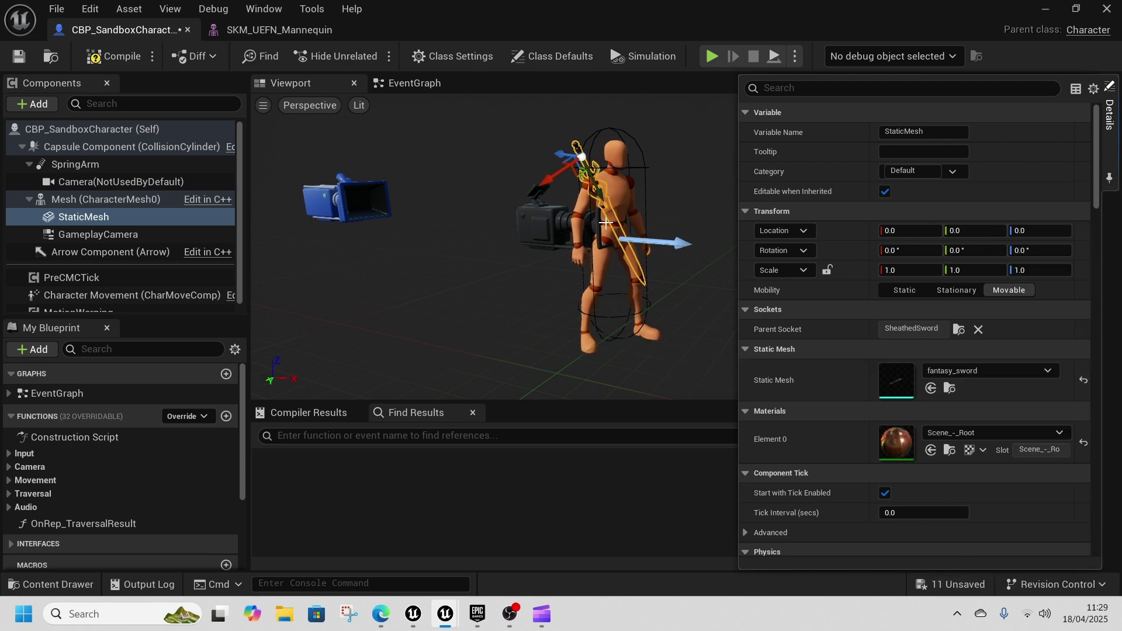
right_click_drag(698, 204, 690, 229)
left_click(118, 57)
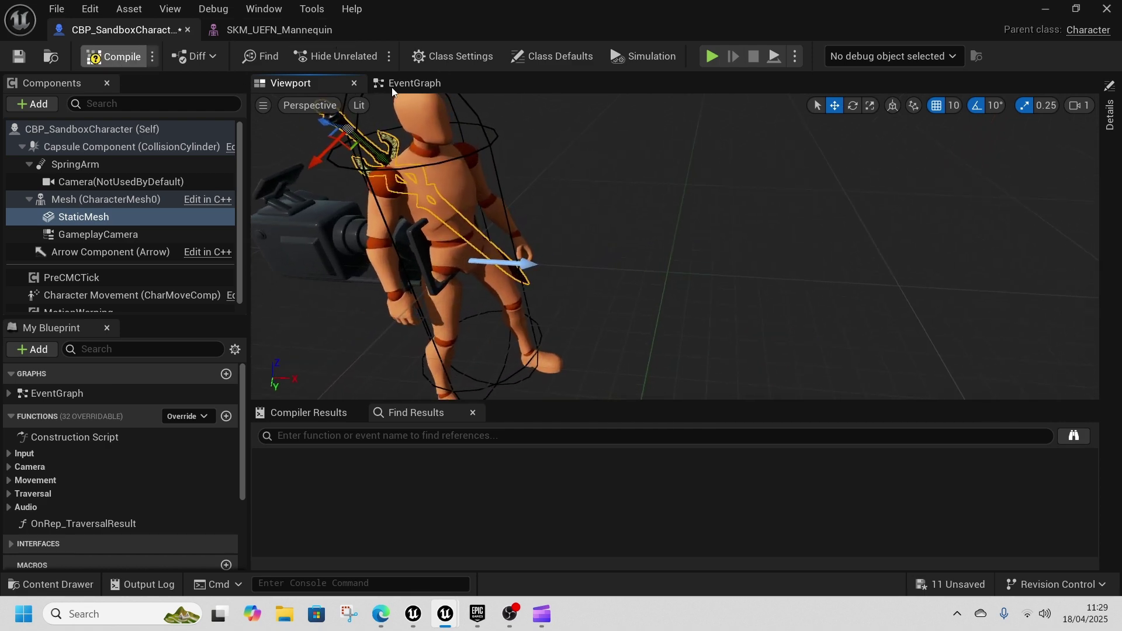
Add a keyboard event for the 1 key in an empty area of the EventGraph
left_click(403, 85)
right_click_drag(631, 282, 596, 303)
right_click(595, 297)
left_click(522, 319)
right_click(549, 300)
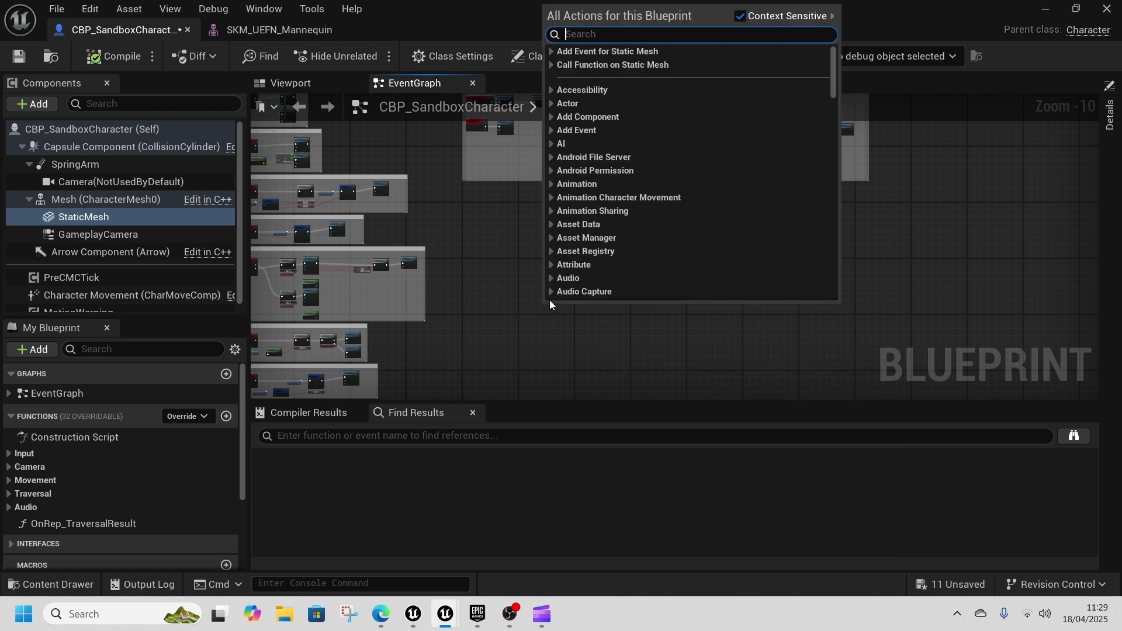
type("1")
scroll(664, 184, "up", 8)
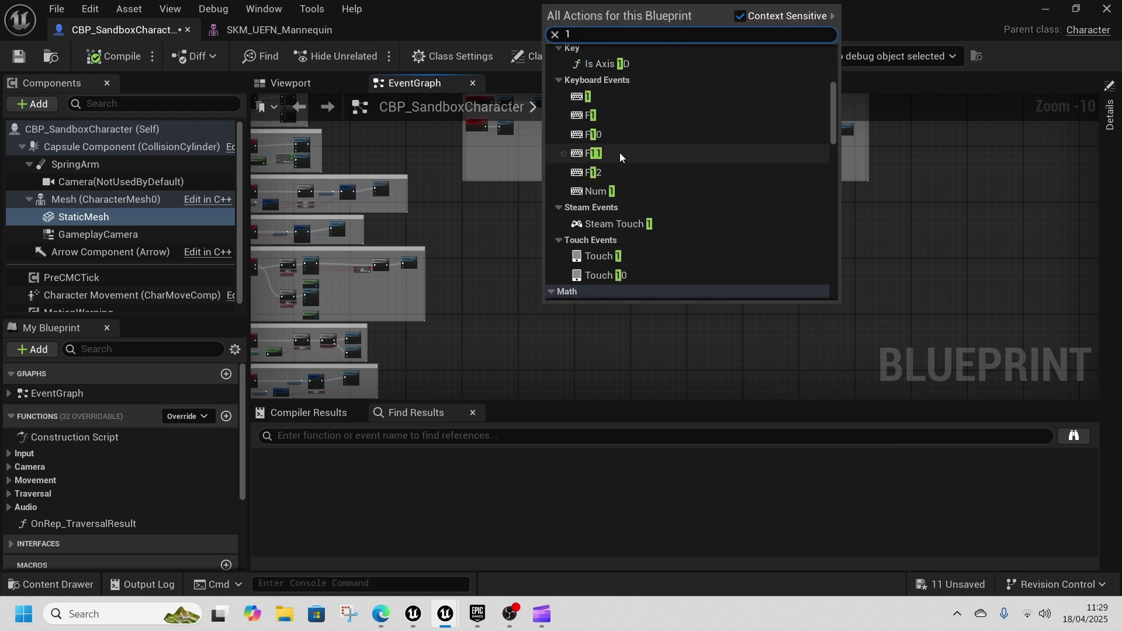
left_click(587, 97)
scroll(594, 308, "up", 8)
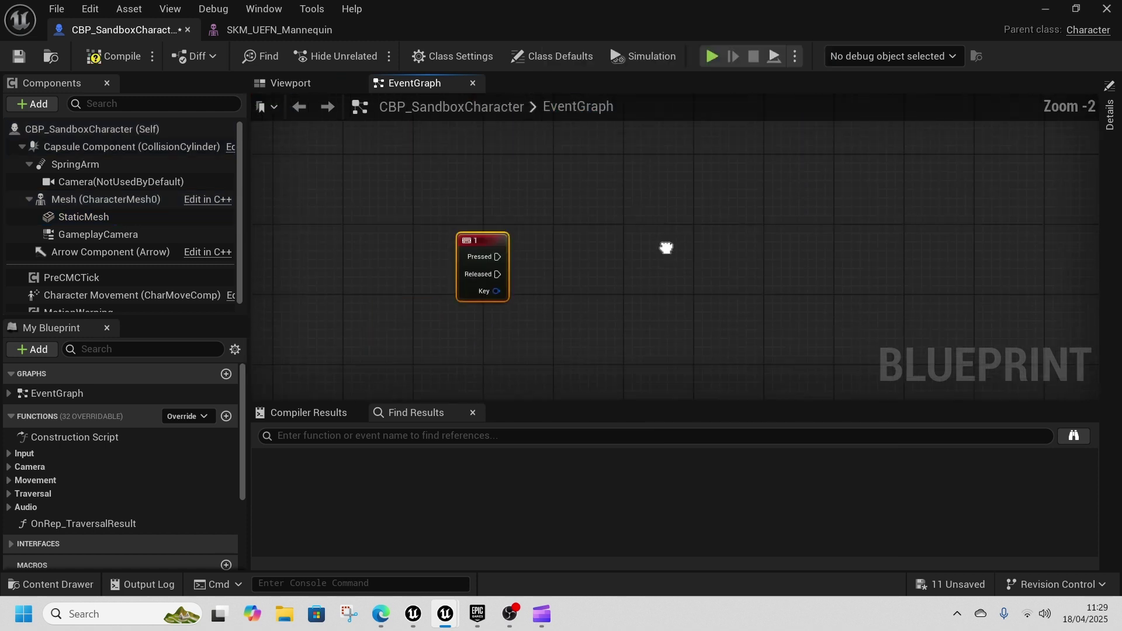
left_click_drag(533, 233, 461, 226)
scroll(548, 286, "down", 1)
right_click_drag(614, 310, 606, 248)
Create a Boolean variable named WeaponEquipped
scroll(88, 437, "down", 4)
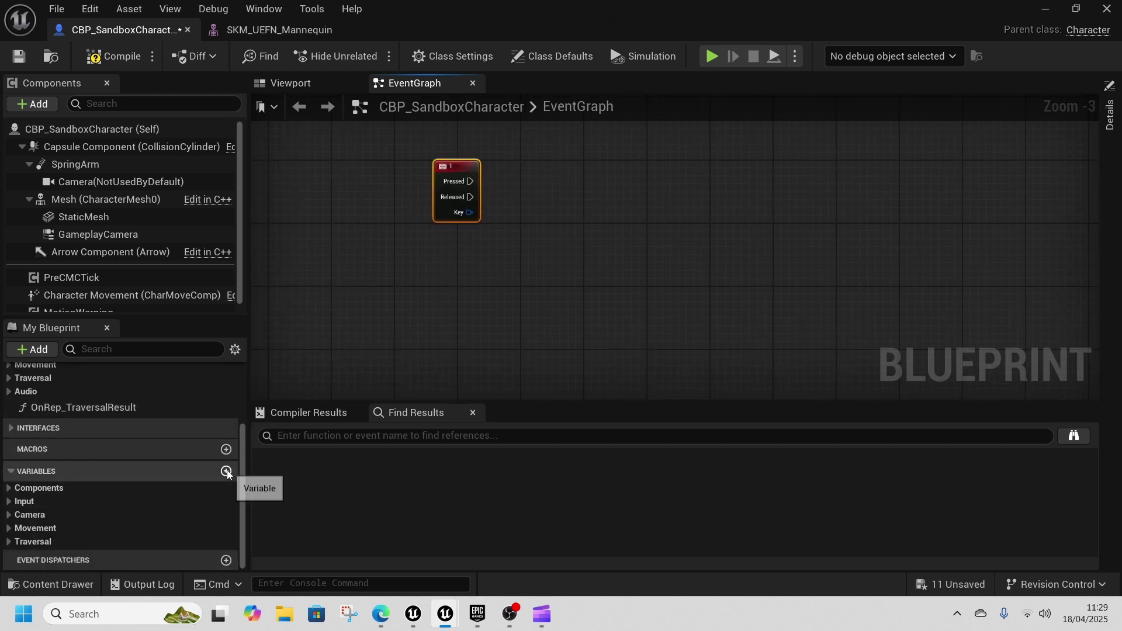
left_click(226, 471)
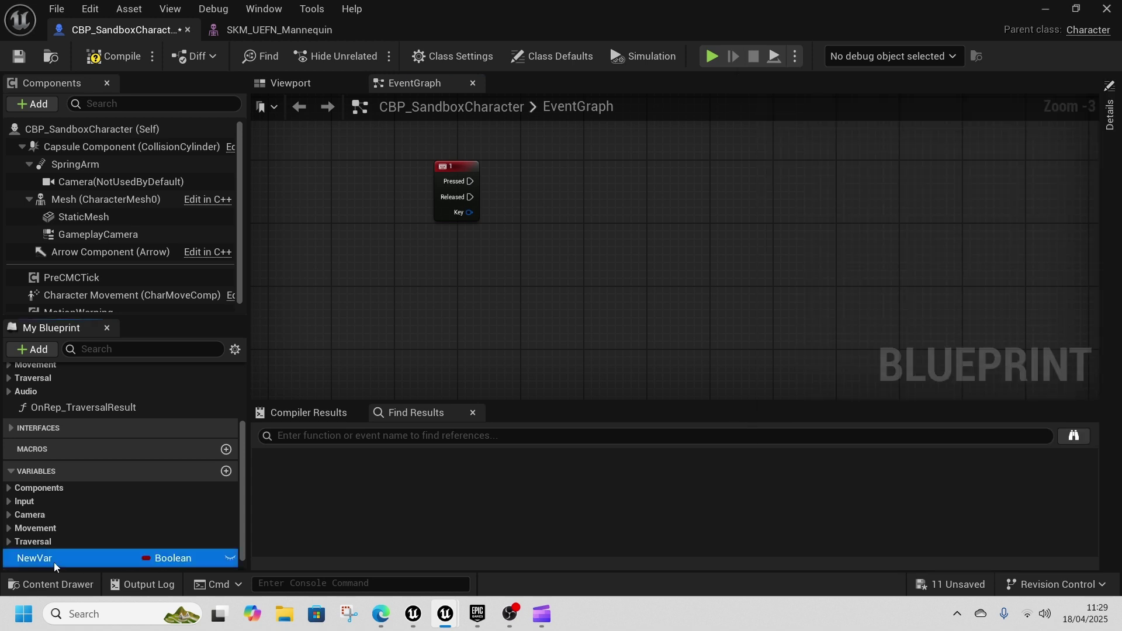
right_click(54, 562)
left_click(108, 450)
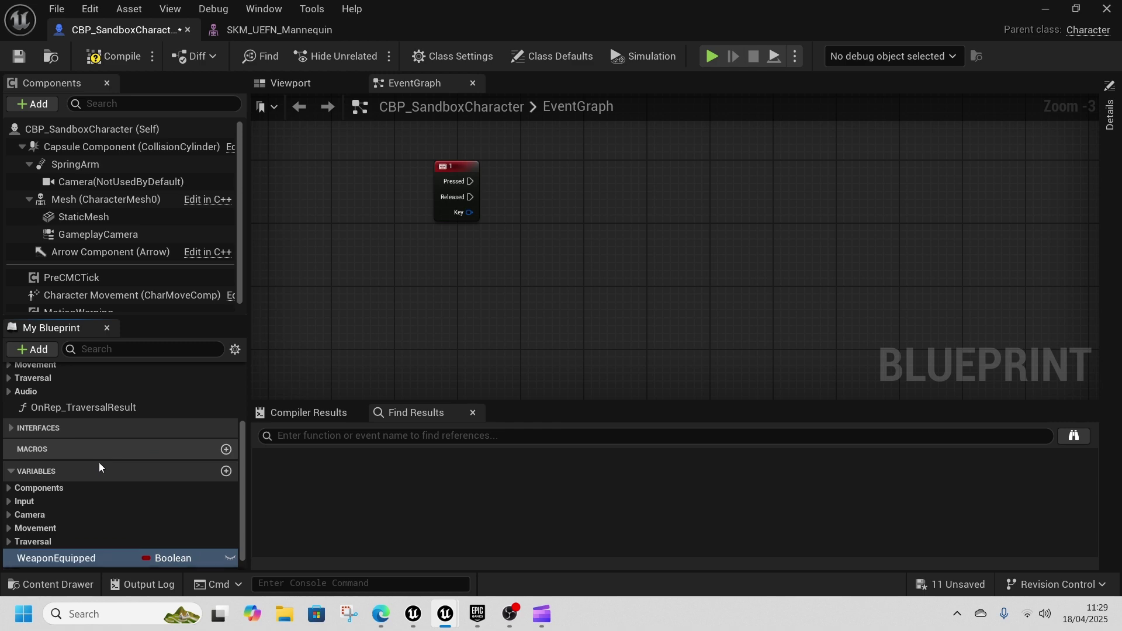
Add a WeaponEquipped getter as the condition of a Branch, and run the Branch from the 1 key's Pressed output
left_click_drag(70, 560, 438, 276)
left_click(473, 308)
right_click_drag(515, 268, 469, 317)
left_click_drag(453, 329, 513, 239)
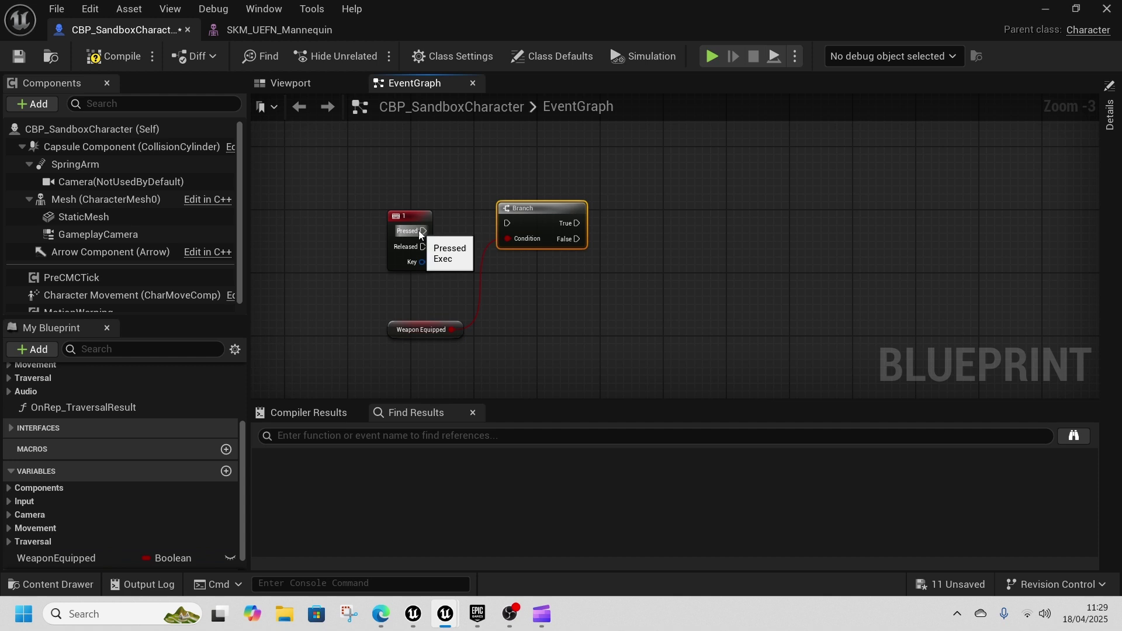
left_click_drag(499, 231, 507, 224)
left_click_drag(531, 215, 530, 223)
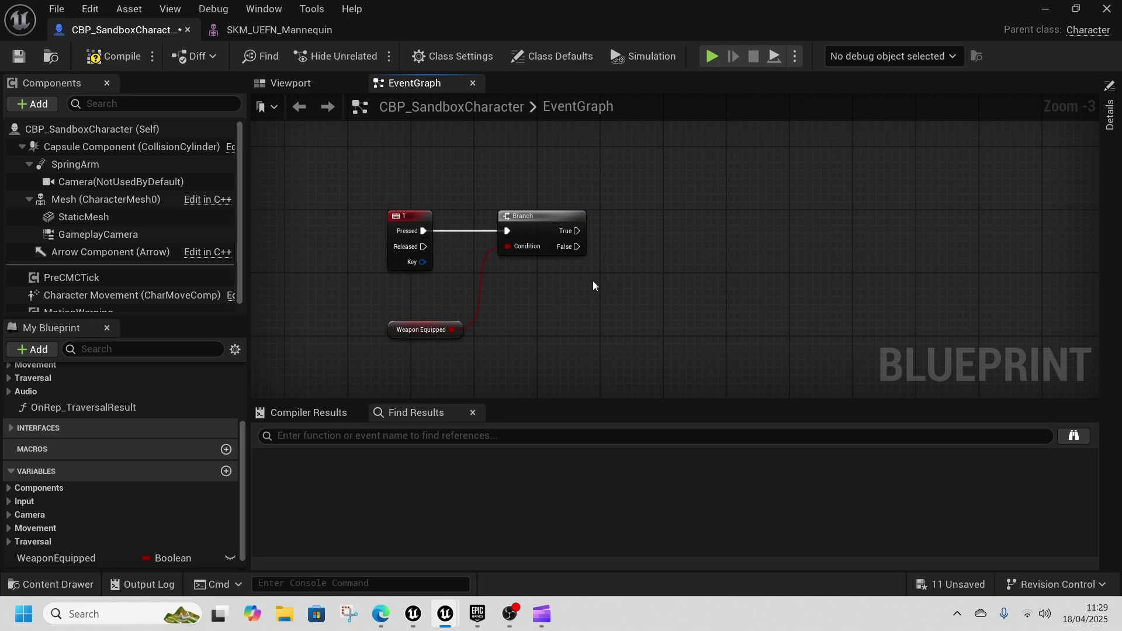
key("b")
left_click(593, 285)
left_click_drag(638, 290, 567, 290)
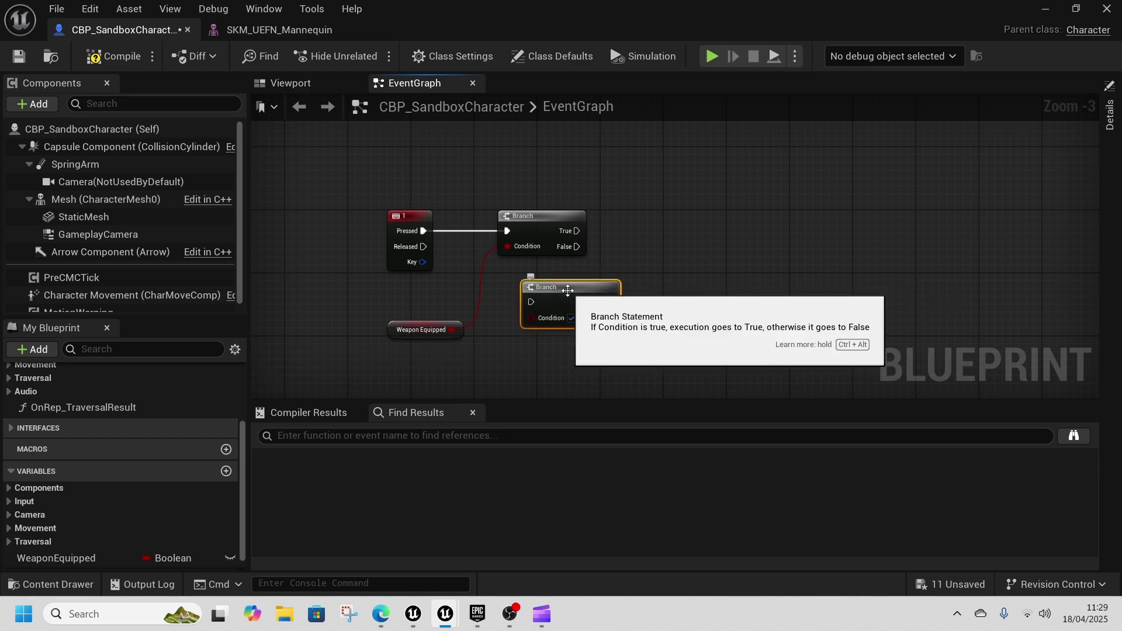
key("Delete")
Add a Play Montage node and run it from the Branch's True output
right_click_drag(606, 204, 556, 296)
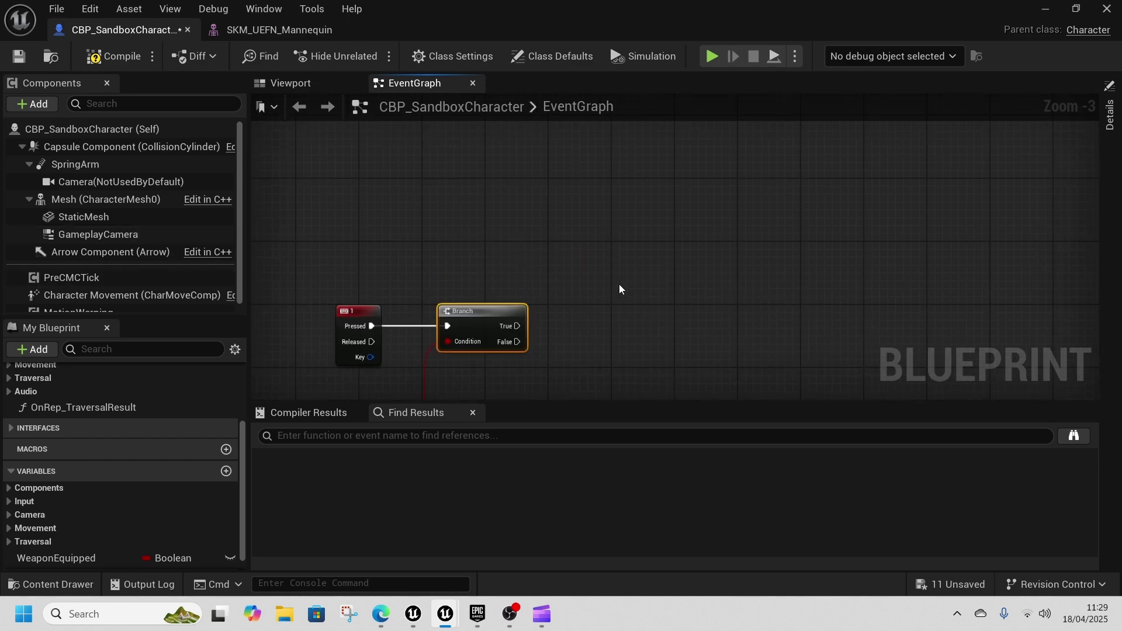
right_click(596, 238)
type("play m")
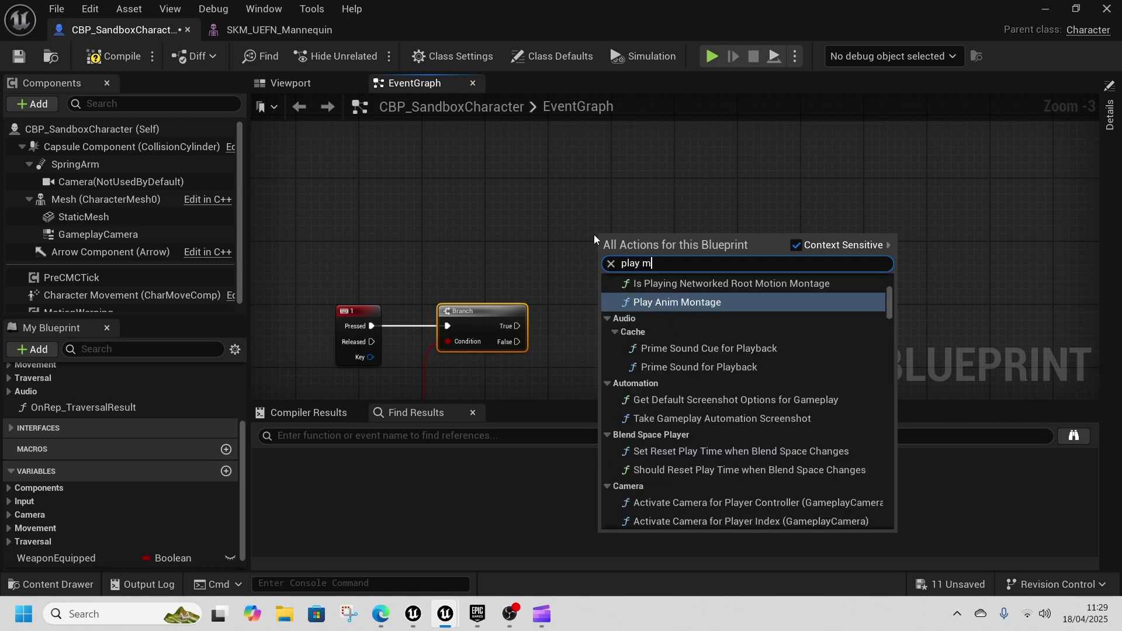
type("ontage")
left_click(649, 310)
left_click_drag(671, 249, 726, 177)
right_click_drag(518, 346, 543, 318)
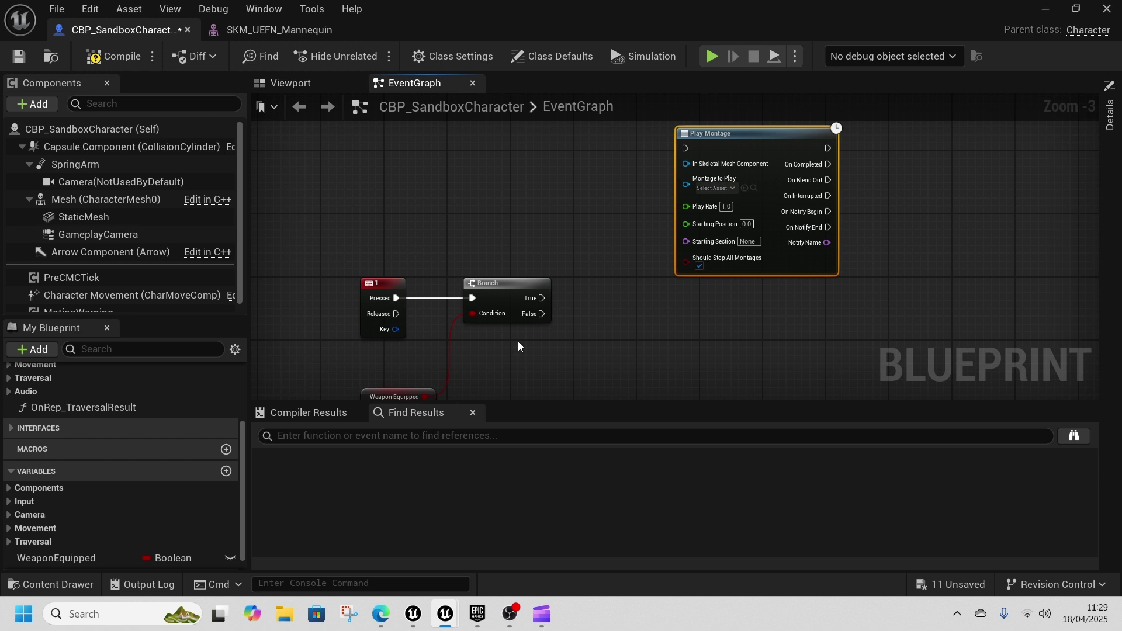
right_click_drag(617, 288, 631, 262)
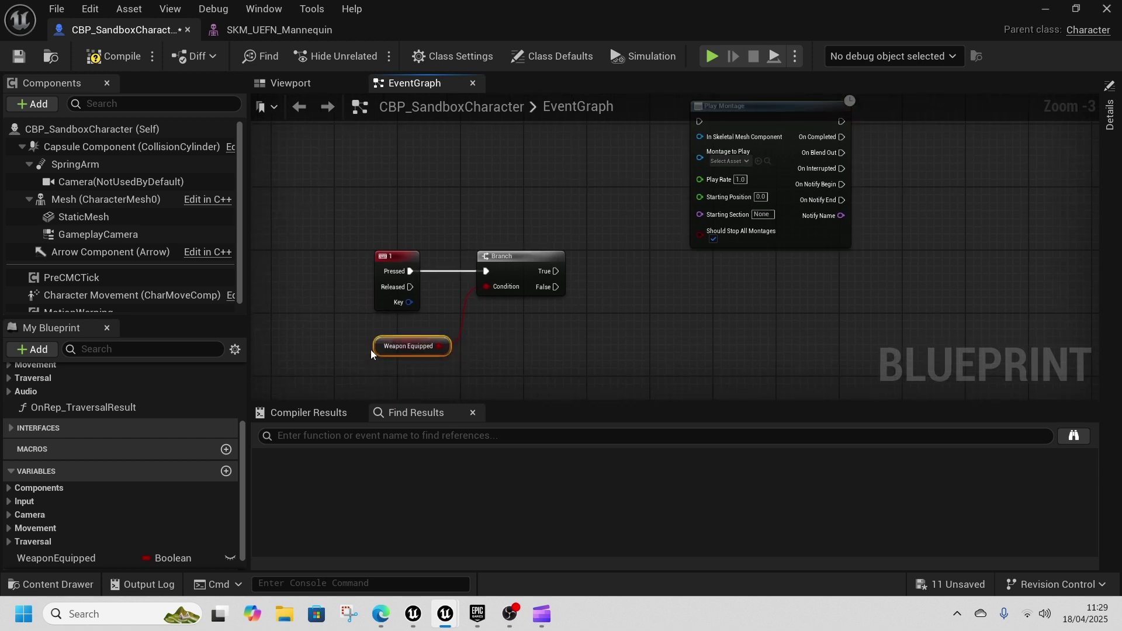
right_click_drag(524, 316, 490, 361)
left_click_drag(520, 312, 662, 161)
right_click_drag(420, 179, 393, 253)
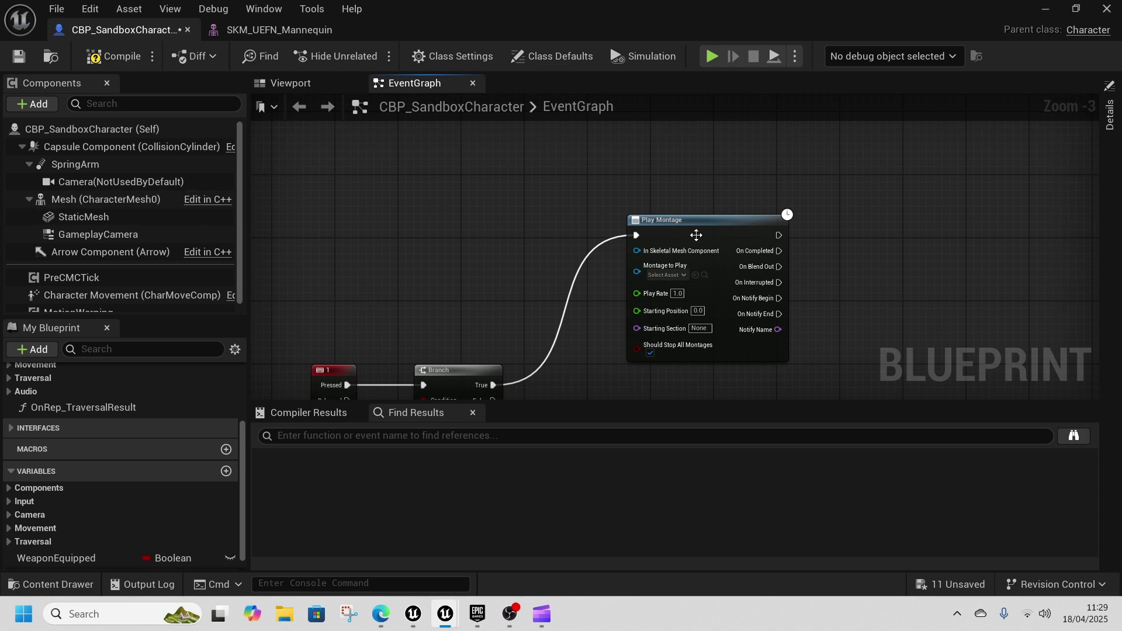
Feed the character's Mesh into Play Montage's In Skeletal Mesh Component and choose the UnequipSword montage to play
left_click_drag(94, 199, 494, 239)
right_click_drag(664, 255, 547, 243)
left_click(548, 261)
type("une")
left_click(631, 349)
Add a StaticMesh getter beside Play Montage and connect it as the target of a new Attach Component To Component node
right_click_drag(701, 316, 560, 324)
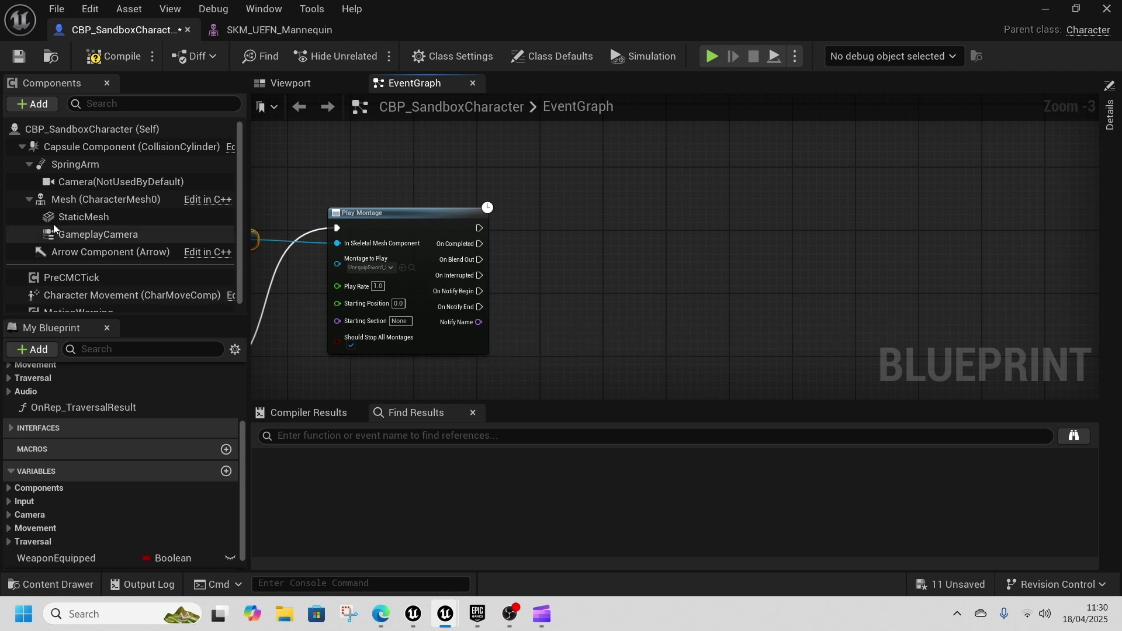
left_click(69, 217)
left_click_drag(69, 219, 622, 246)
left_click_drag(549, 274, 701, 313)
type("attach com")
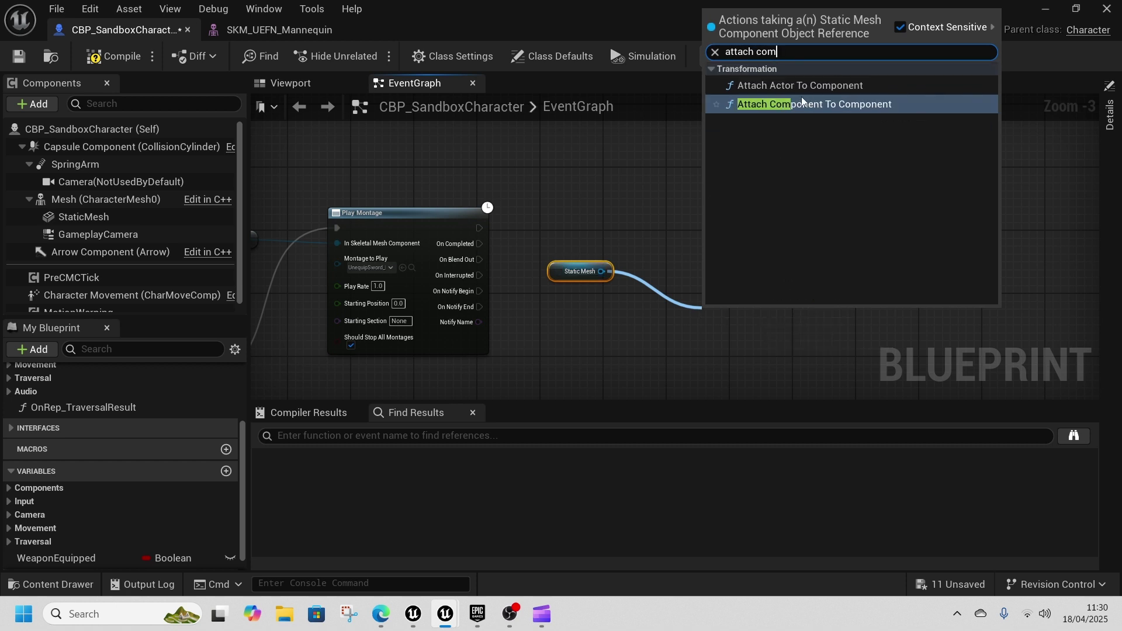
left_click(811, 108)
left_click_drag(763, 333, 741, 269)
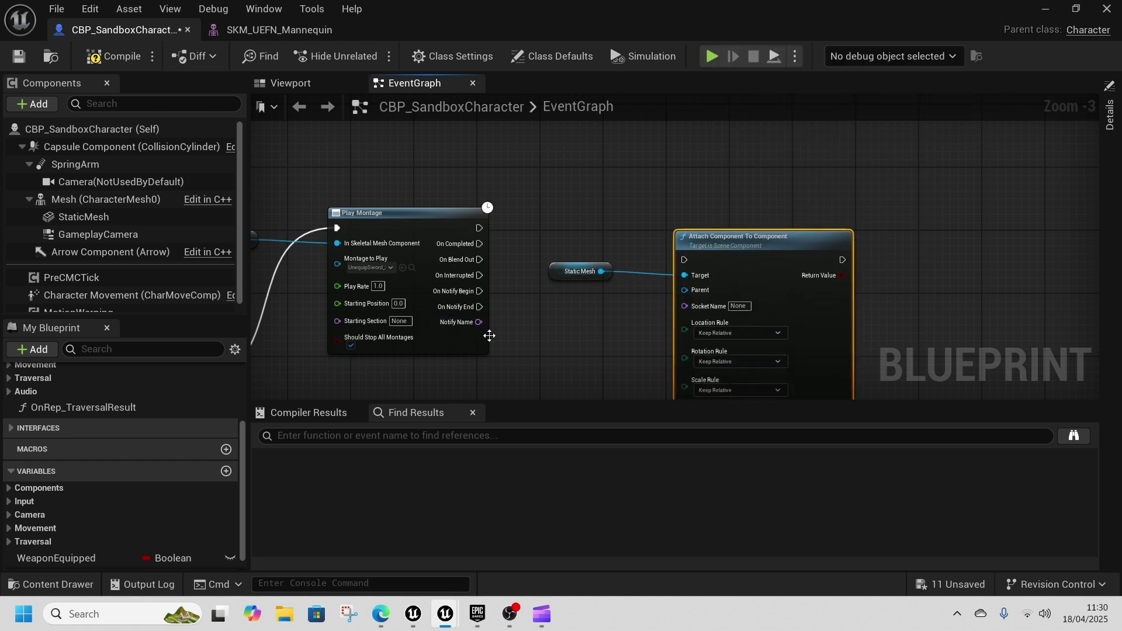
Run Attach Component To Component from Play Montage's On Notify Begin output and connect the character's Mesh as its Parent
left_click_drag(480, 291, 682, 268)
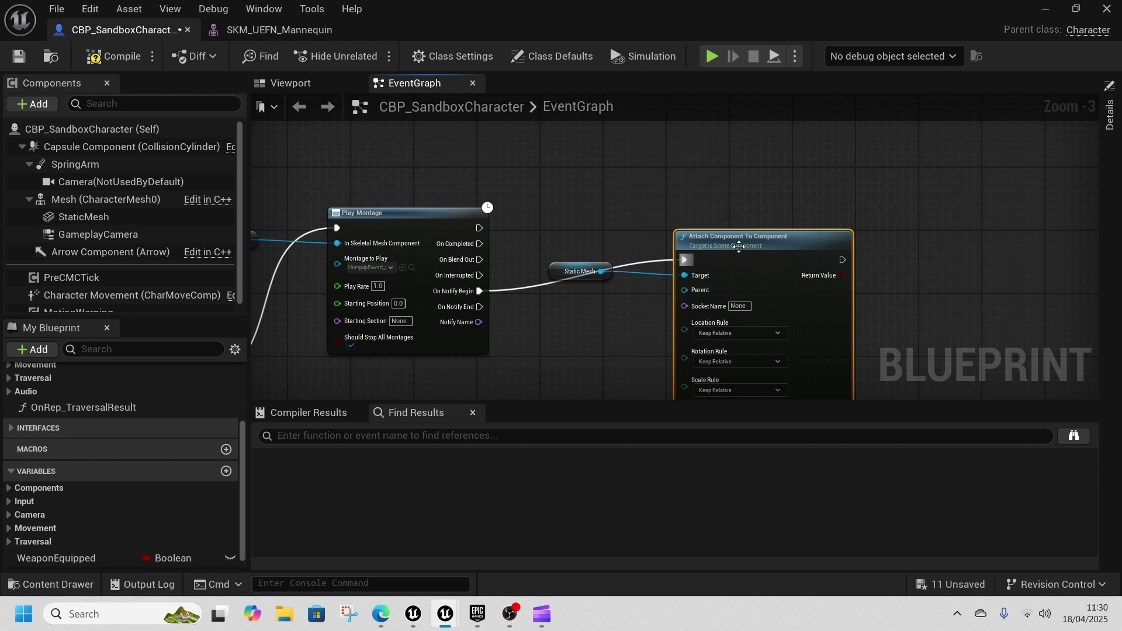
left_click_drag(739, 246, 739, 271)
left_click_drag(105, 199, 692, 324)
right_click_drag(565, 318, 473, 279)
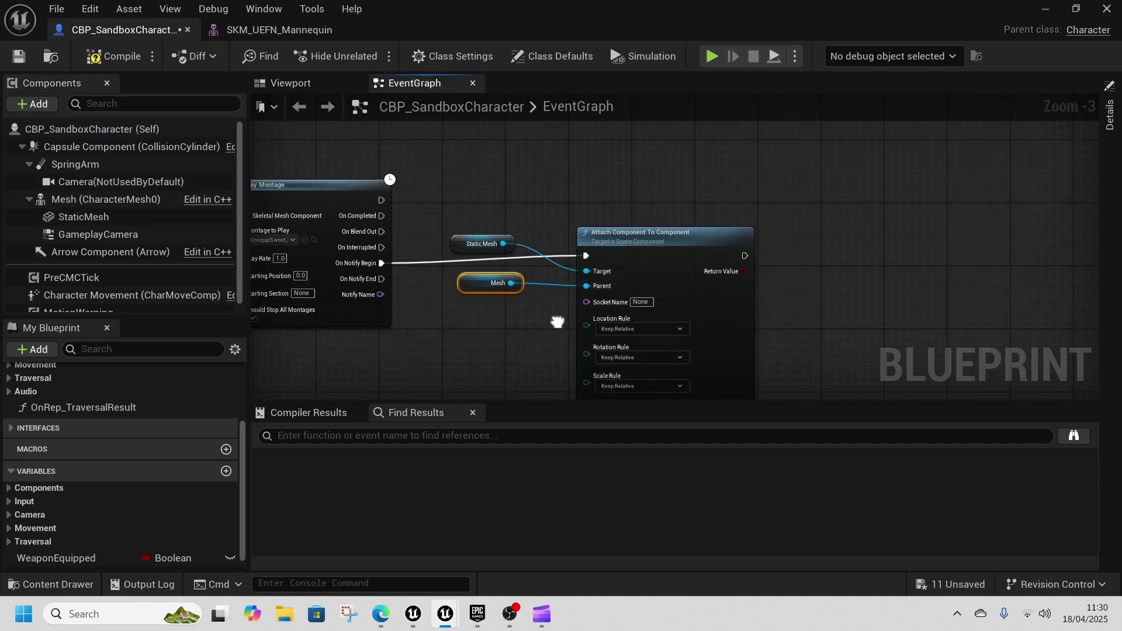
Set the Location, Rotation and Scale Rules of Attach Component To Component to Snap to Target
right_click_drag(607, 321, 583, 268)
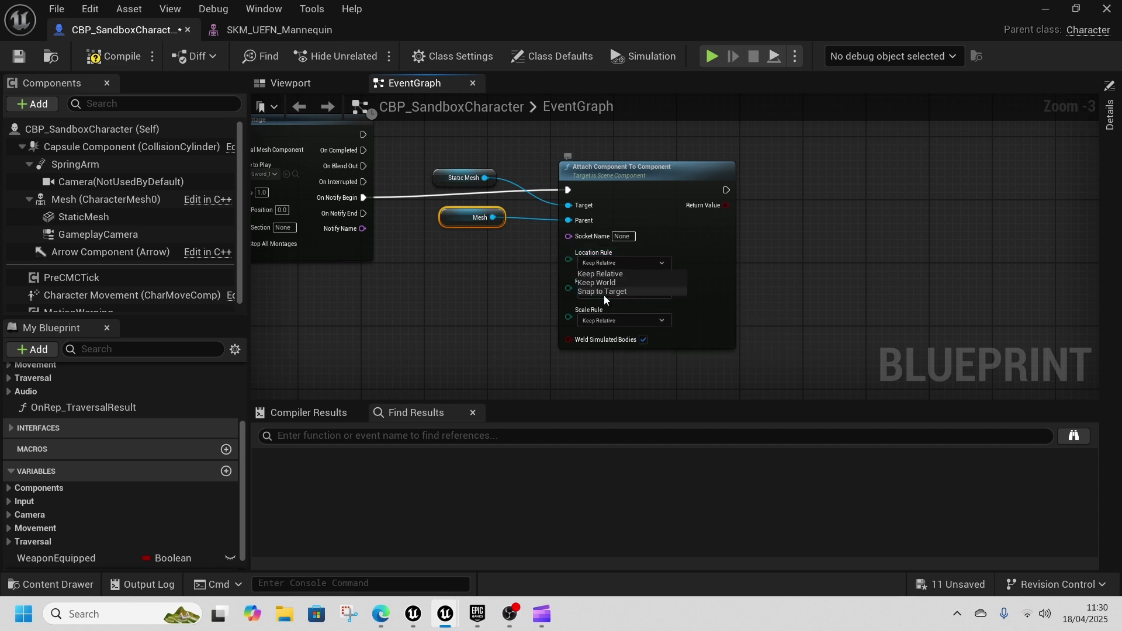
left_click(618, 292)
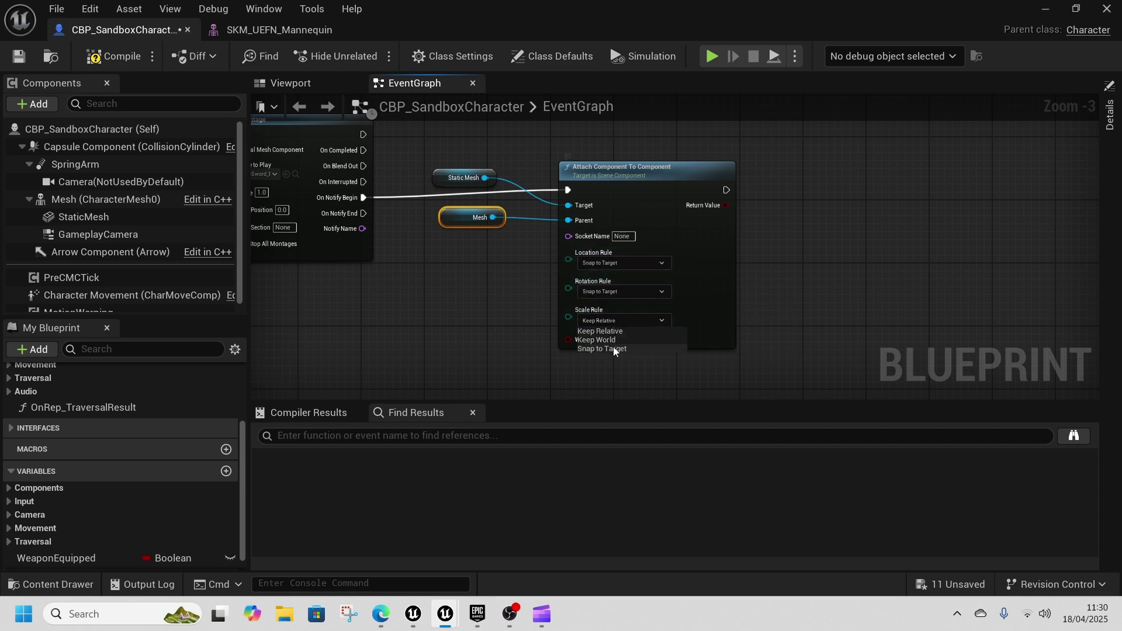
right_click_drag(508, 267, 551, 286)
Switch to the SKM_UEFN_Mannequin skeleton and select the SheathedSword socket under the spine_05 bone
left_click(275, 30)
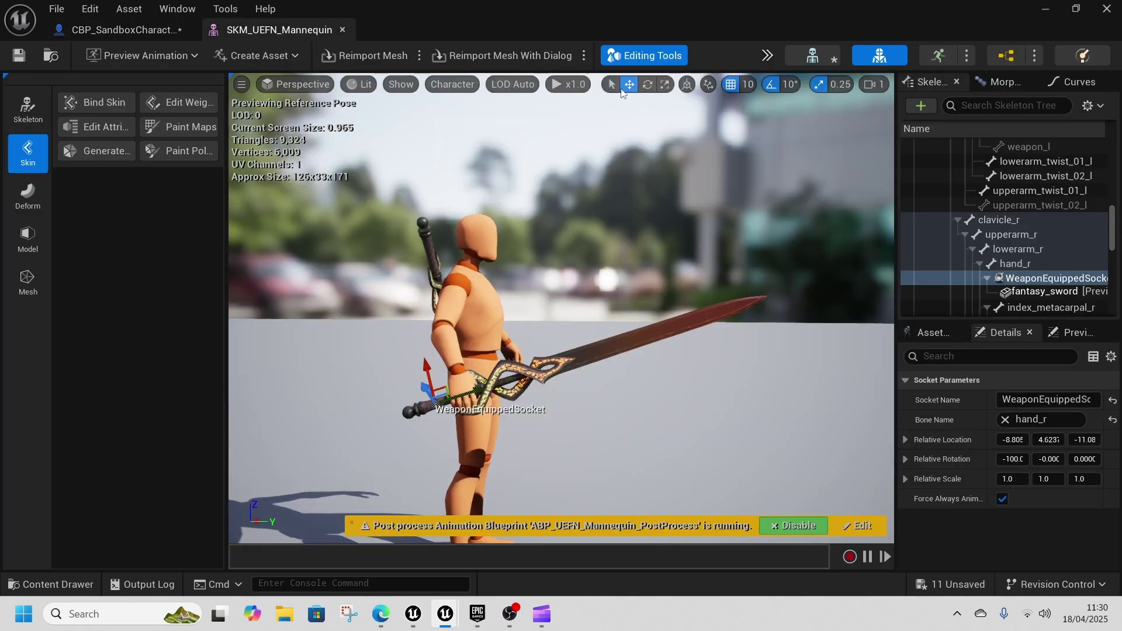
scroll(1041, 269, "up", 10)
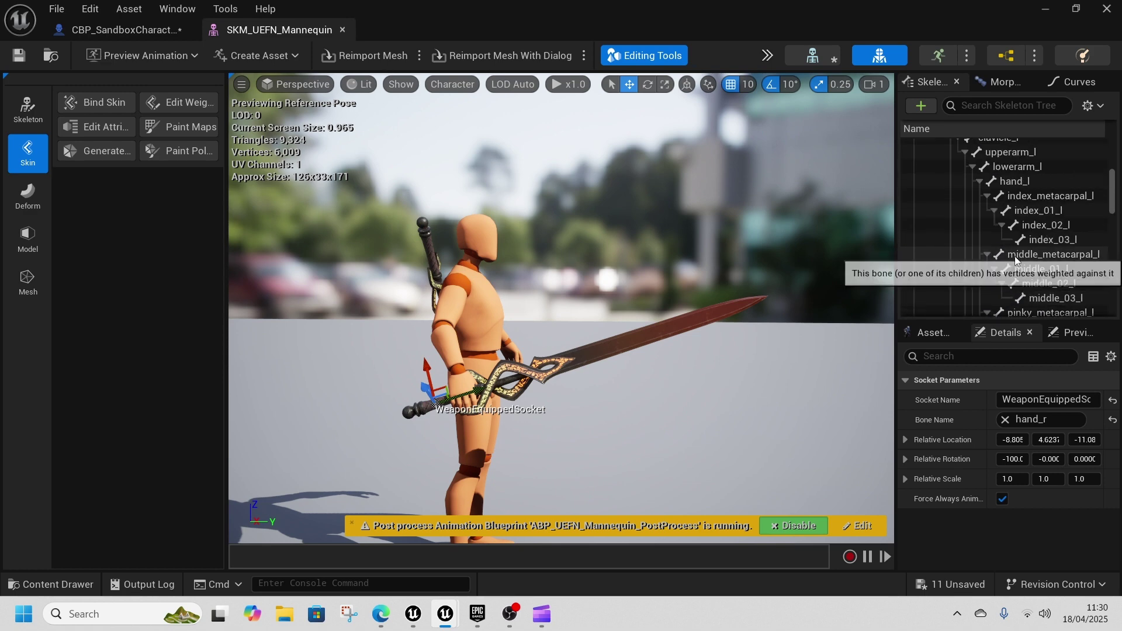
scroll(1040, 272, "up", 3)
left_click(1069, 226)
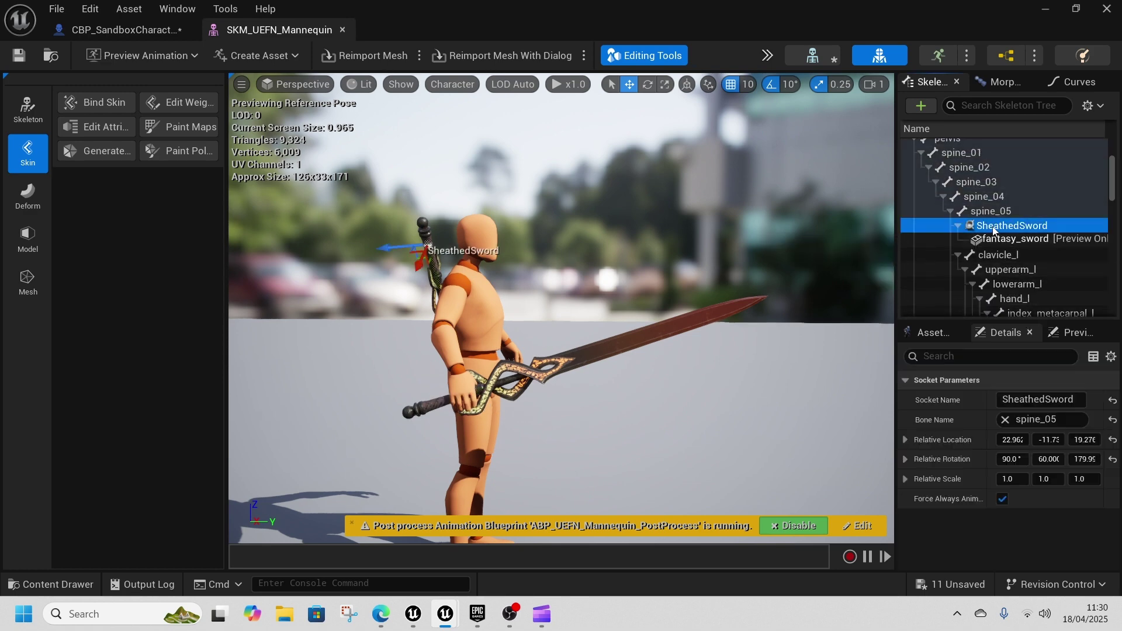